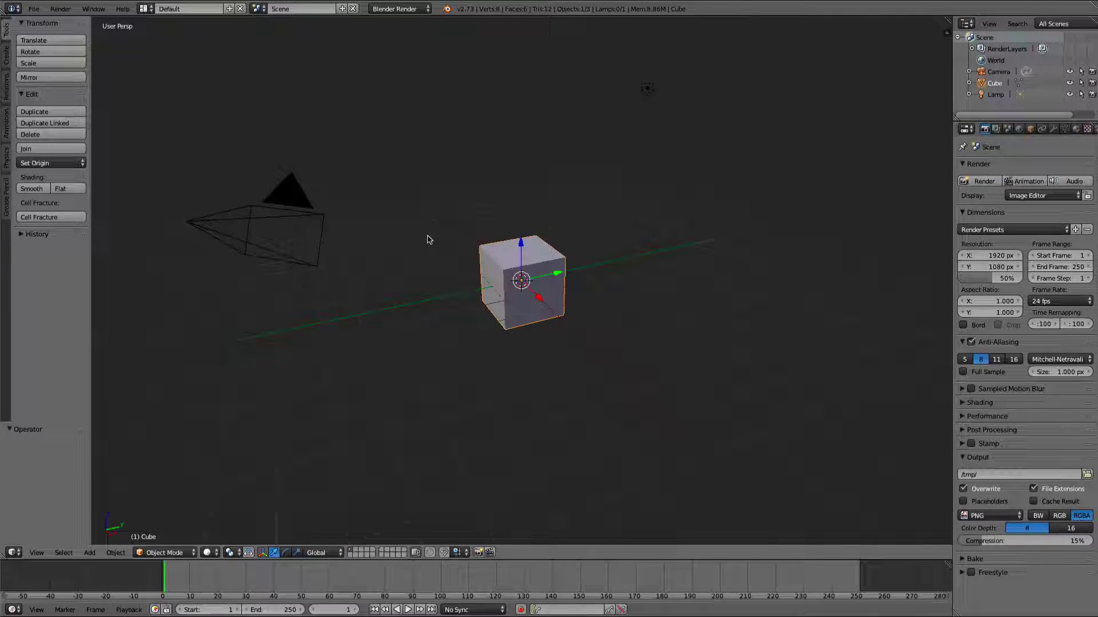
Step: Delete the lamp and switch the render engine to Cycles Render
mouse_move(427, 237)
middle_mouse_down()
mouse_move(399, 218)
mouse_move(423, 235)
middle_mouse_up()
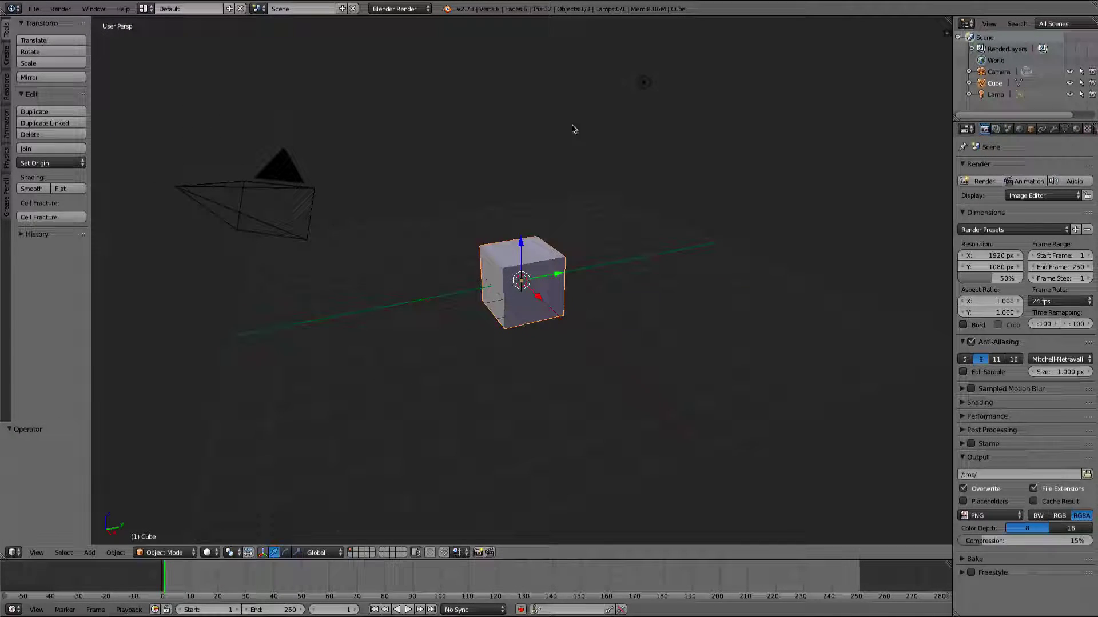
right_click(640, 86)
key("Delete")
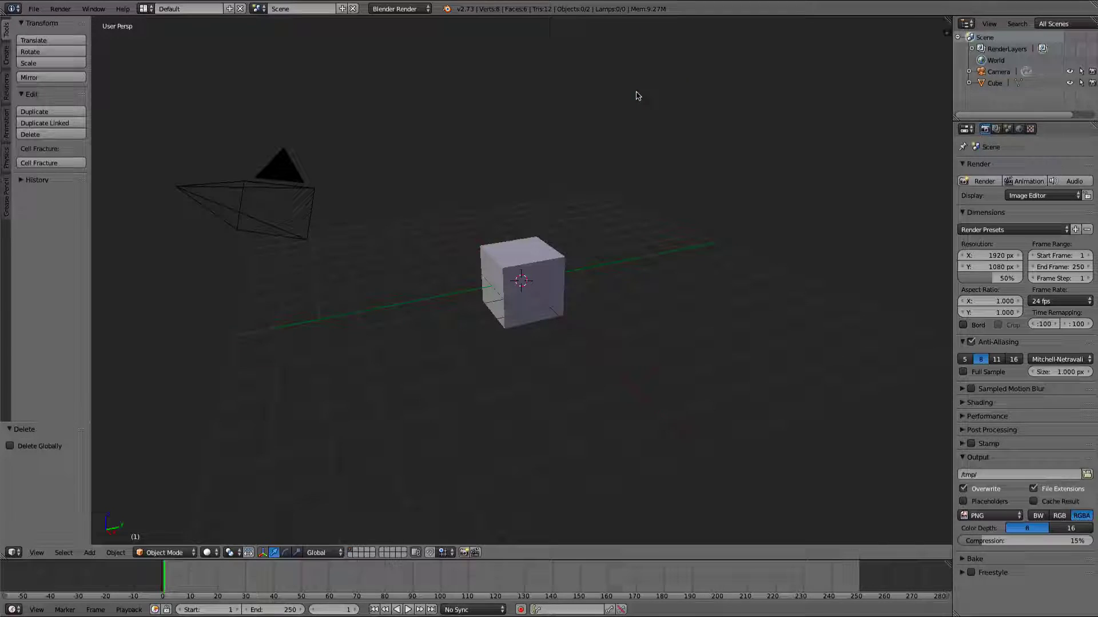
right_click(521, 256)
left_click(379, 8)
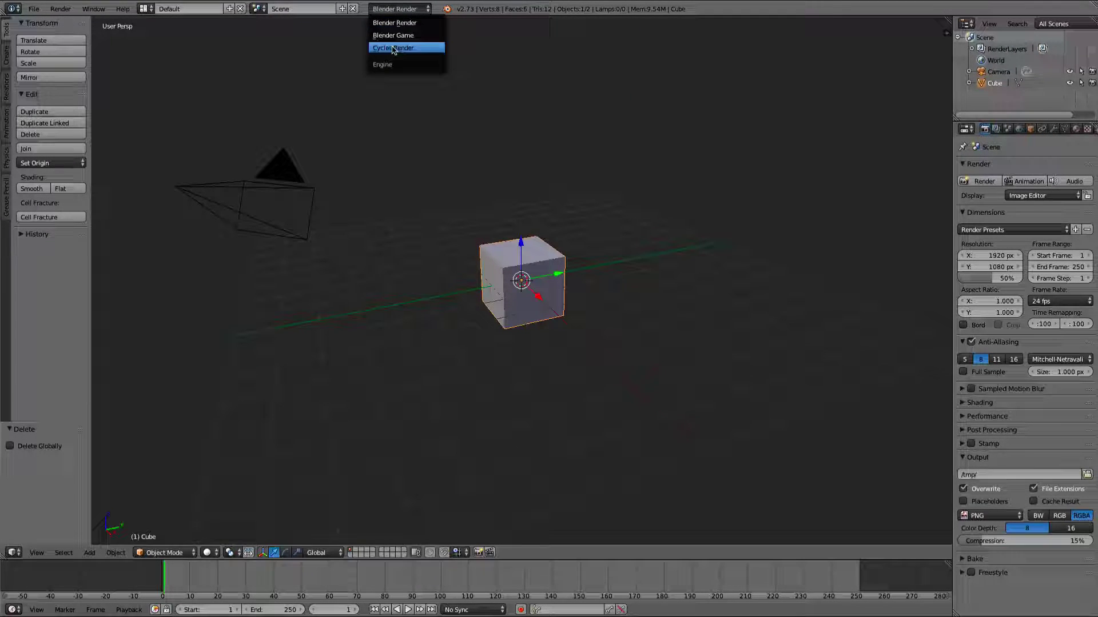
left_click(394, 46)
Step: Scale the cube up tenfold with S 10 and raise it 10 units on Z
key("KP_1")
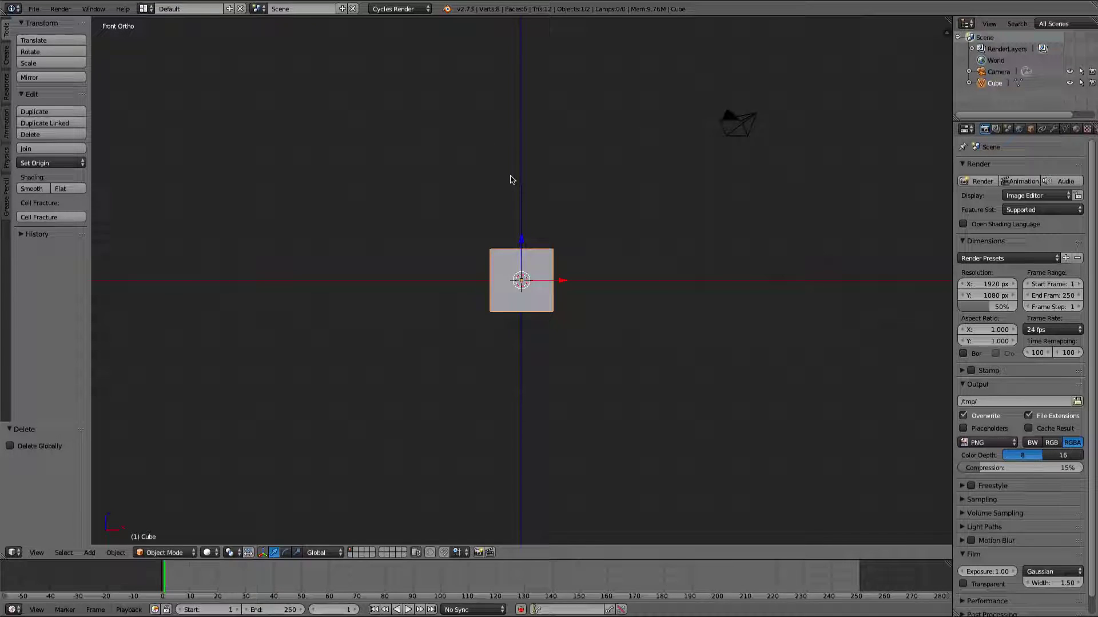
type("s10")
key("Return")
scroll(510, 179, "down", 2)
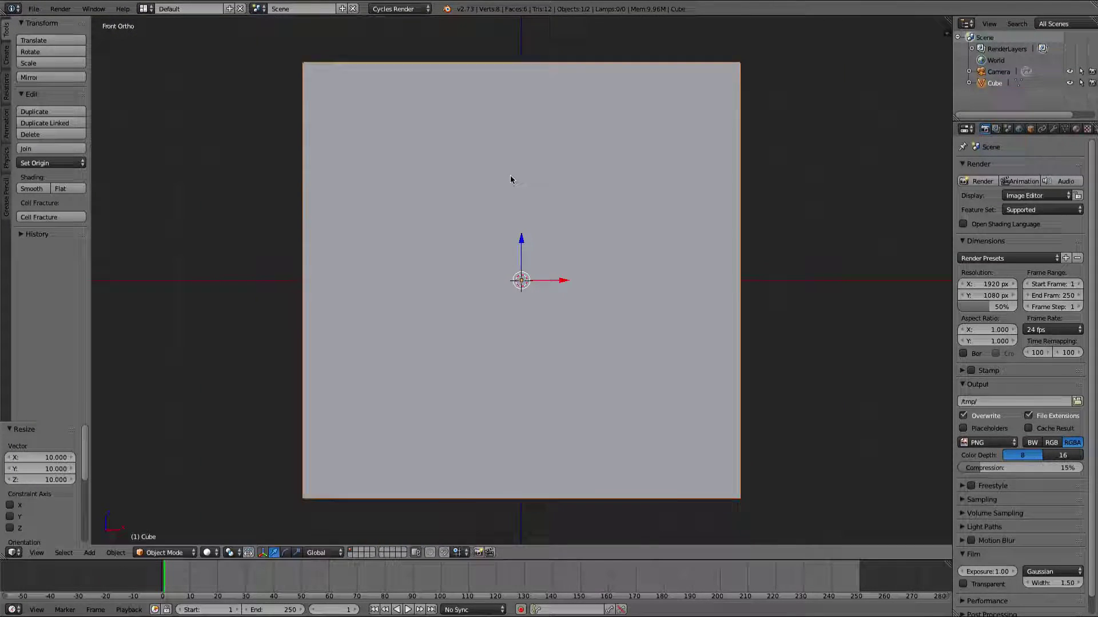
scroll(510, 179, "down", 1)
left_click_drag(521, 243, 543, 68)
middle_click_drag(543, 68, 525, 151)
Step: Walk the camera view inside the cube and set the camera focal length to 18 mm
key("KP_0")
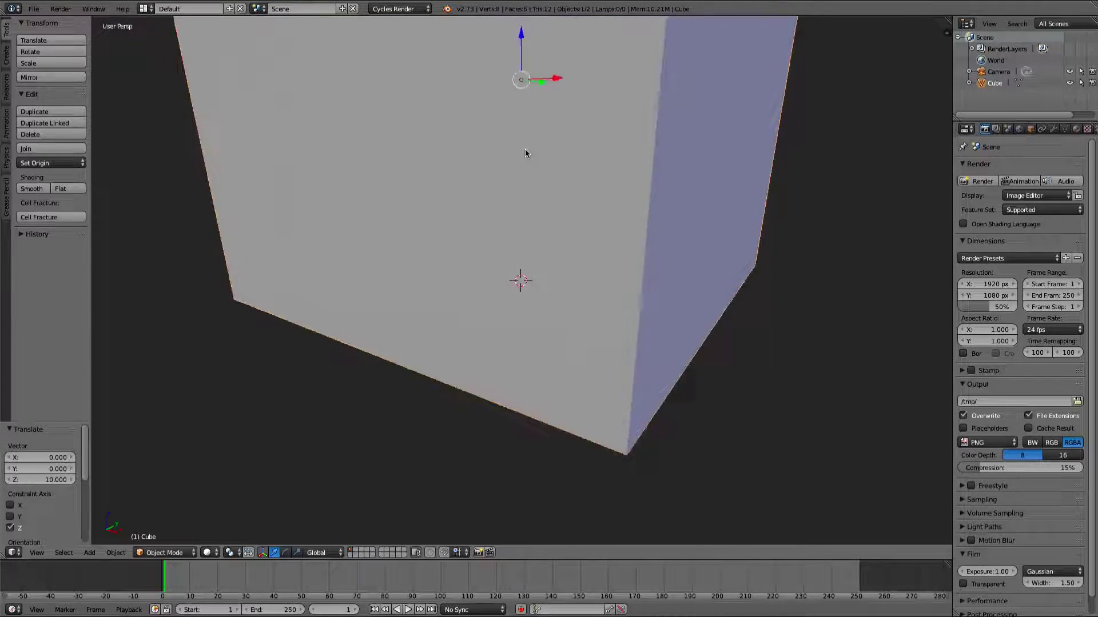
key("shift+f")
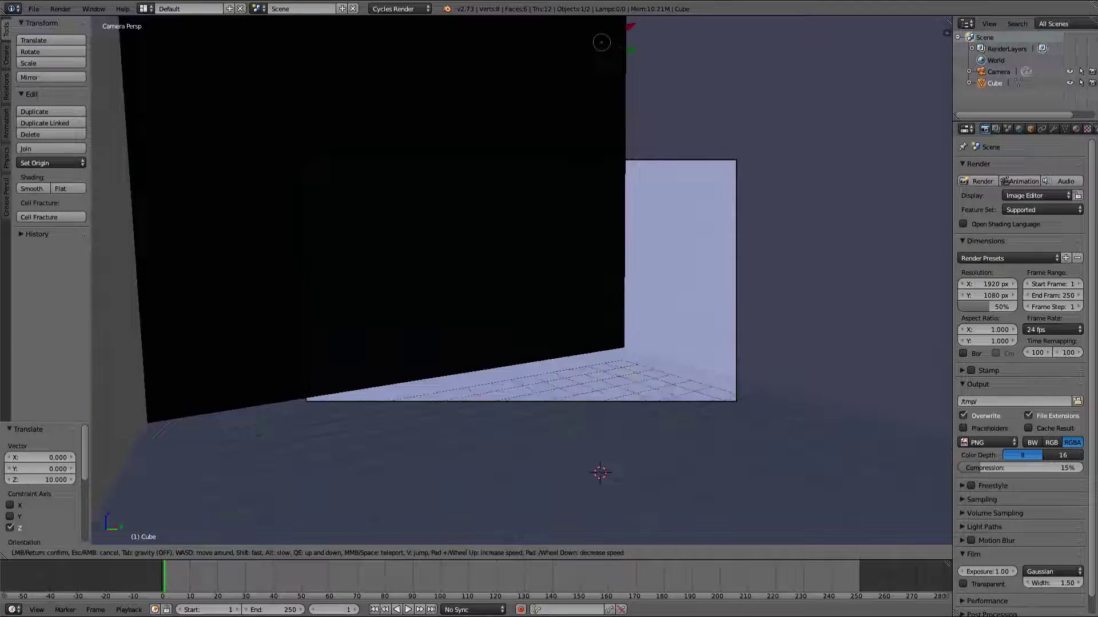
left_click(530, 258)
right_click(550, 160)
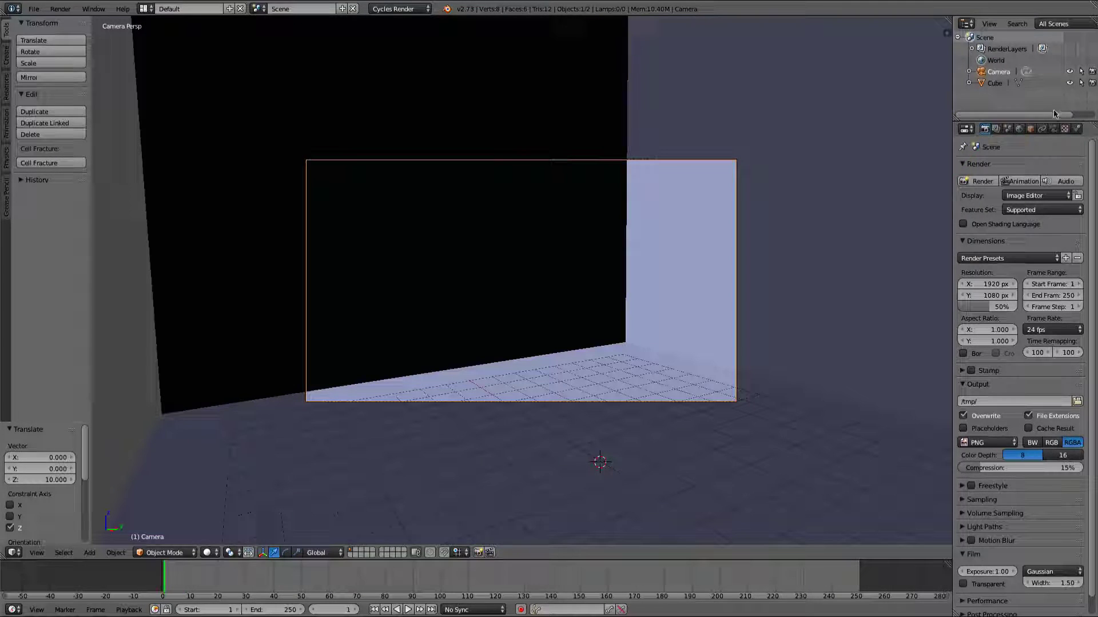
left_click(1052, 130)
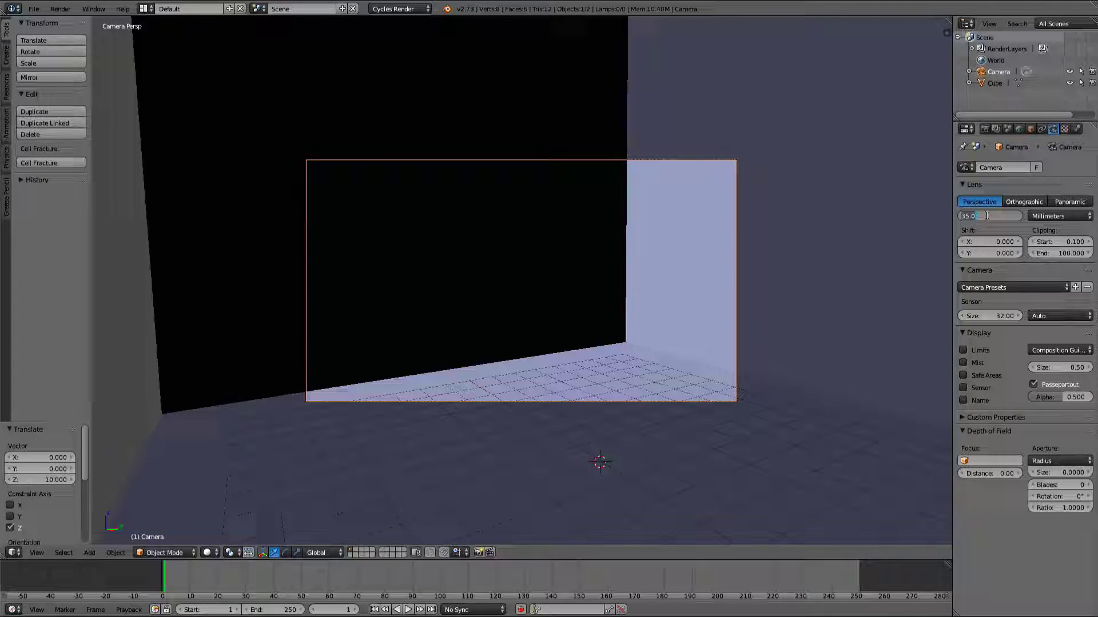
type("18")
key("Return")
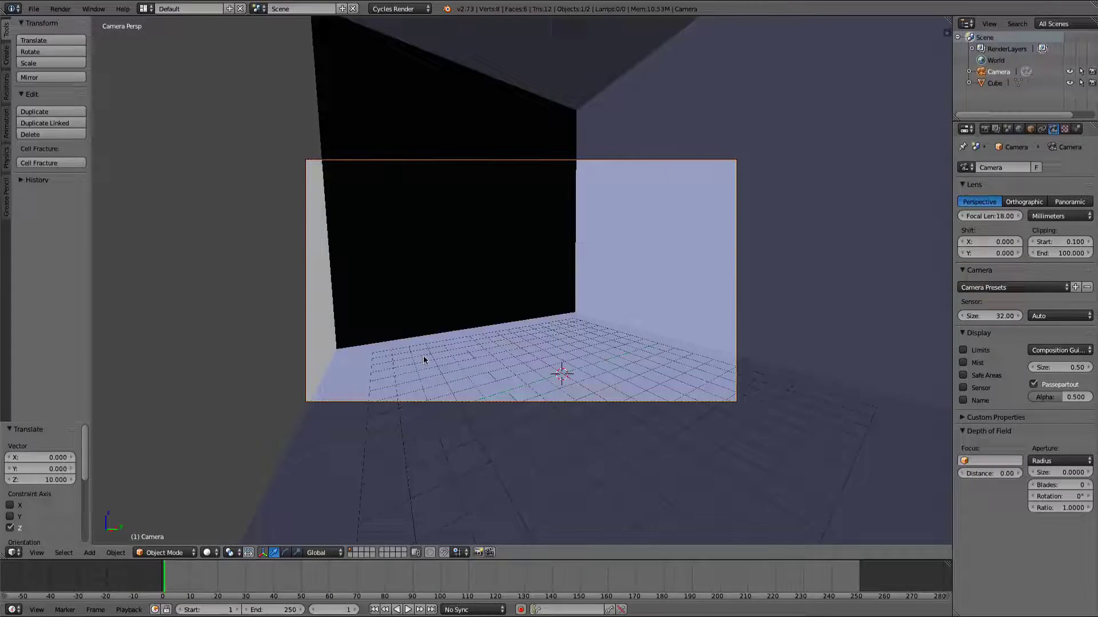
Step: Put the big cube in Edit Mode and select only its left face
key("KP_0")
key("KP_0")
middle_click_drag(424, 360, 536, 361)
scroll(536, 361, "down", 6)
scroll(531, 355, "down", 2)
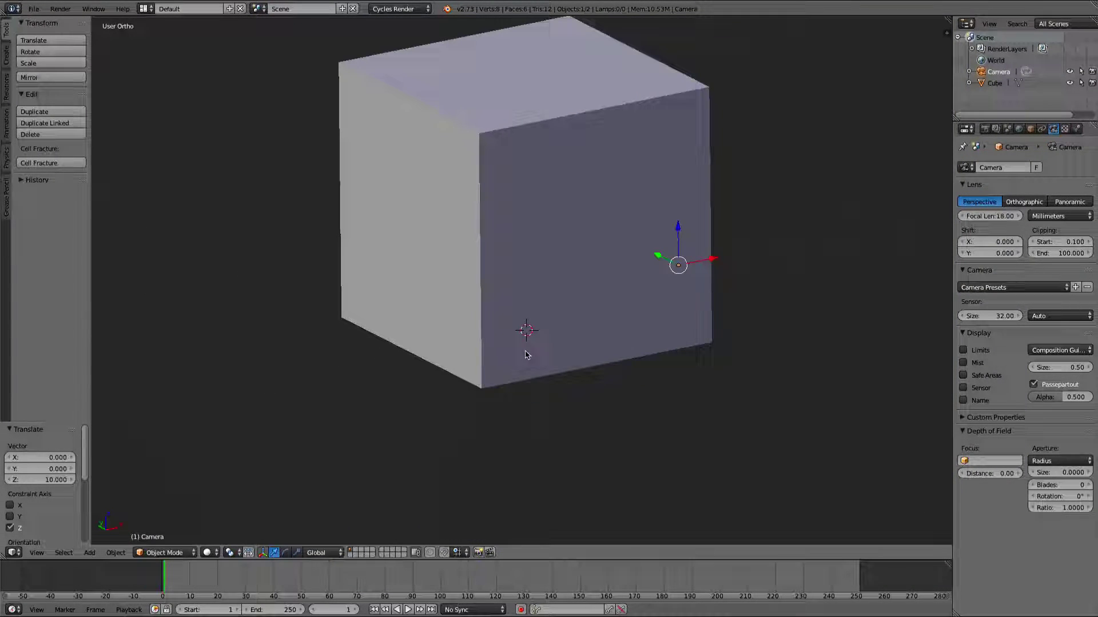
middle_click_drag(652, 205, 600, 120)
right_click(585, 158)
key("Tab")
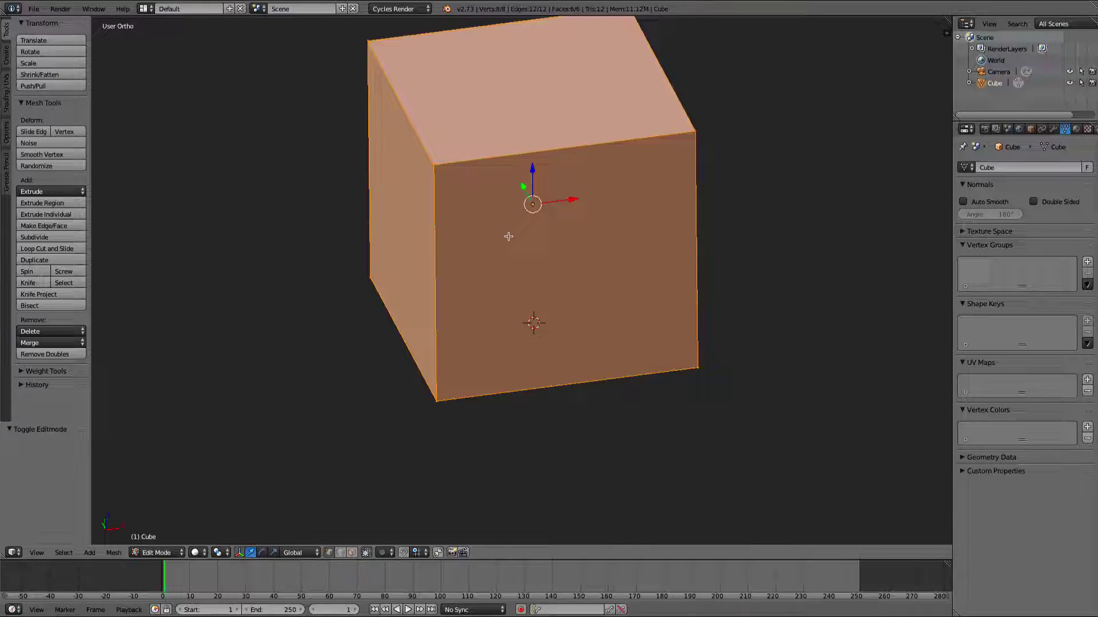
middle_click_drag(507, 235, 517, 282)
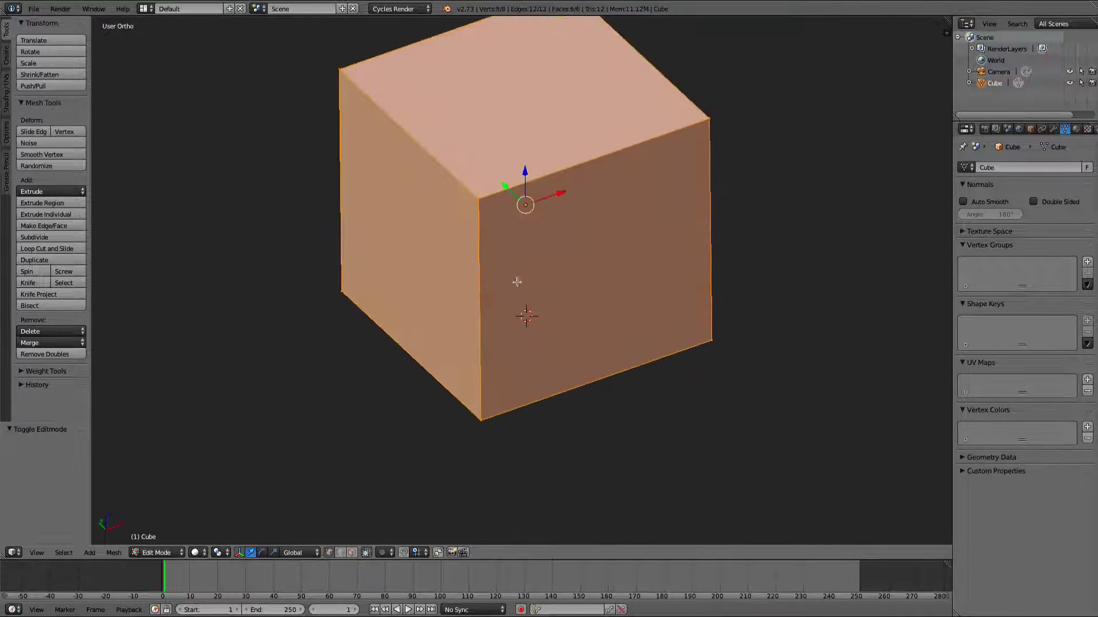
right_click(418, 267)
Step: Separate that face by selection into Cube.001, return to Object Mode, and select Cube.001
middle_click_drag(433, 347, 421, 209)
key("p")
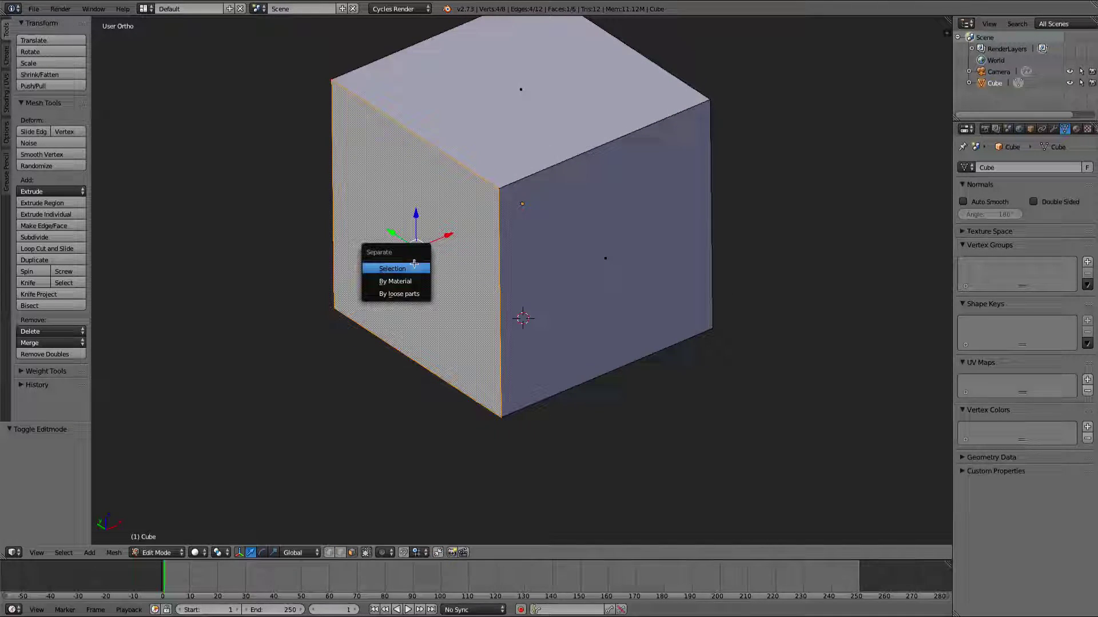
left_click(399, 270)
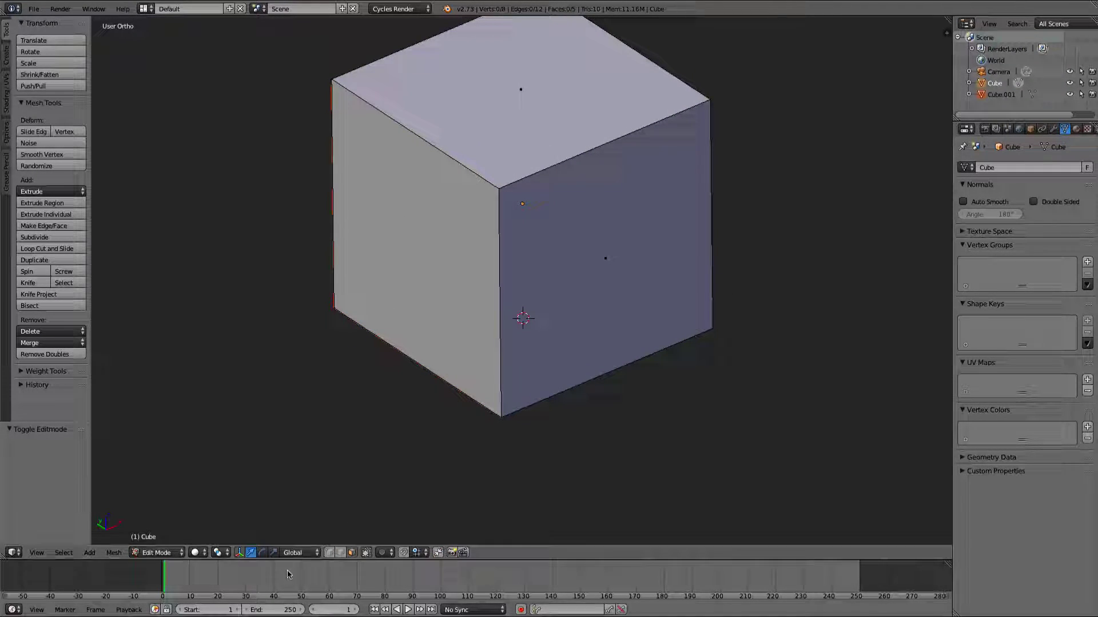
left_click(174, 553)
left_click(173, 539)
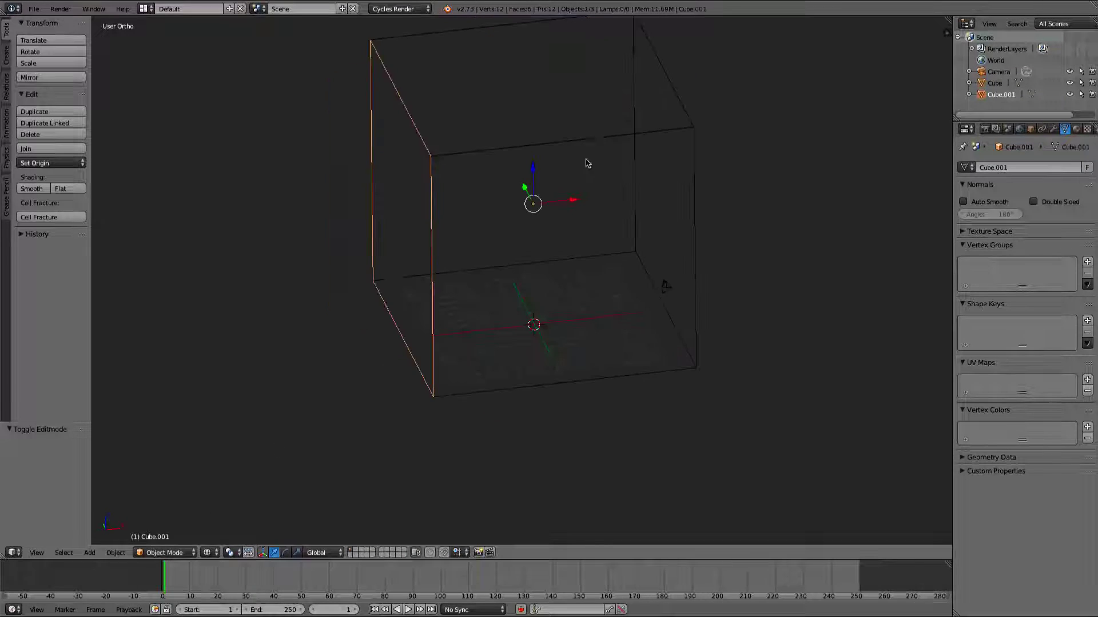
right_click(598, 143)
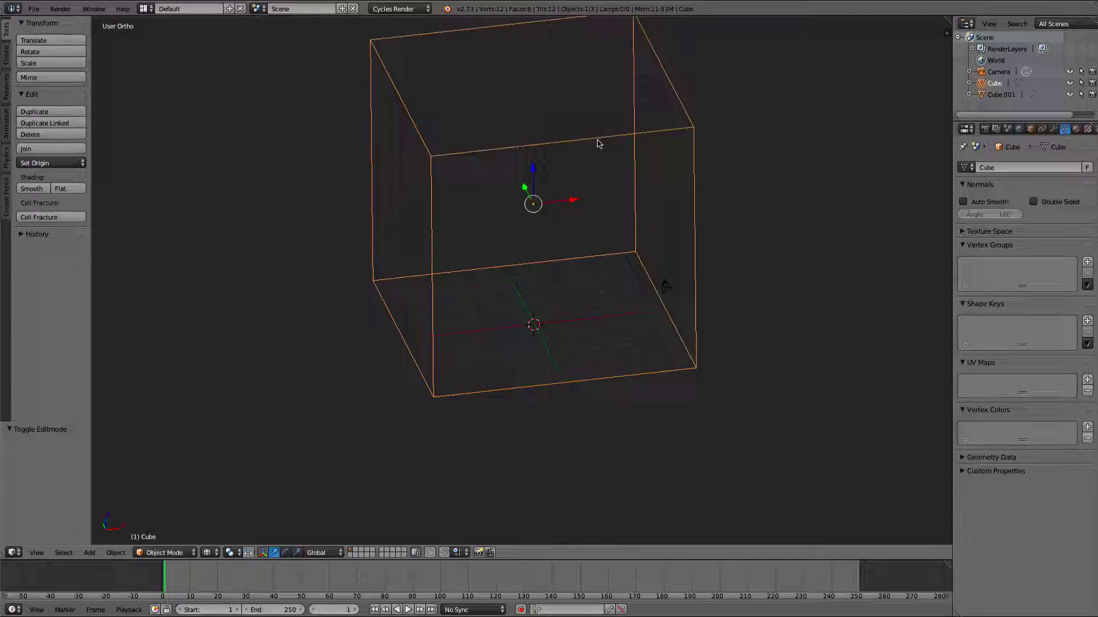
right_click(426, 146)
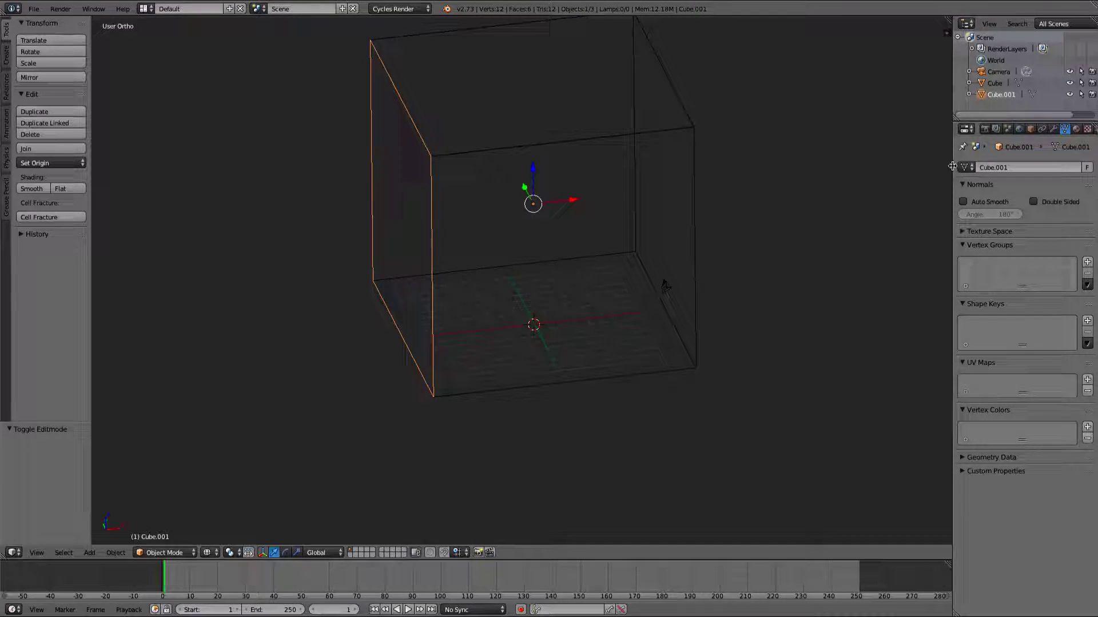
Step: Set Cube.001's material Surface shader to Emission
left_click_drag(953, 184, 852, 187)
left_click(972, 128)
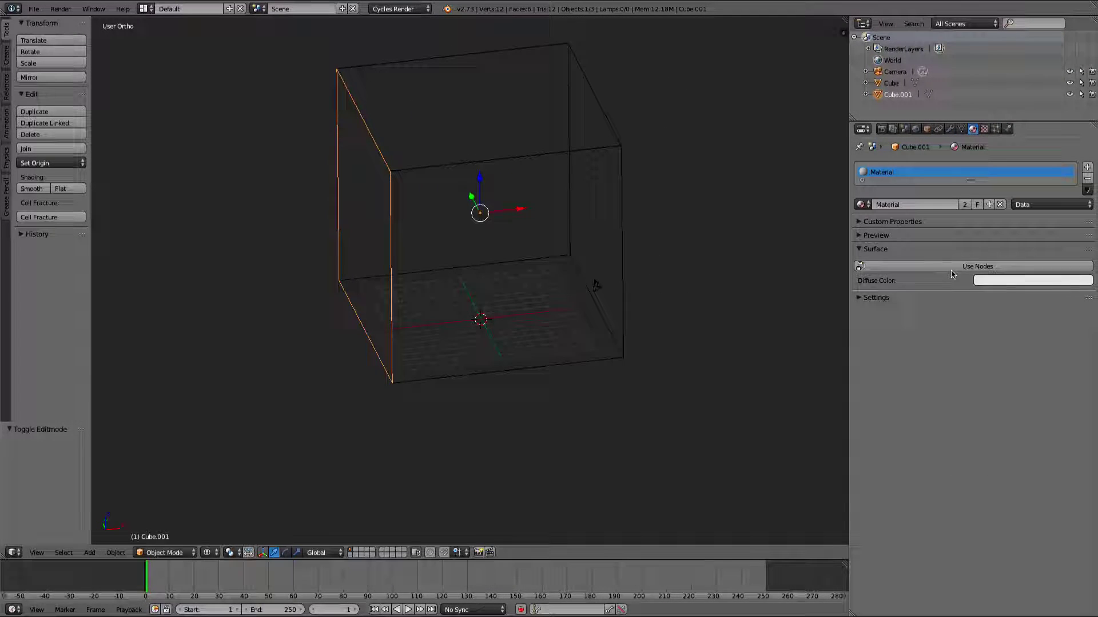
right_click(570, 155)
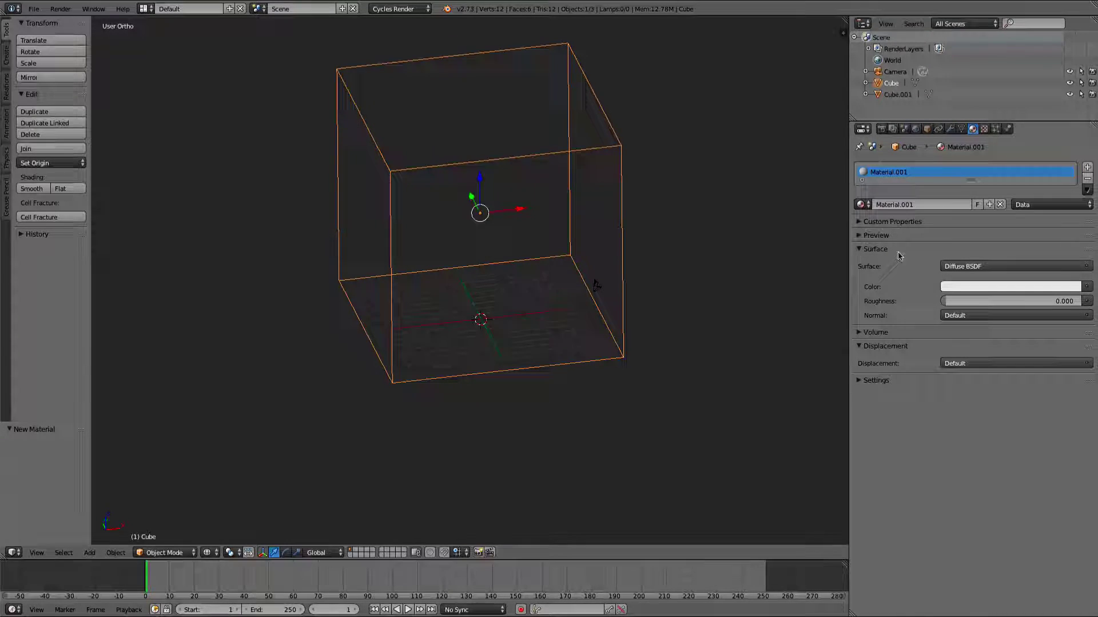
right_click(360, 135)
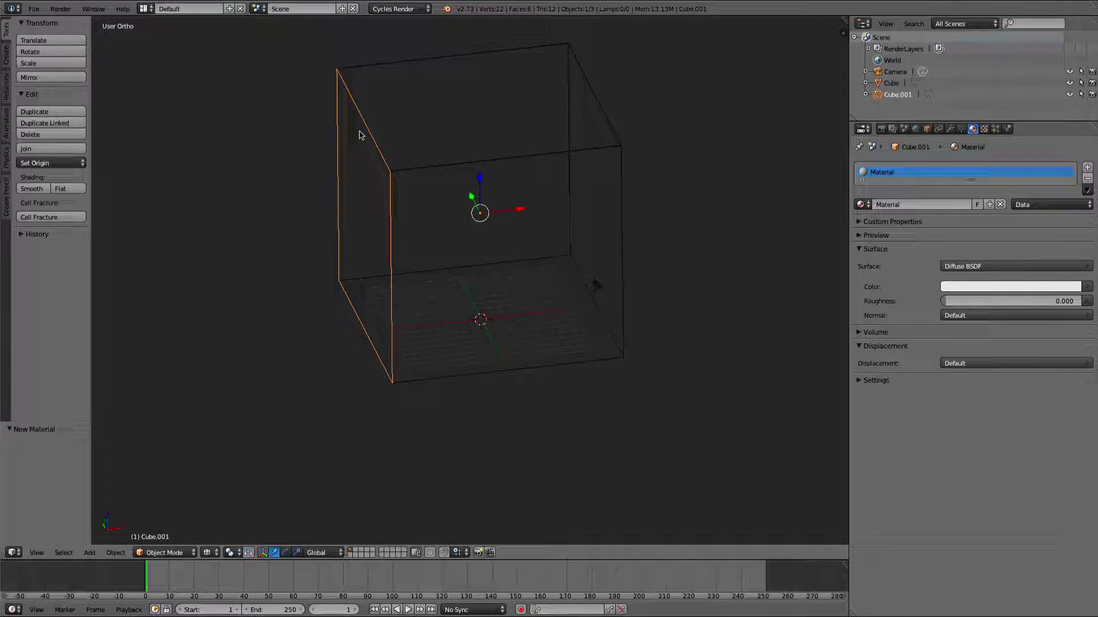
left_click(1009, 267)
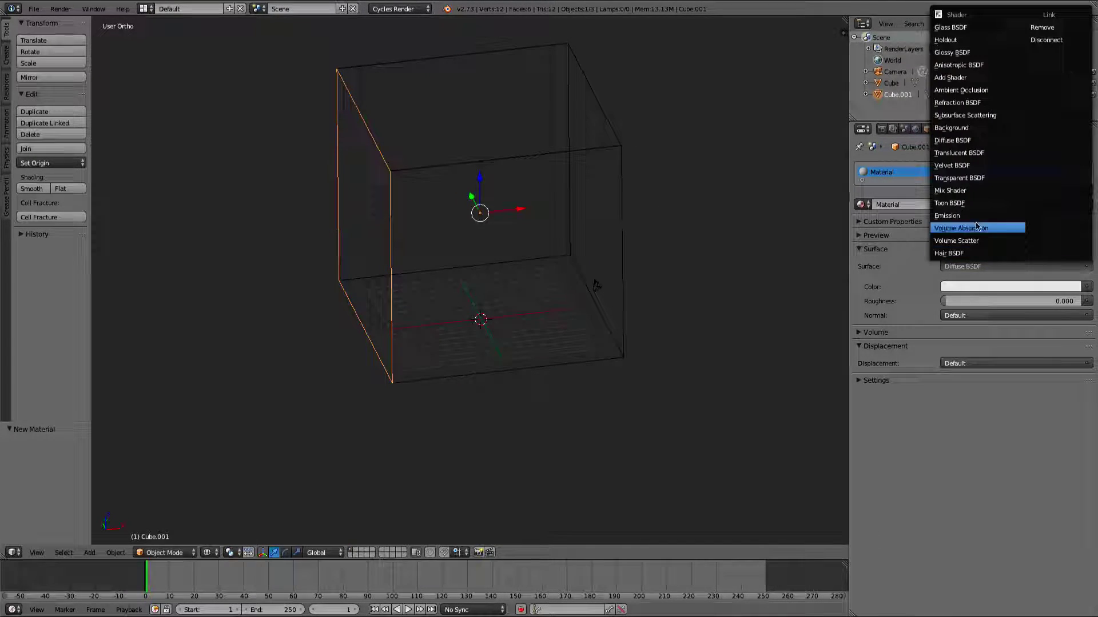
left_click(978, 223)
scroll(432, 254, "down", 2)
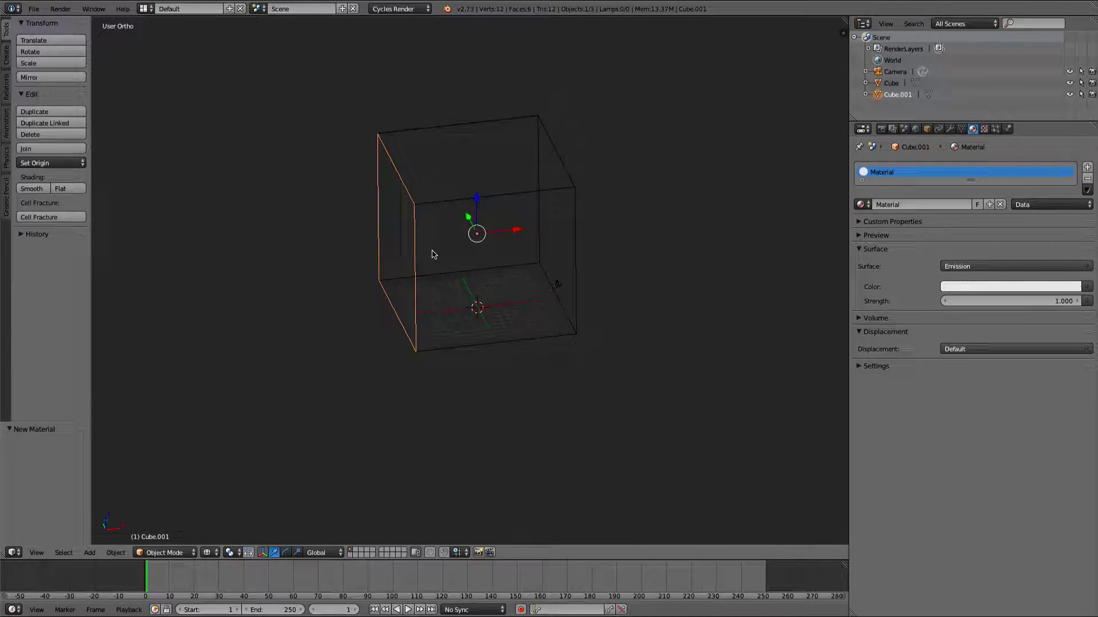
Step: Render the room from the camera view in Cycles
key("KP_0")
left_click(881, 128)
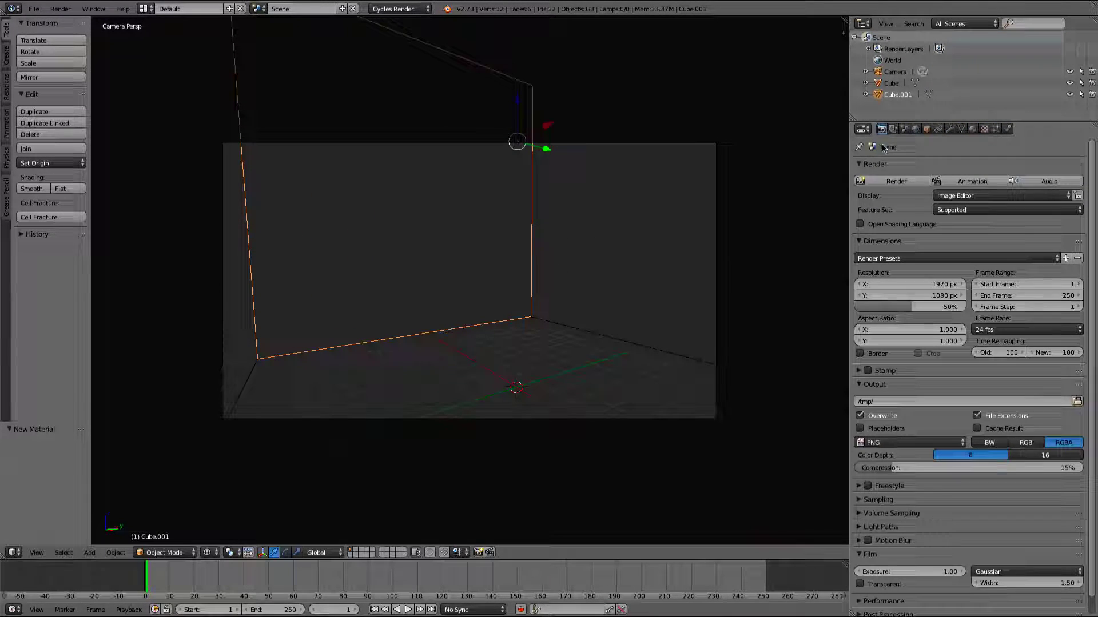
left_click(883, 182)
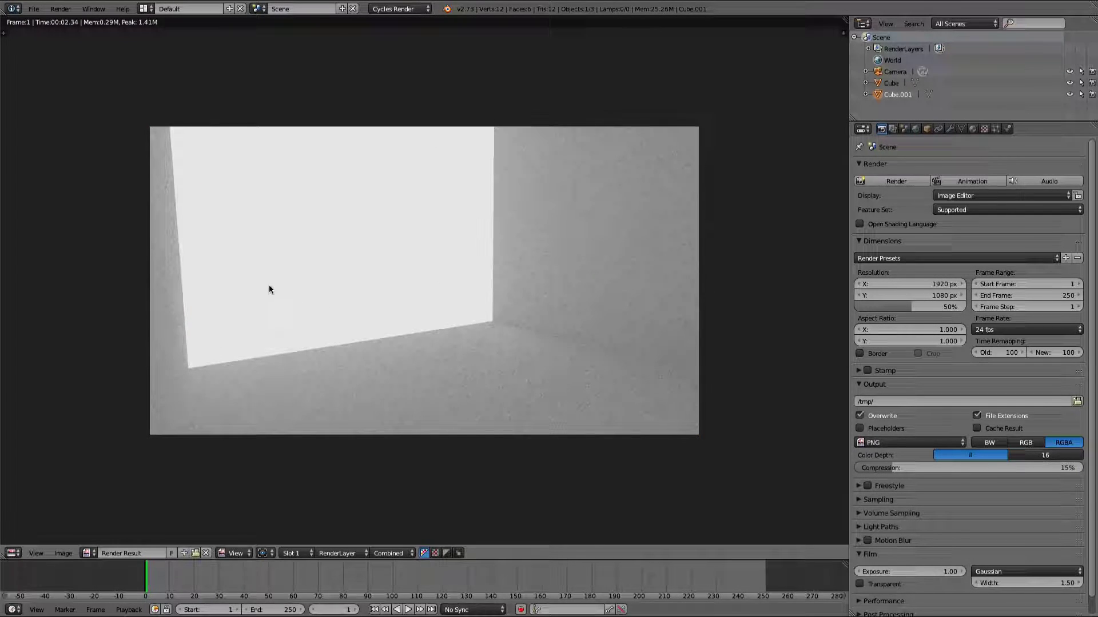
Step: Add a UV sphere to the room and raise it 1 unit
key("Escape")
key("KP_0")
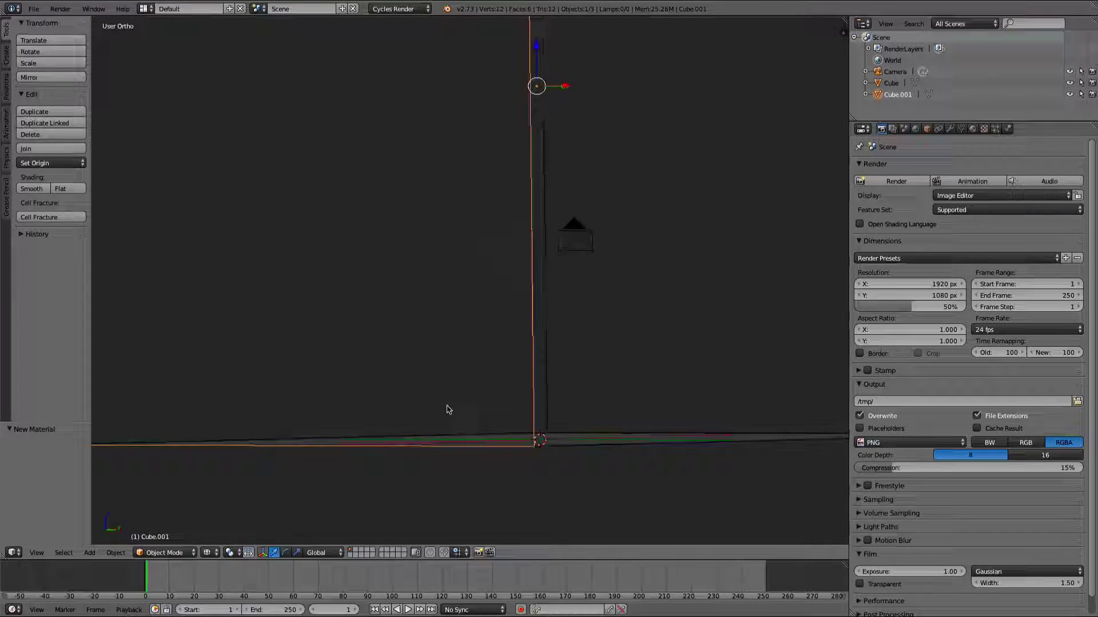
key("shift+a")
mouse_move(489, 437)
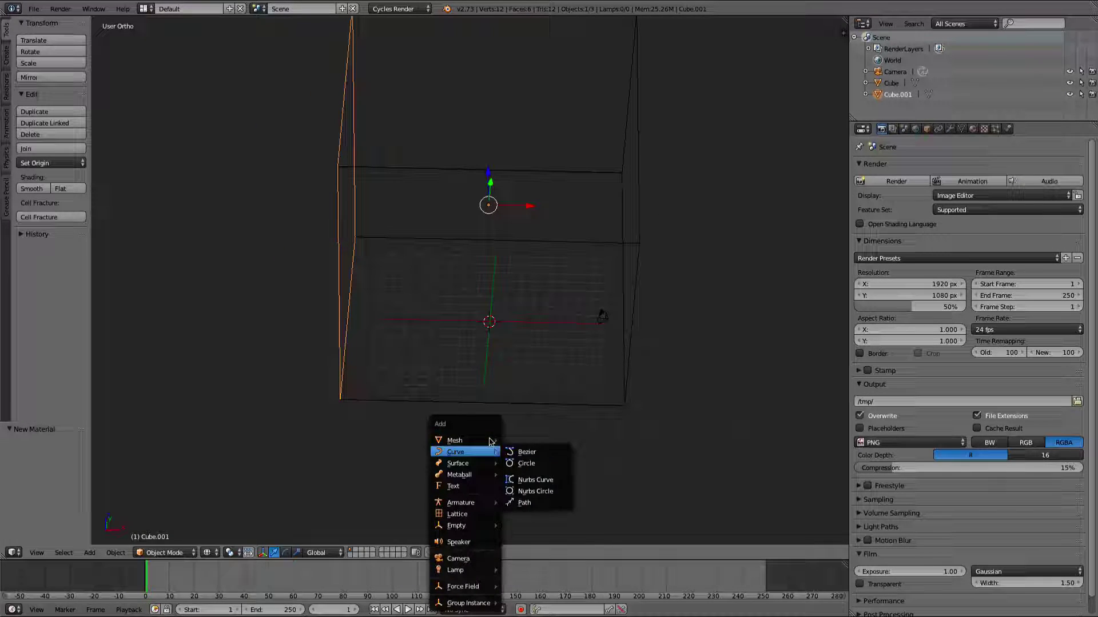
left_click(545, 476)
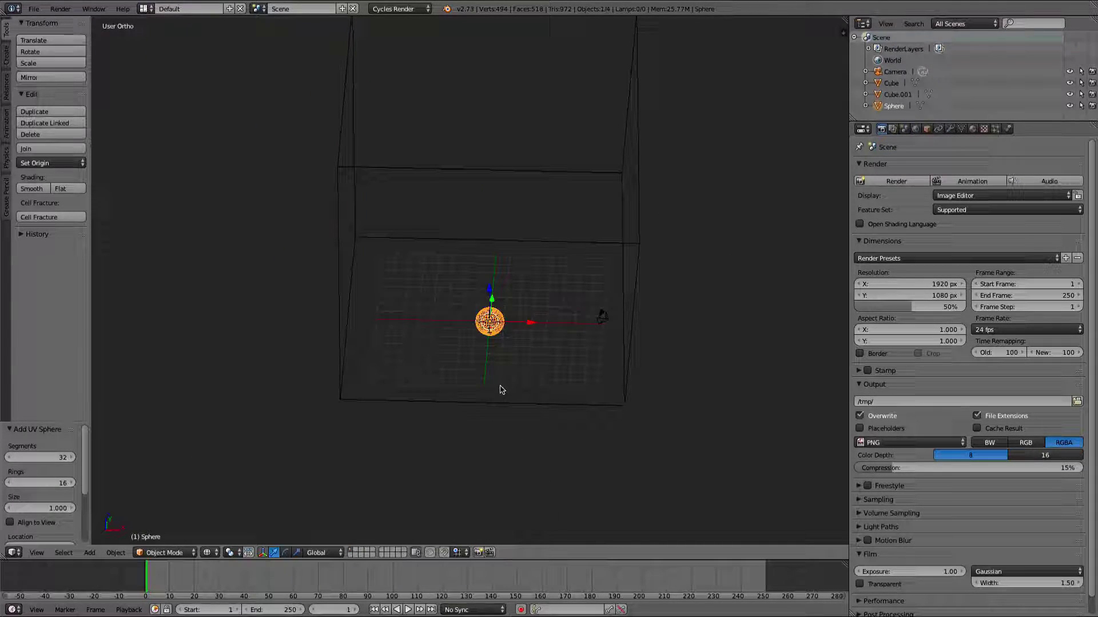
key("KP_1")
scroll(500, 387, "up", 3)
left_click_drag(502, 351, 503, 326, "ctrl")
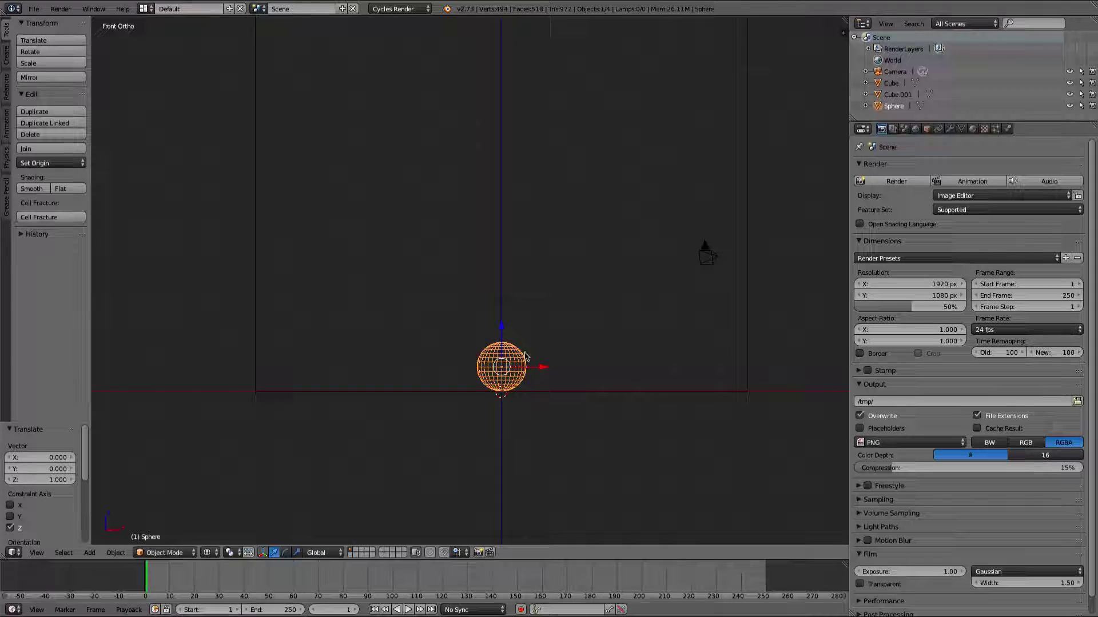
scroll(526, 354, "down", 2)
middle_click_drag(541, 360, 512, 378)
Step: Smooth-shade the sphere, switch viewport shading to Material, and render the camera view
left_click(36, 188)
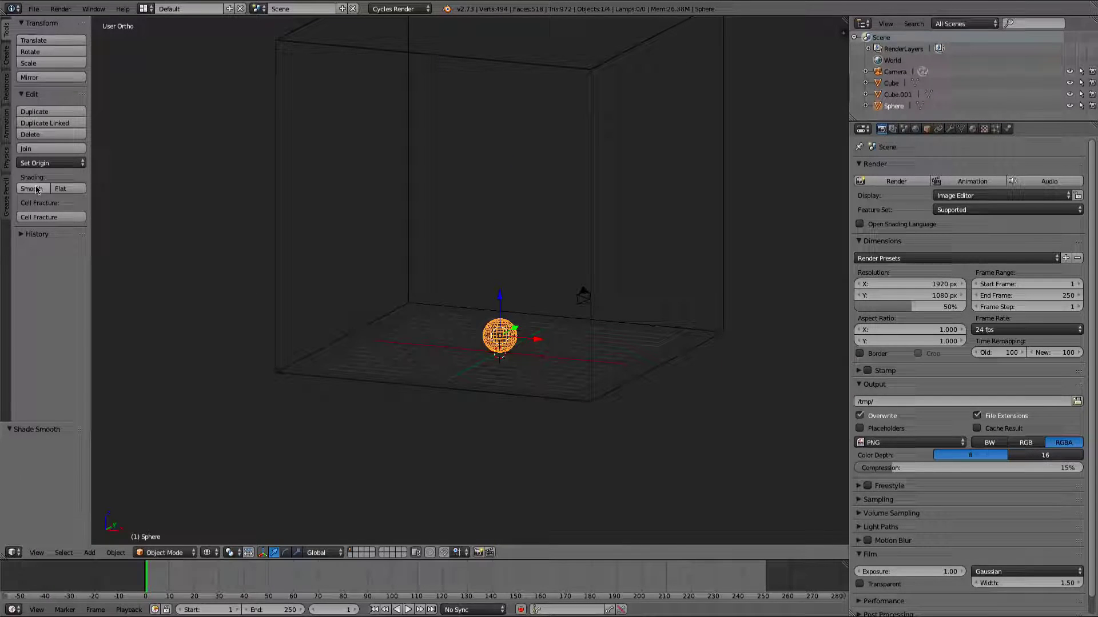
left_click(210, 553)
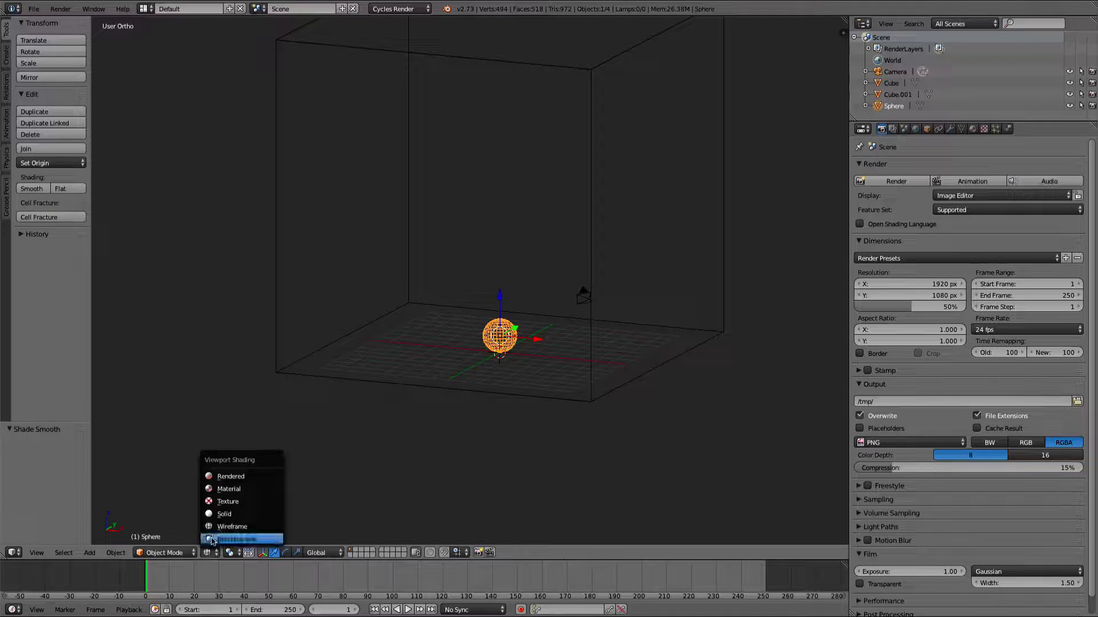
left_click(237, 487)
key("KP_0")
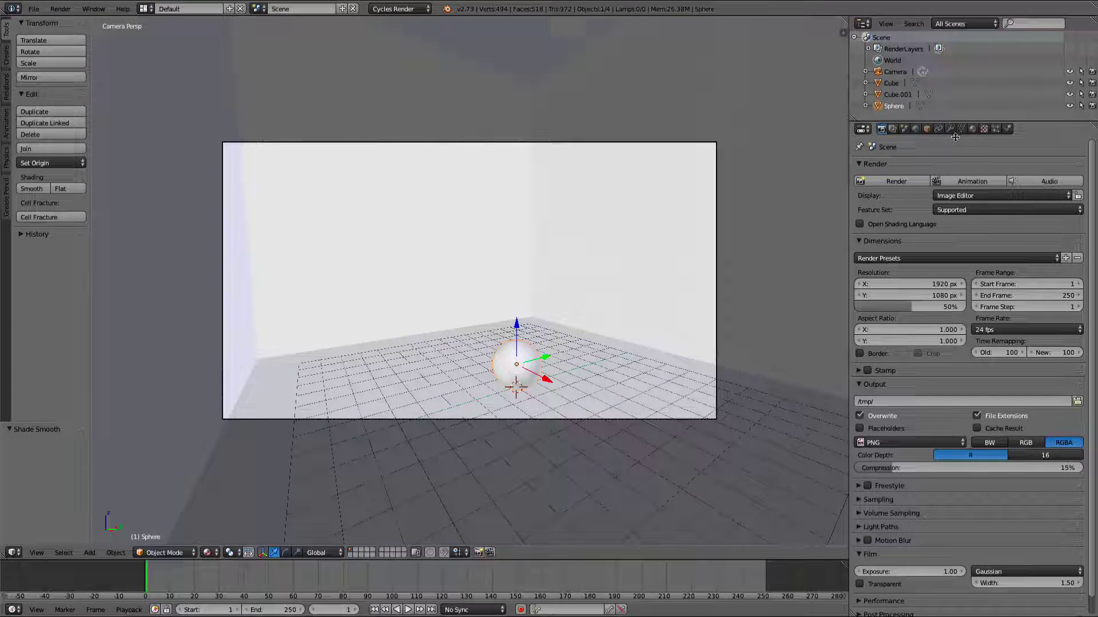
left_click(903, 183)
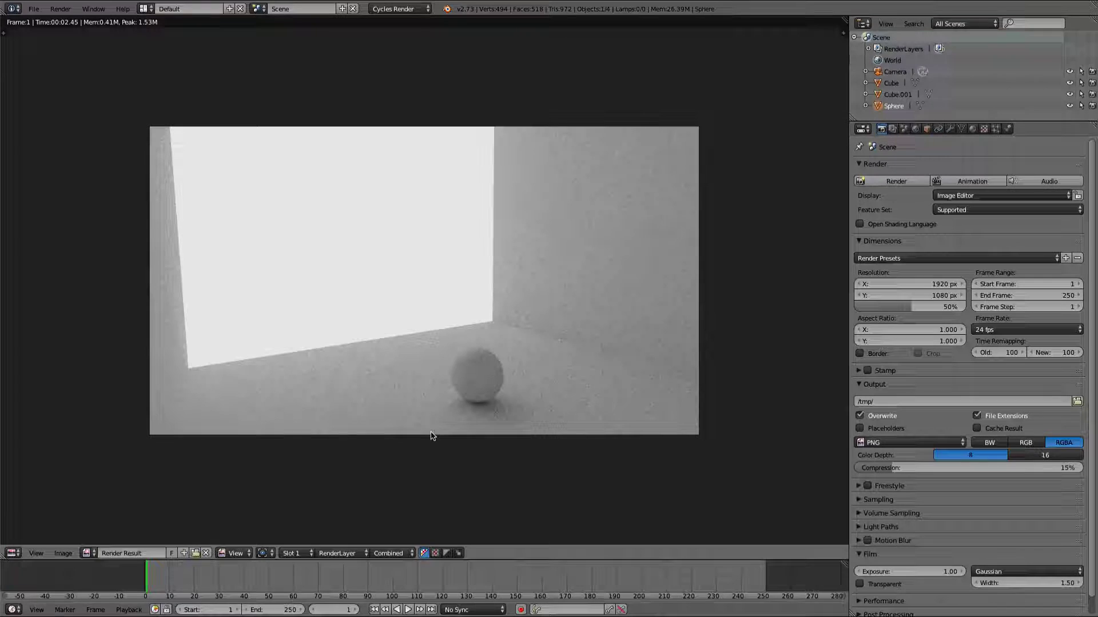
key("Escape")
Step: Select the room cube and split the 3D view, making the right area a UV/Image Editor
middle_click_drag(459, 279, 546, 265)
scroll(503, 295, "down", 6)
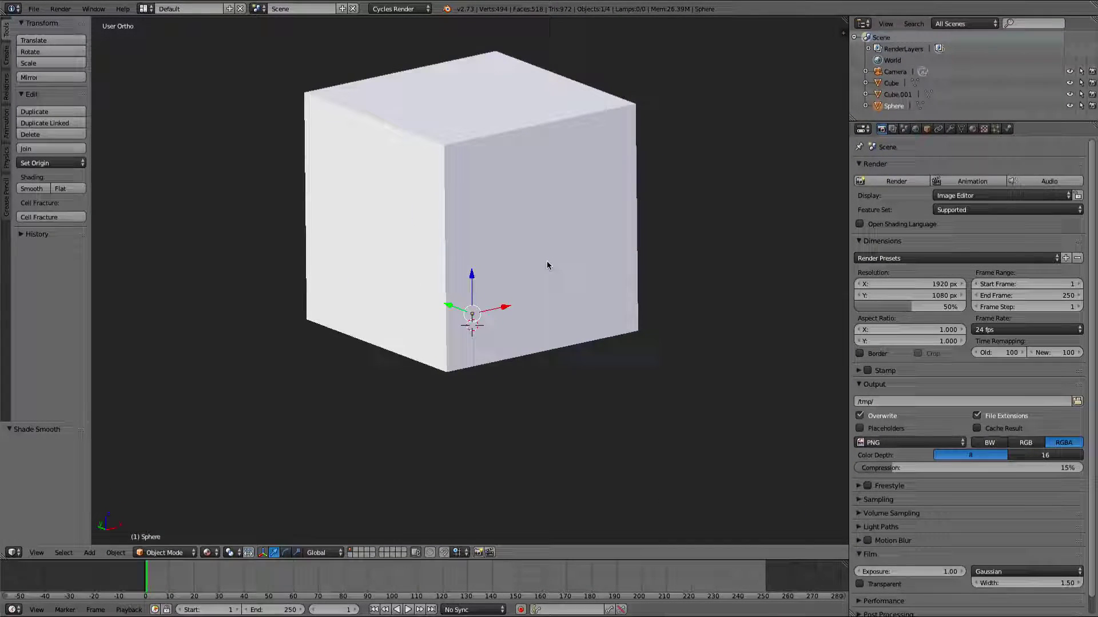
key("z")
right_click(509, 137)
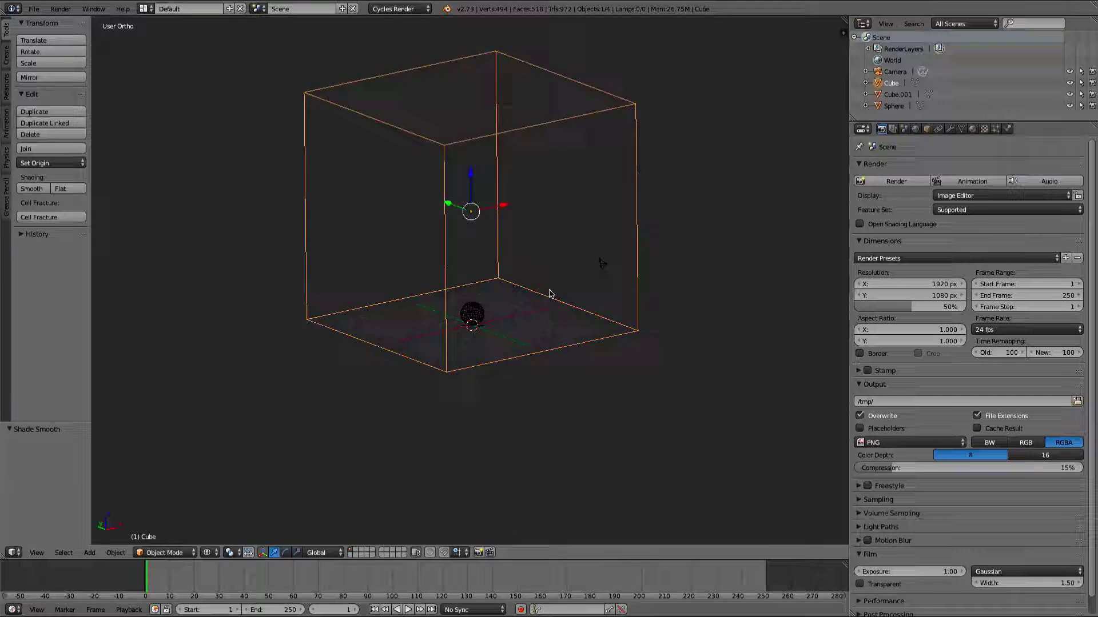
mouse_move(549, 294)
middle_mouse_down()
mouse_move(588, 321)
mouse_move(544, 306)
mouse_move(492, 172)
middle_mouse_up()
key("z")
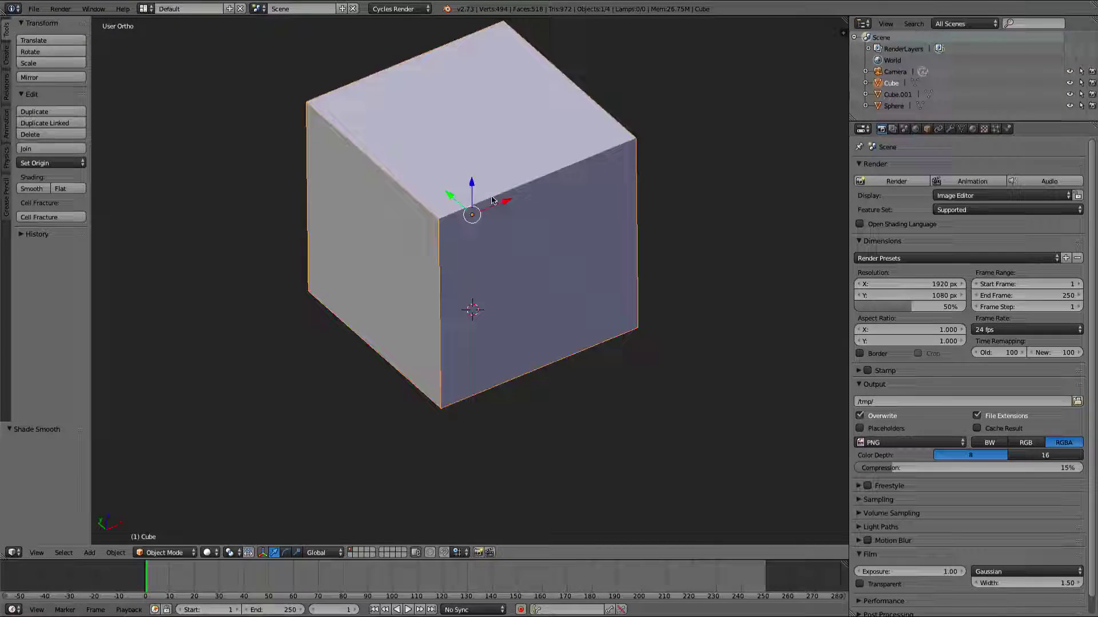
left_click_drag(844, 21, 415, 515)
left_click(424, 551)
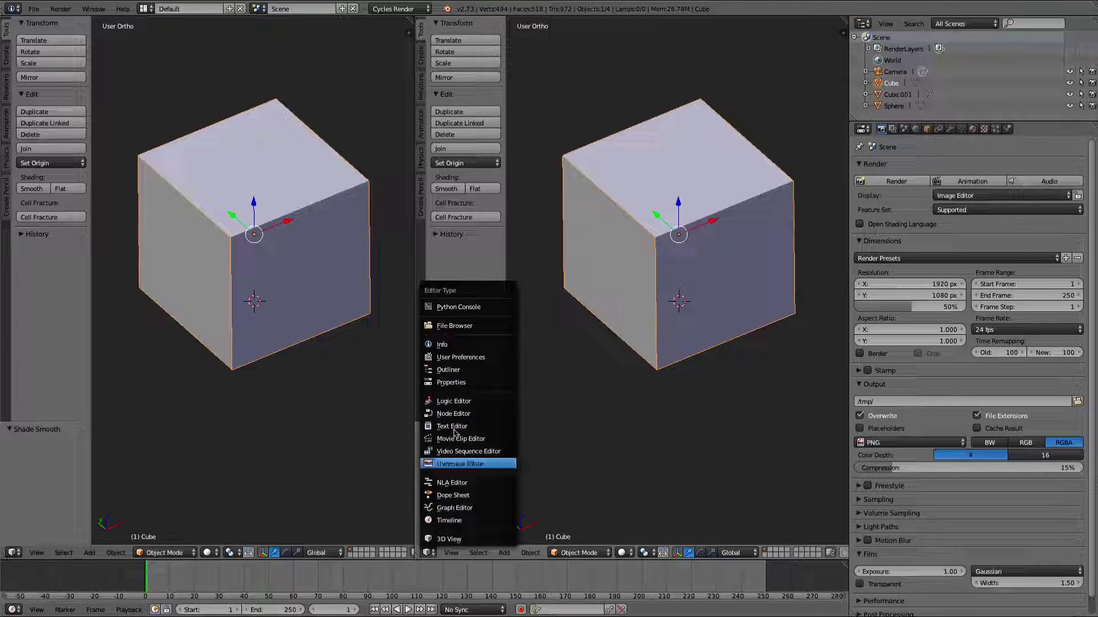
left_click(443, 452)
Step: In Edit Mode, select all the cube's geometry in wireframe and bring up the UV mapping menu
key("Tab")
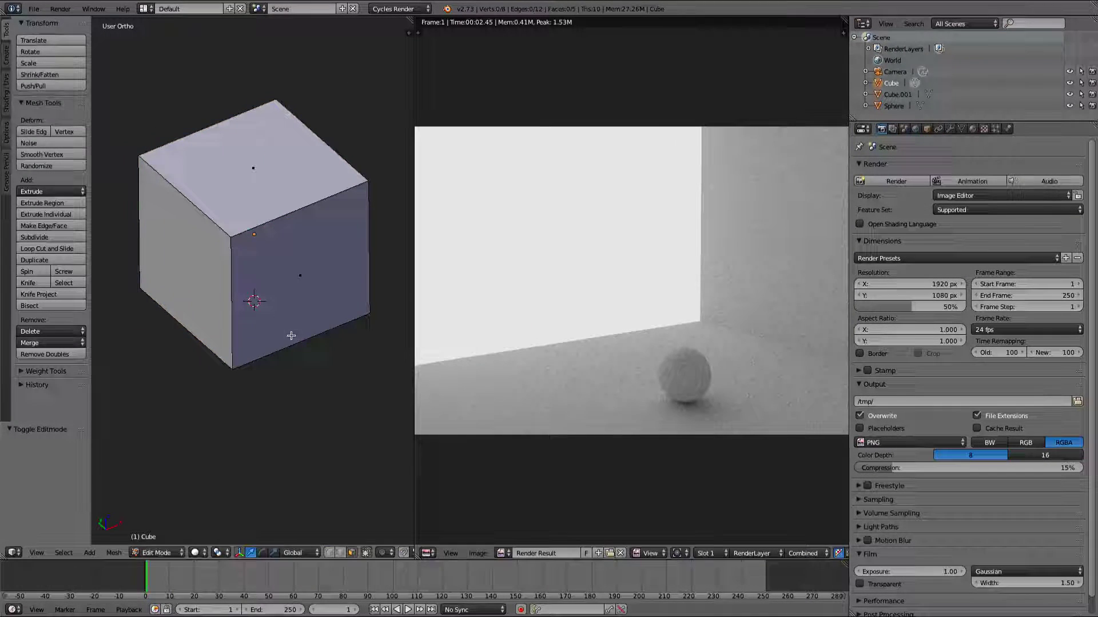
mouse_move(250, 241)
middle_mouse_down()
mouse_move(268, 297)
mouse_move(301, 302)
mouse_move(277, 304)
middle_mouse_up()
key("a")
key("z")
key("u")
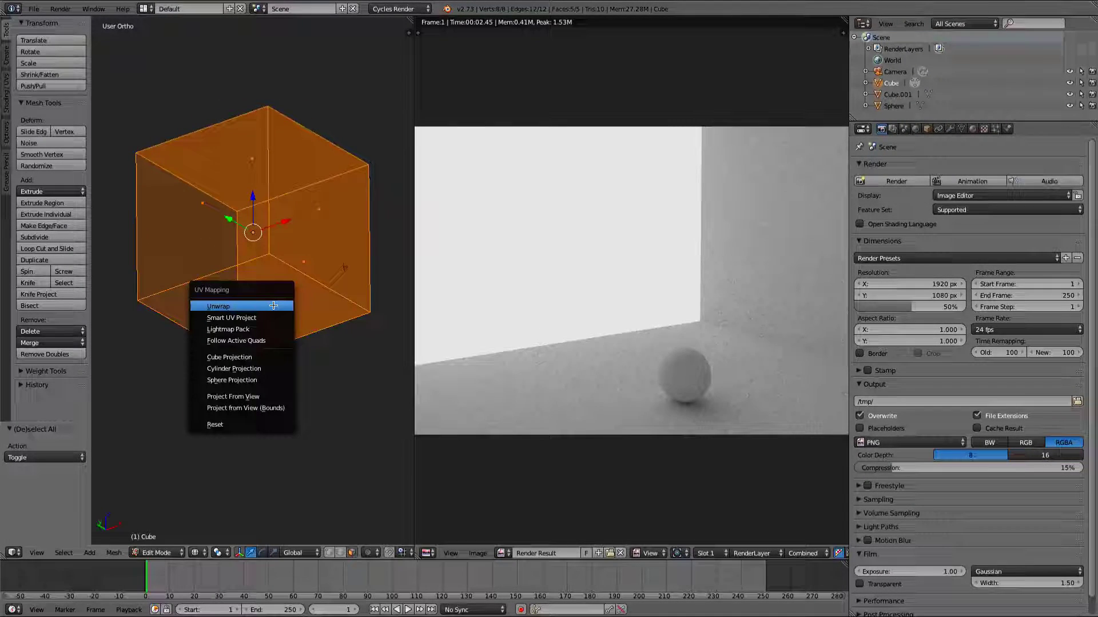
Step: Unwrap the cube with Smart UV Project and unlink the Render Result image
left_click(243, 318)
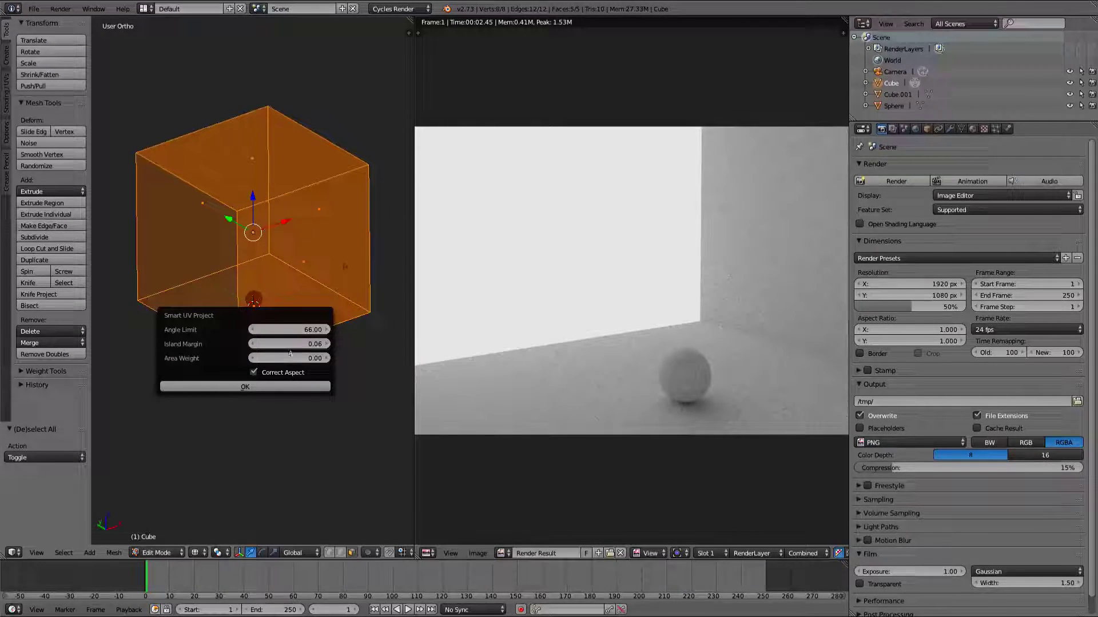
left_click(263, 384)
left_click(620, 553)
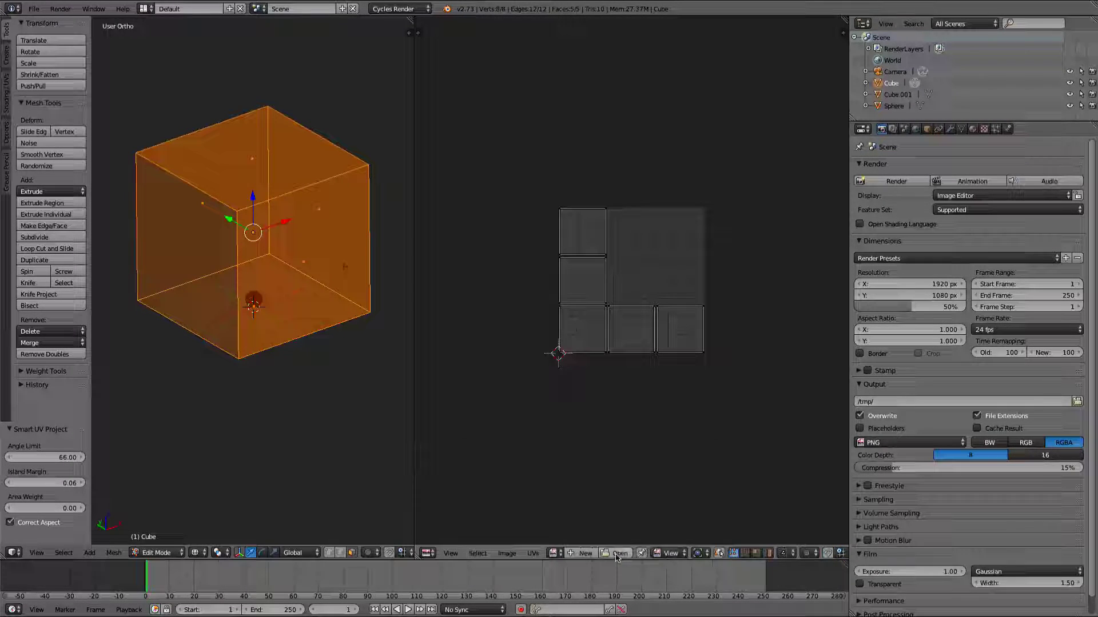
scroll(638, 214, "up", 4)
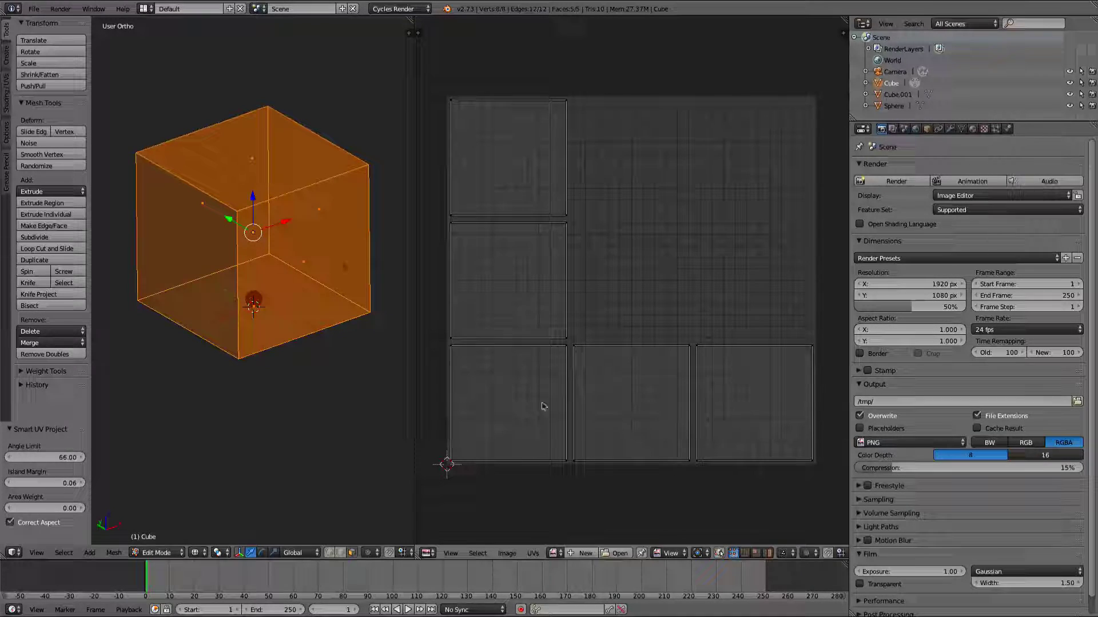
Step: Select the right, back-right, top and back-left faces in turn to check their UV islands, then reselect all
left_click(350, 232)
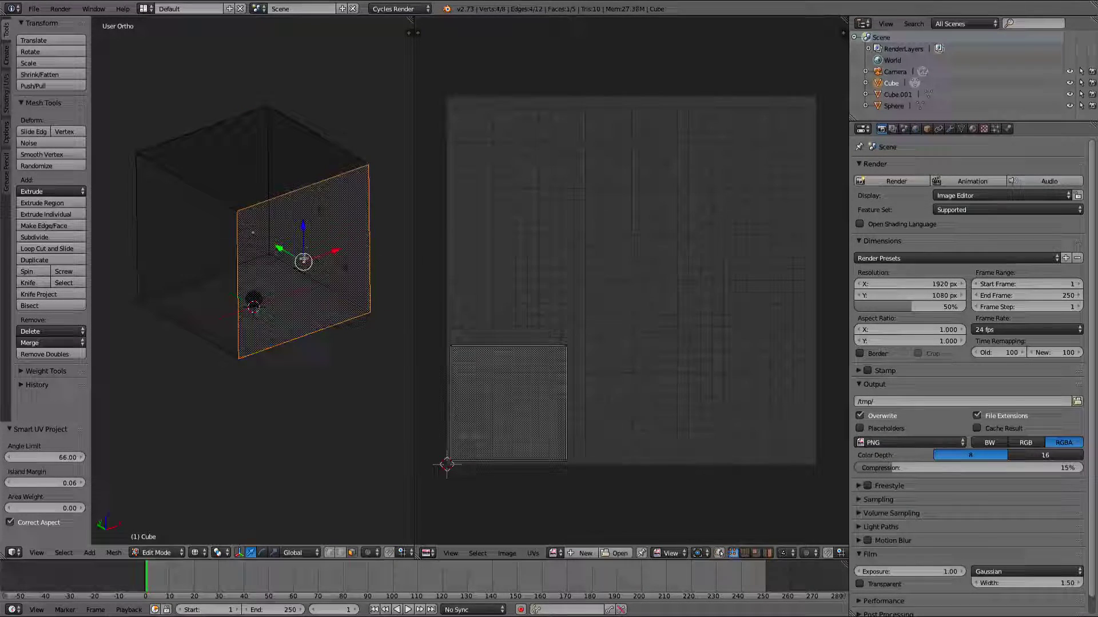
right_click(311, 195)
right_click(260, 172)
right_click(202, 206)
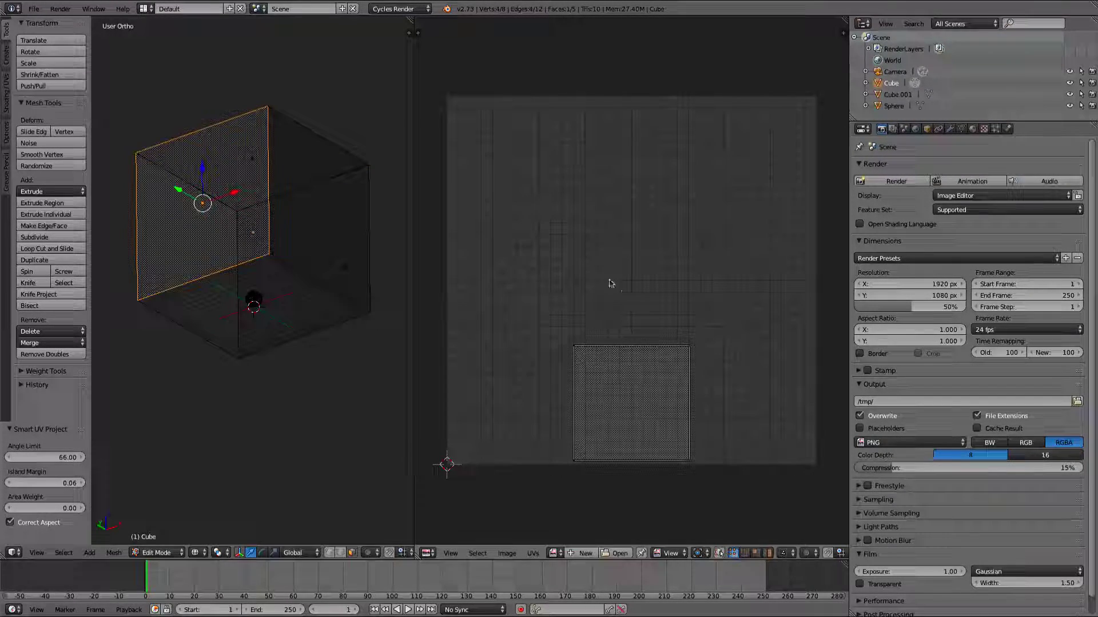
key("a")
key("a")
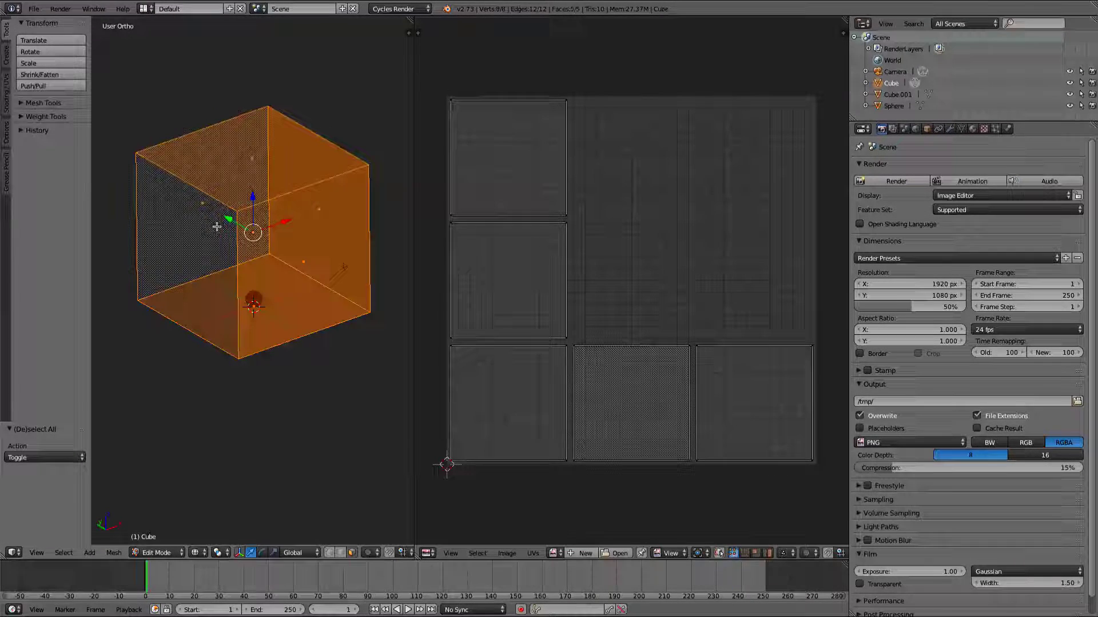
scroll(616, 375, "down", 1)
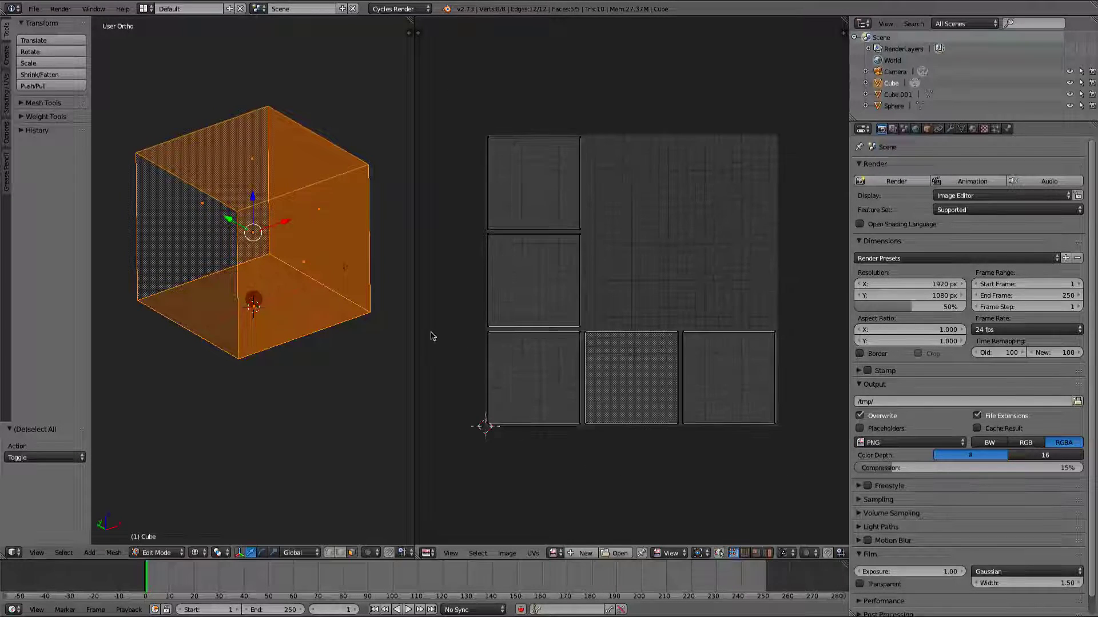
Step: Load concrete wall.jpg from the Textures/Concrete folder into the image editor
left_click(614, 554)
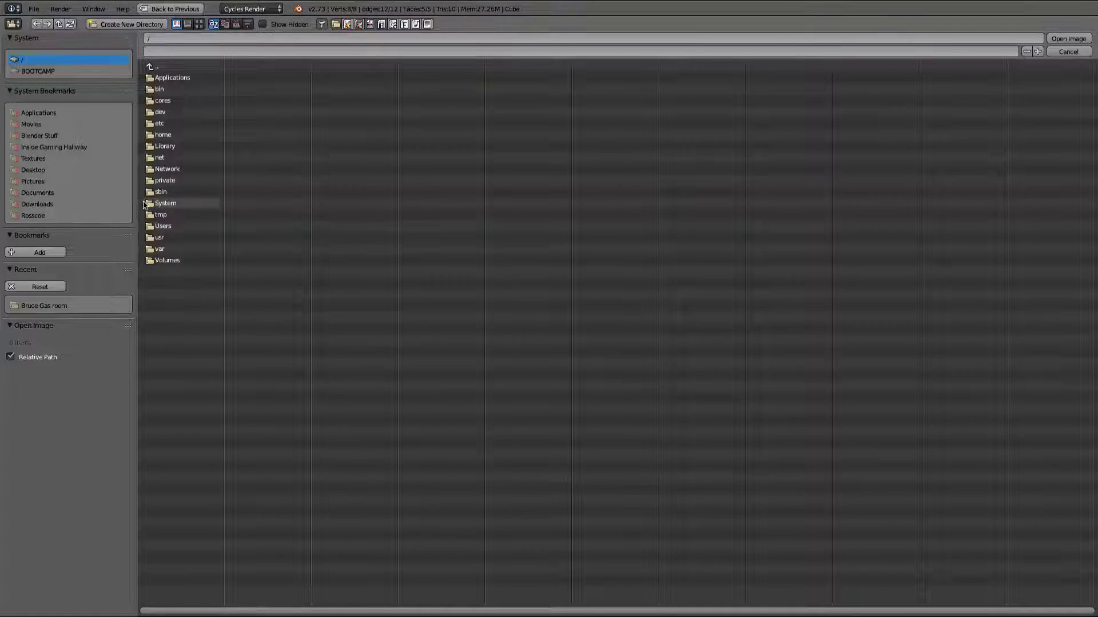
left_click(58, 158)
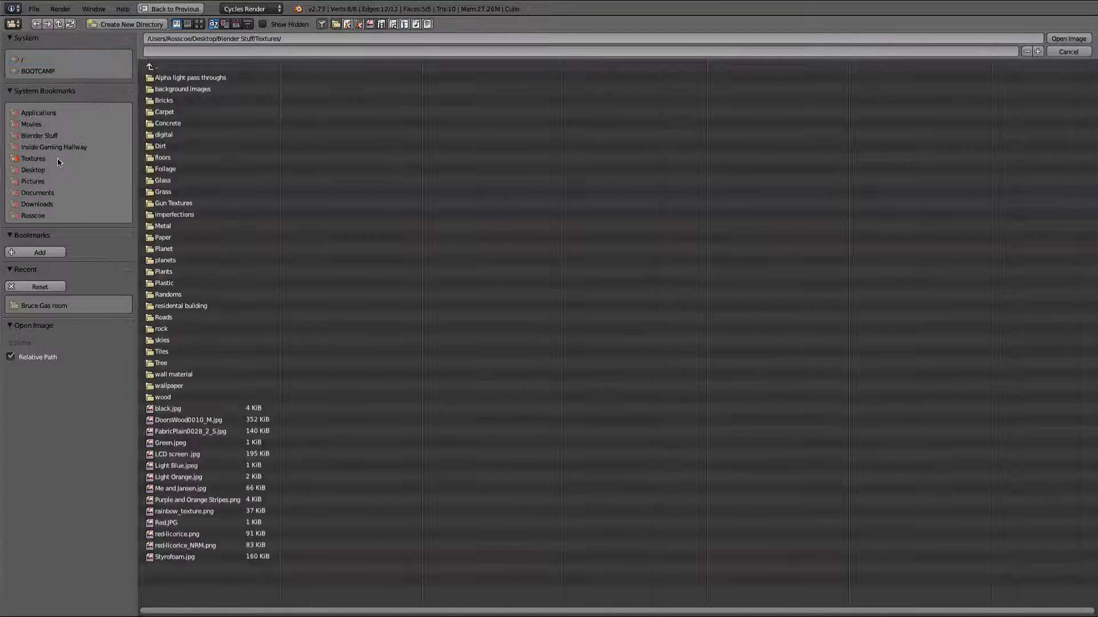
left_click(164, 124)
left_click(198, 24)
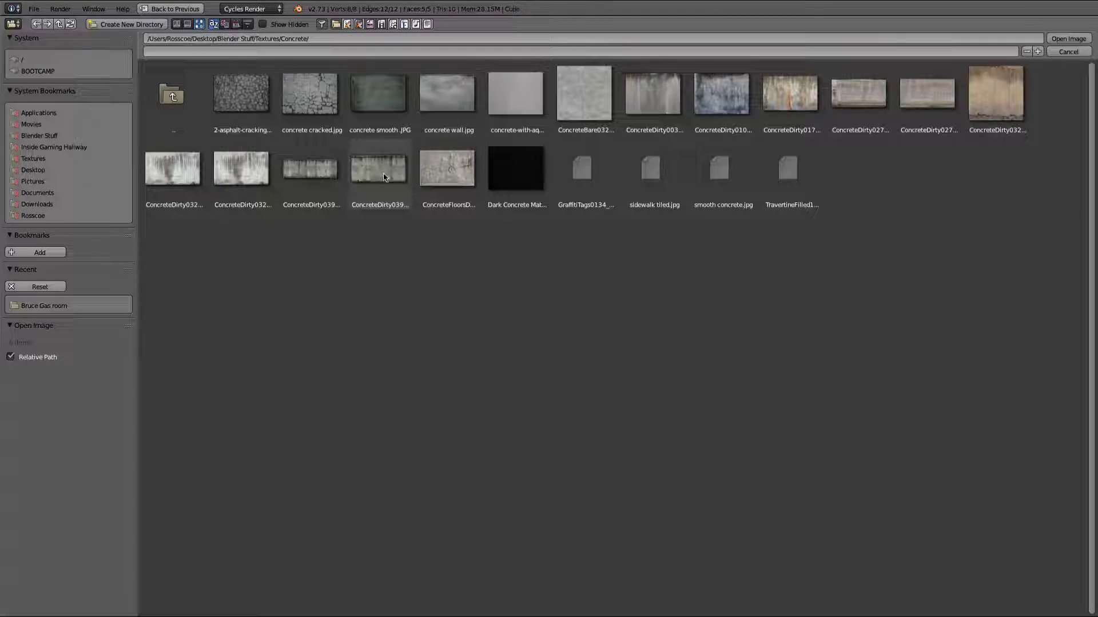
left_click(443, 92)
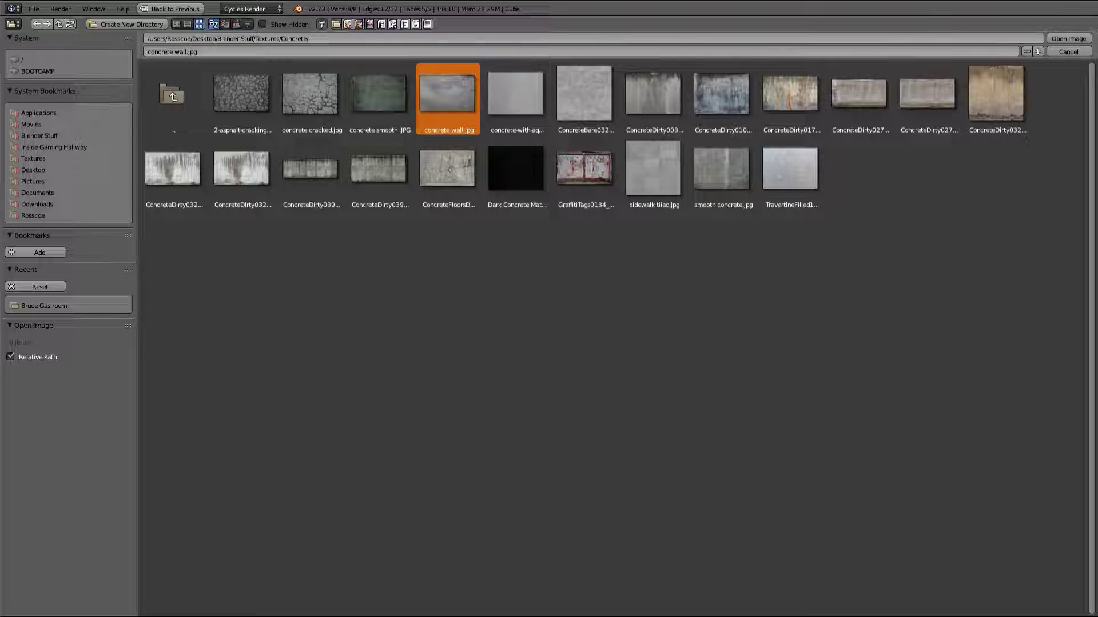
key("Return")
scroll(518, 215, "down", 5)
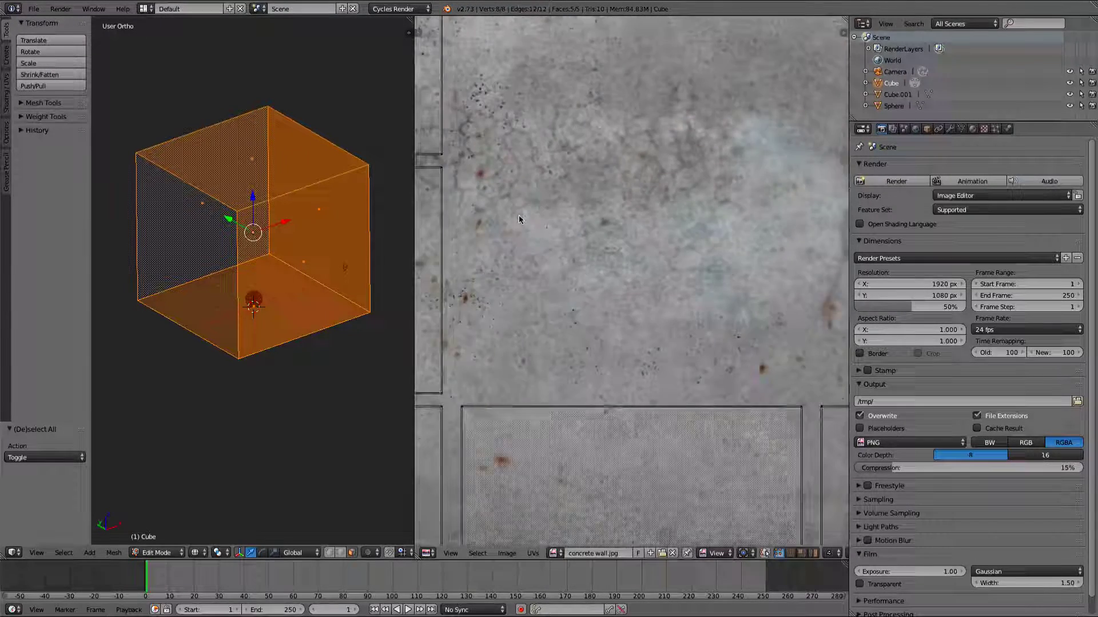
Step: Set Material.001's Color to an Image Texture using concrete wall.jpg, then switch to Object Mode
left_click(973, 129)
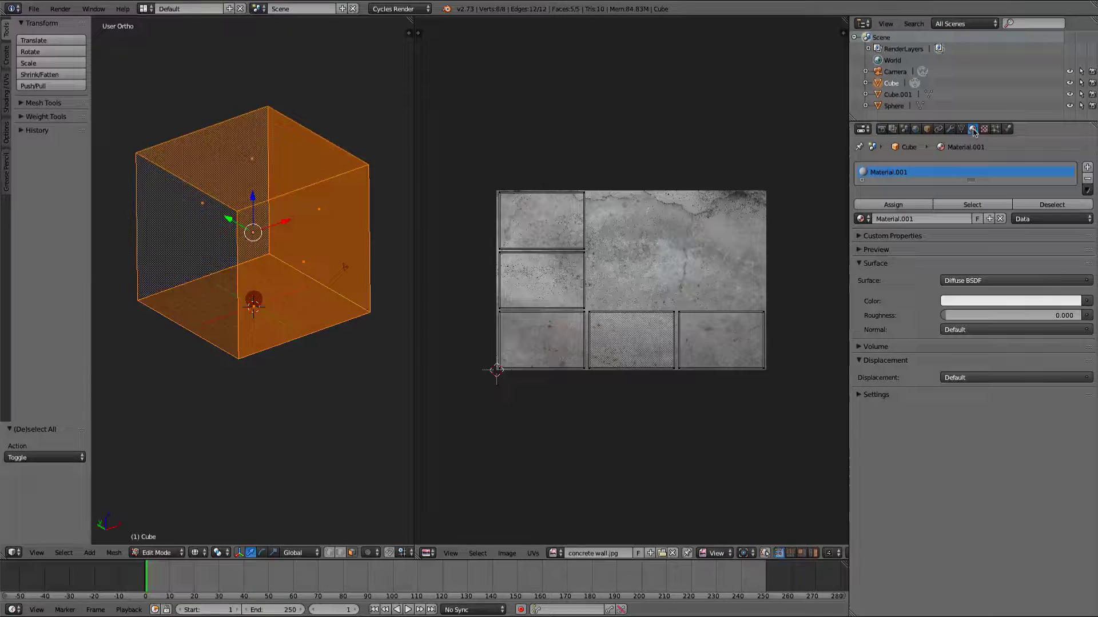
left_click(1086, 301)
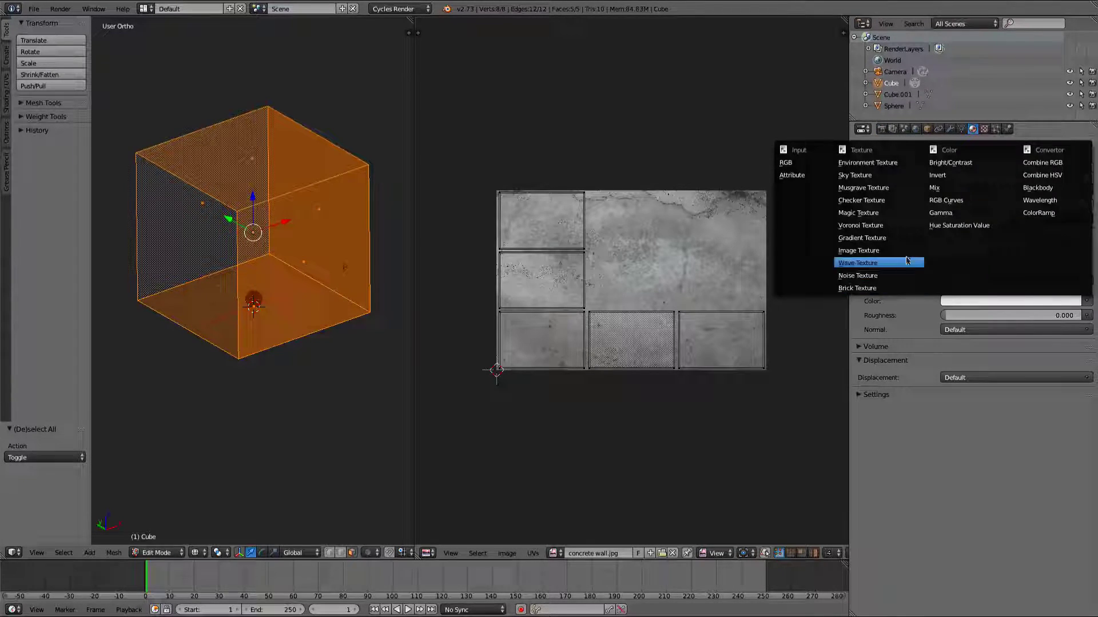
left_click(879, 261)
left_click(947, 315)
left_click(857, 332)
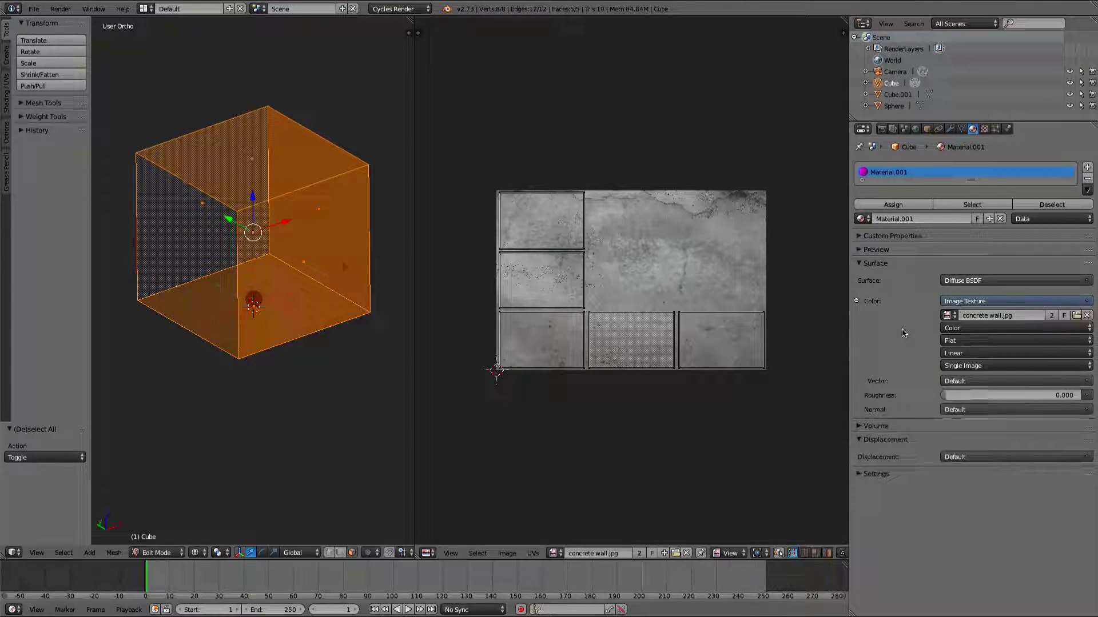
left_click(156, 552)
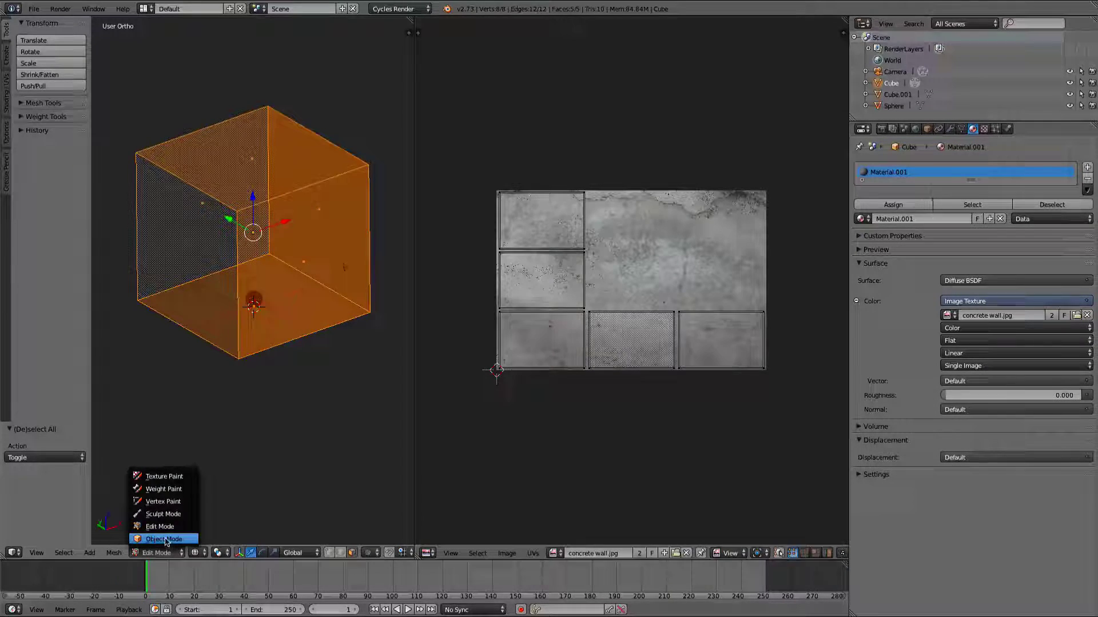
left_click(165, 539)
left_click(207, 553)
Step: Switch to Texture shading and view the concrete-textured room through the camera
left_click(228, 500)
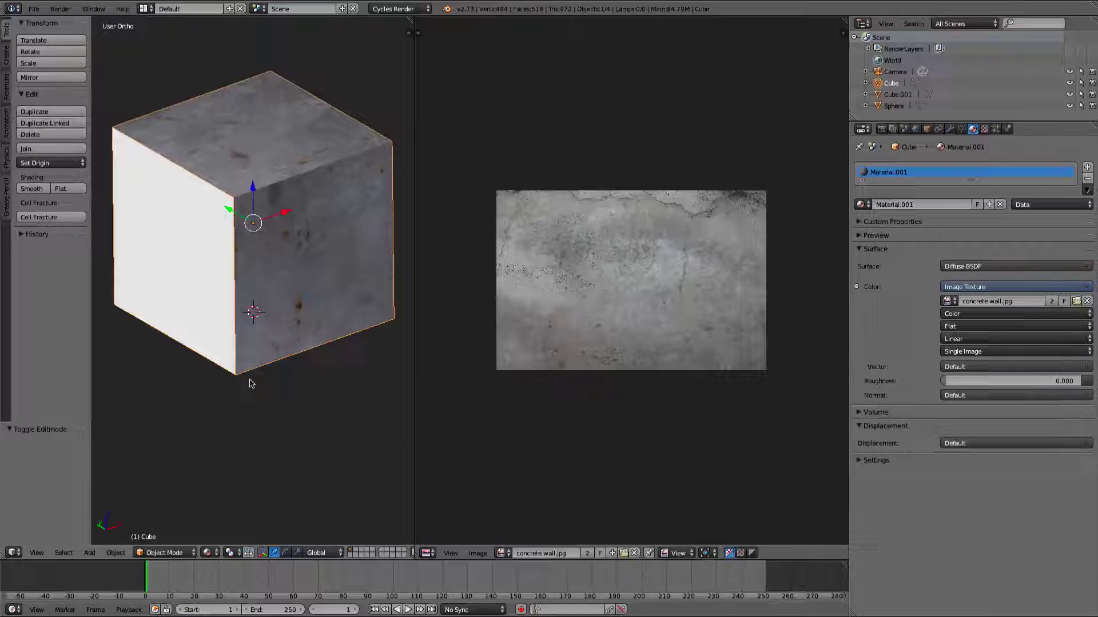
key("KP_0")
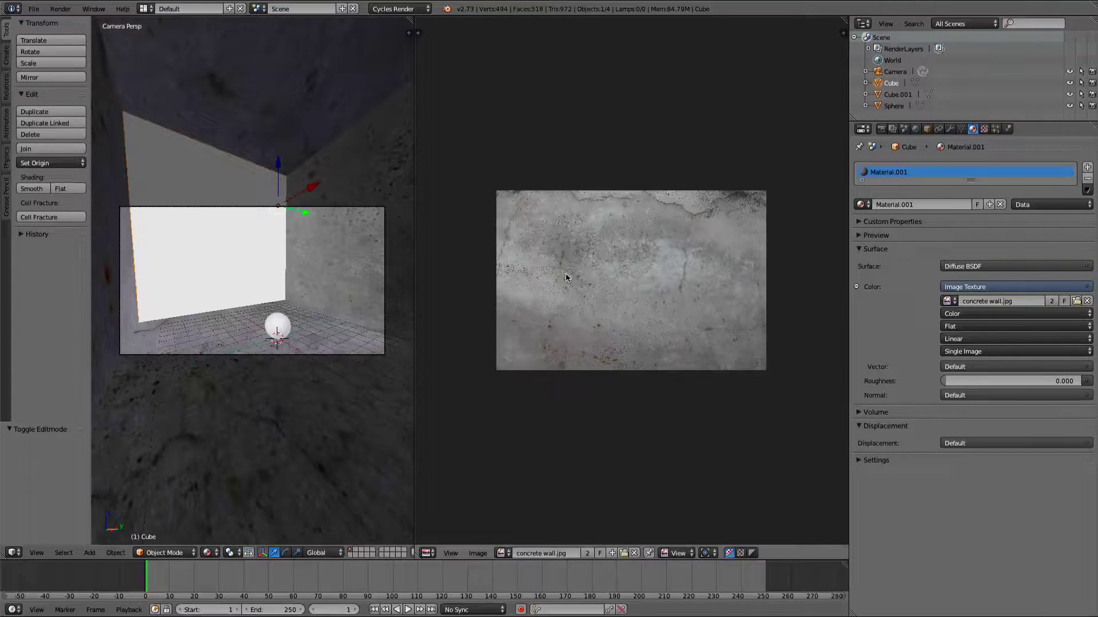
left_click(881, 128)
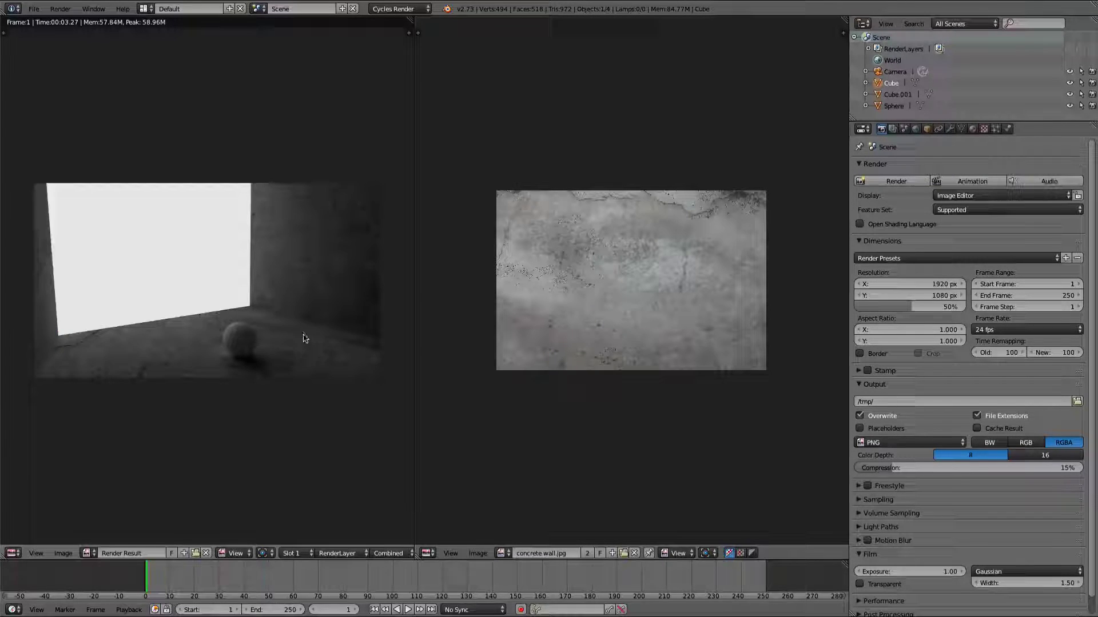
scroll(305, 343, "up", 3)
scroll(305, 343, "down", 3)
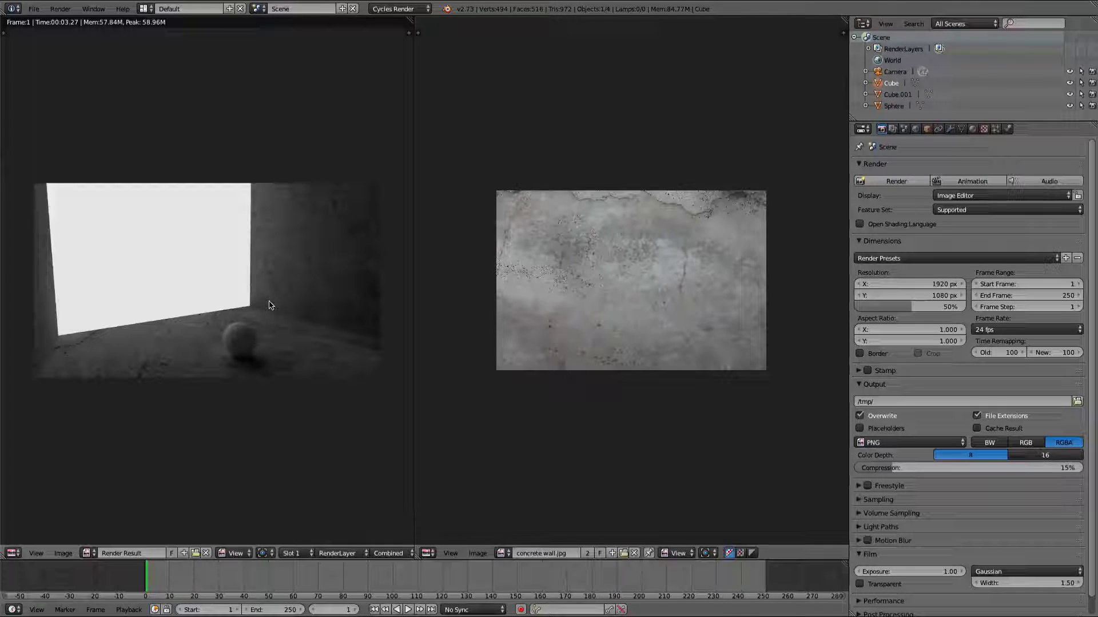
Step: Return the left area to the 3D View, enlarge the bottom timeline, and orbit out to view the cube
key("Escape")
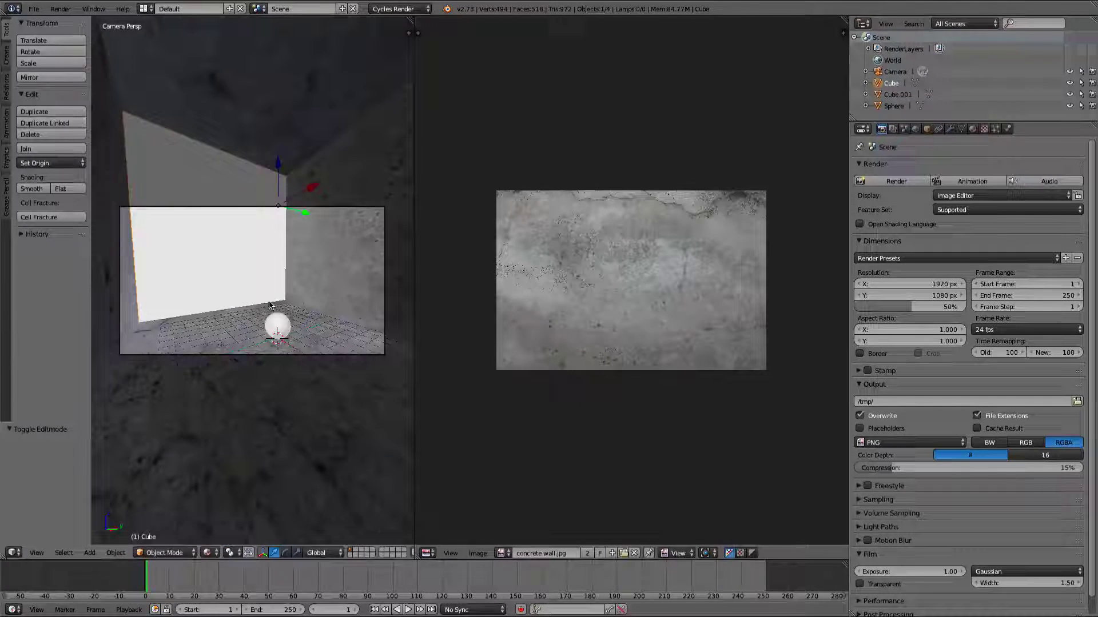
left_click_drag(348, 561, 348, 466)
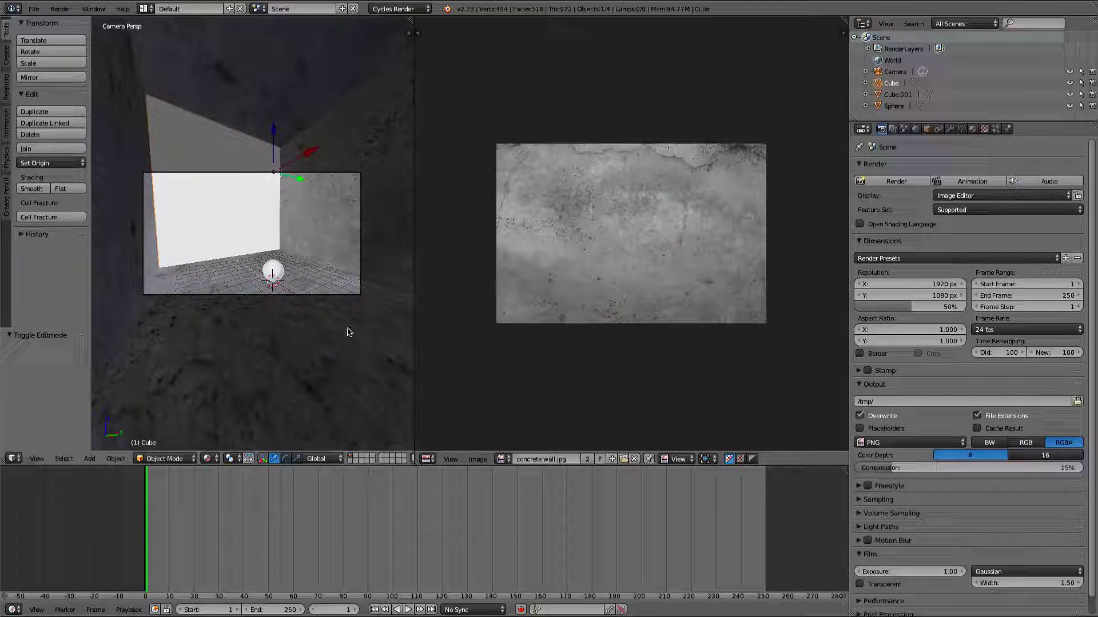
middle_click_drag(269, 224, 324, 235)
scroll(348, 258, "down", 5)
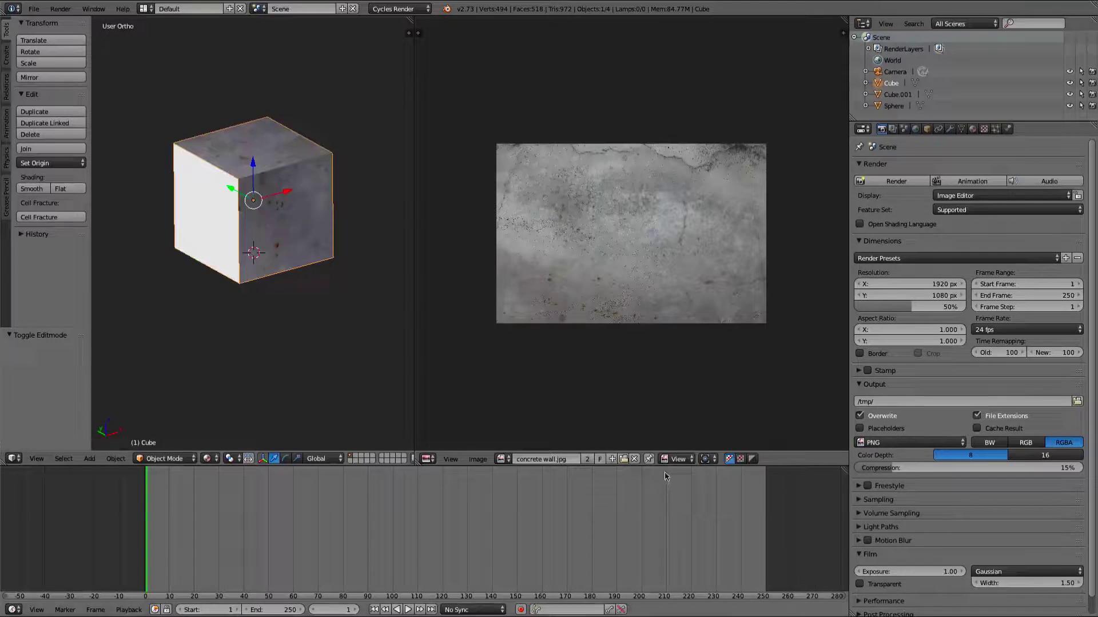
Step: Start a new blank 1024×1024 image and name it Bake
left_click(612, 459)
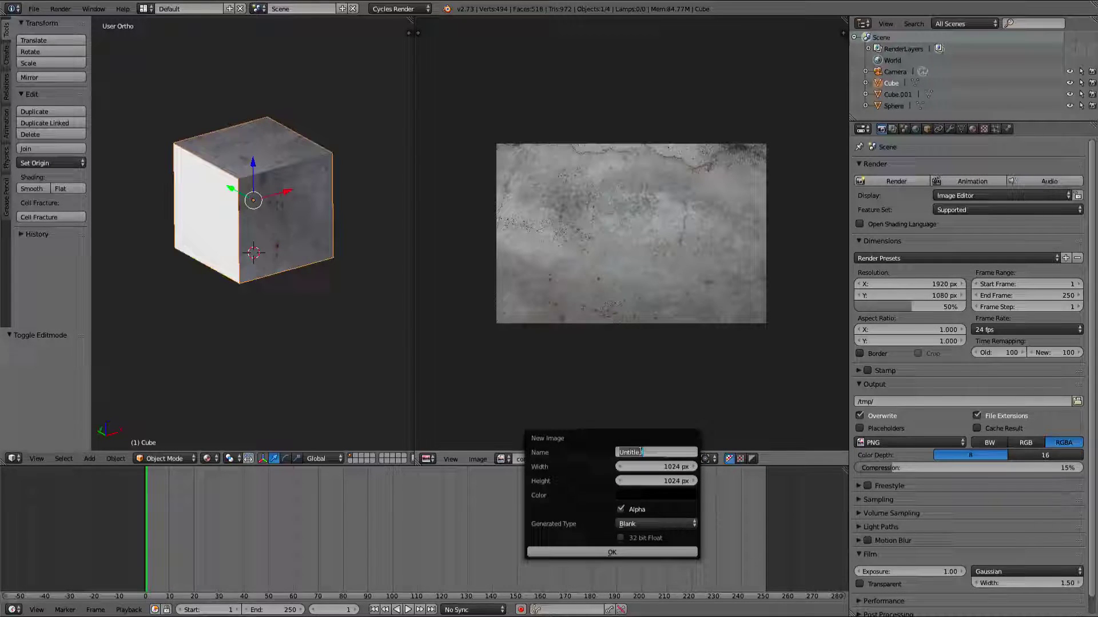
type("Bake")
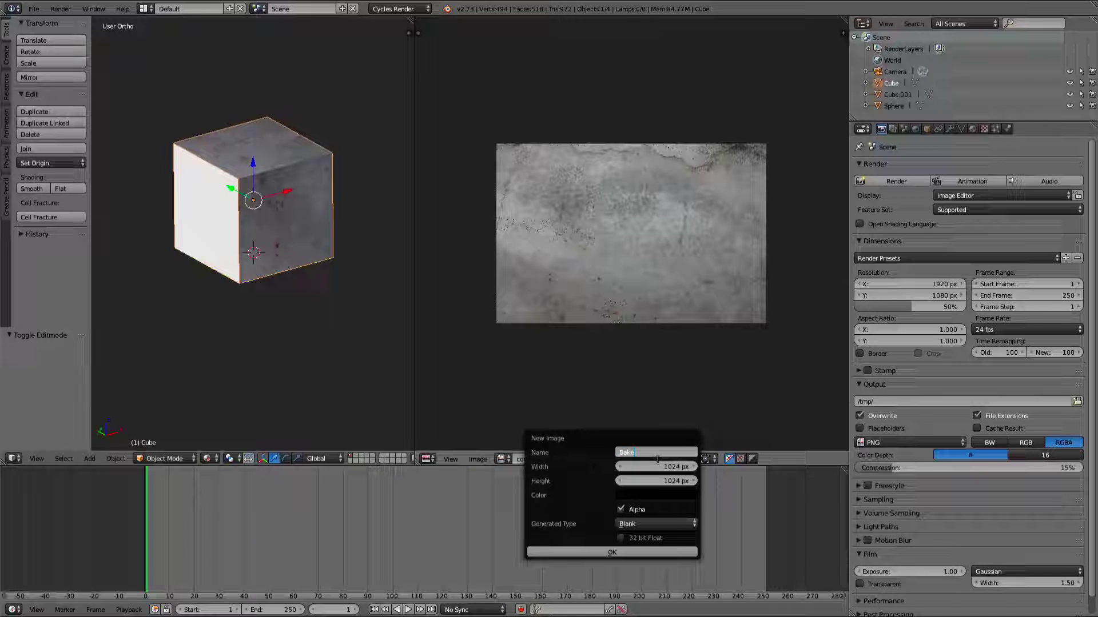
key("Return")
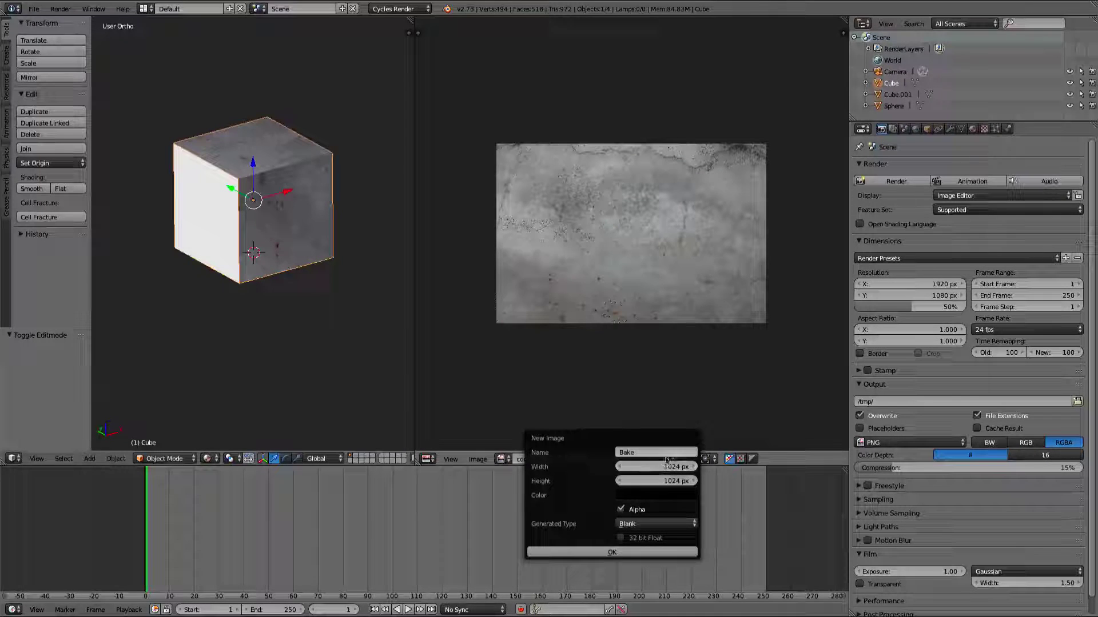
Step: Create the Bake image and turn the bottom area into a maximized Node Editor
left_click(610, 552)
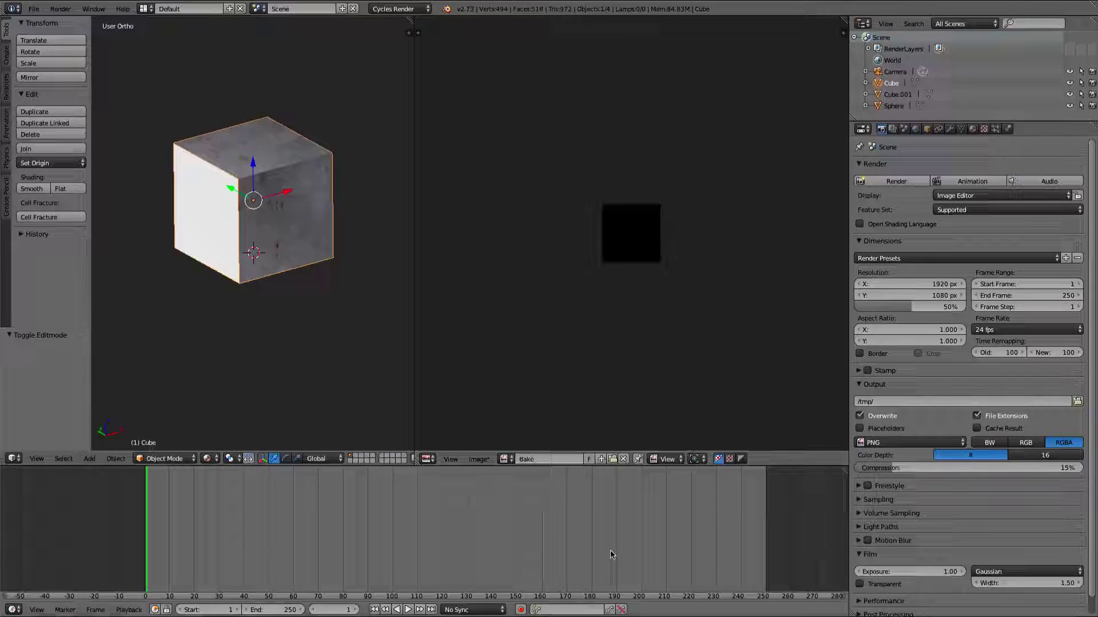
scroll(612, 312, "up", 4)
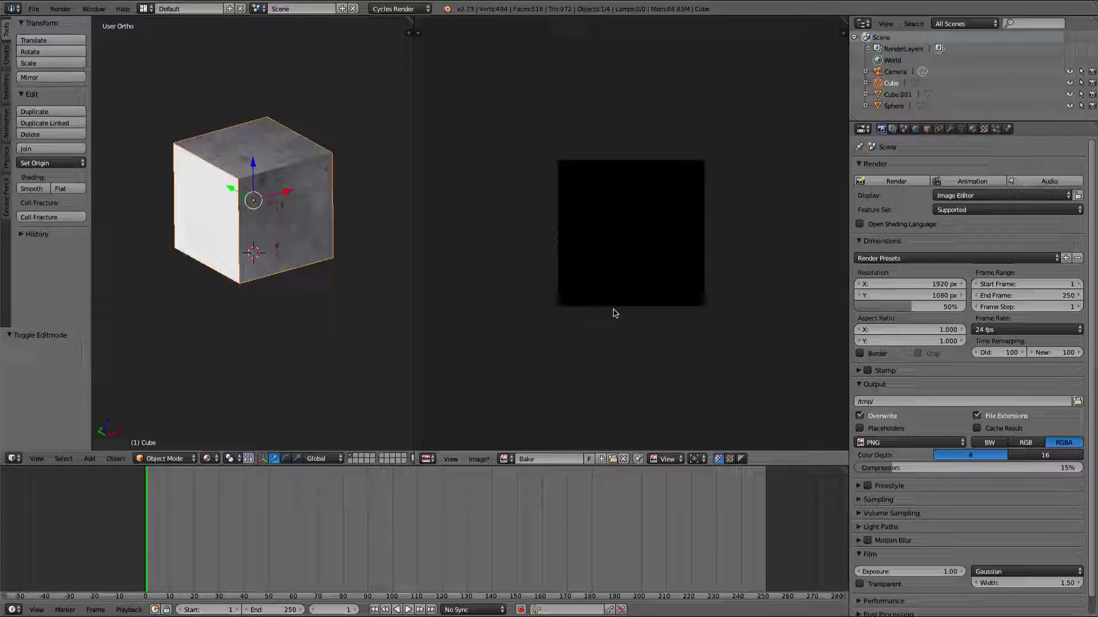
left_click(12, 610)
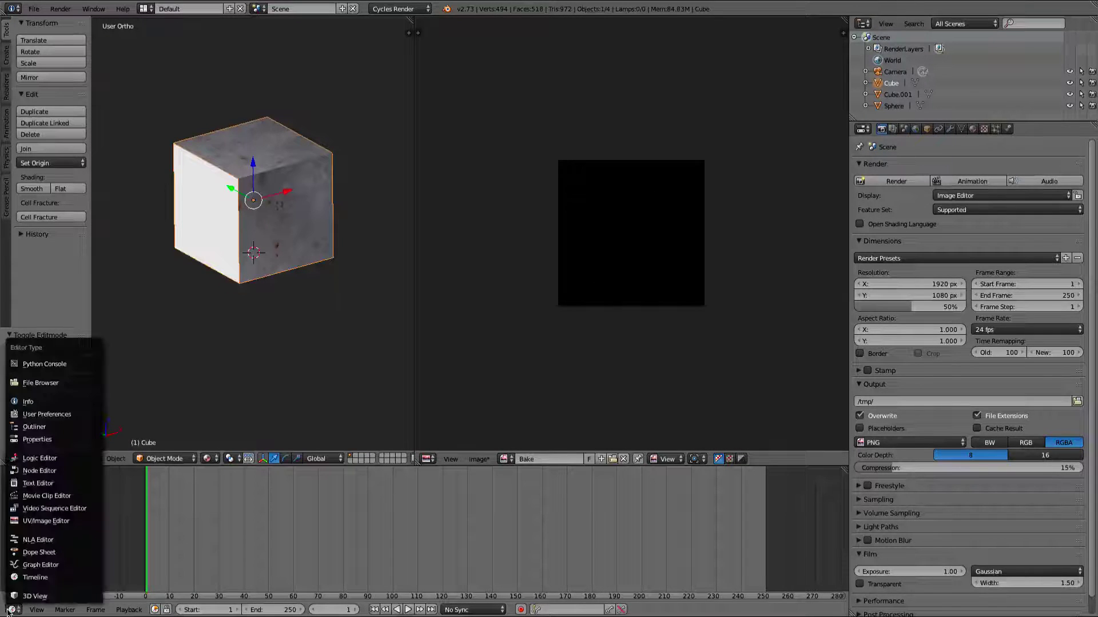
left_click(42, 466)
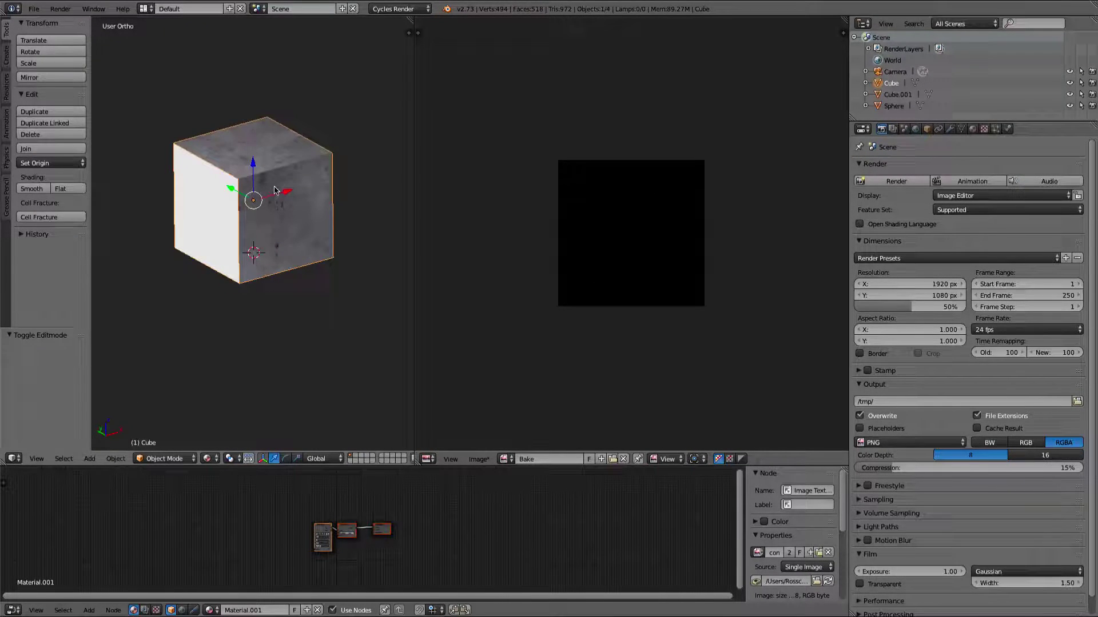
scroll(346, 516, "up", 3)
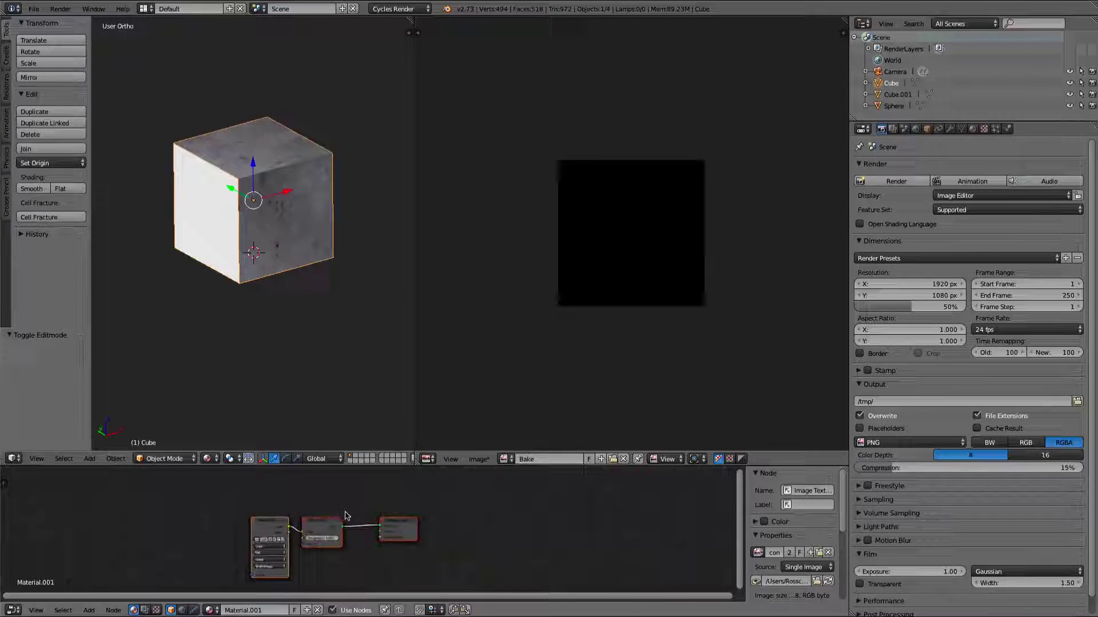
key("shift+space")
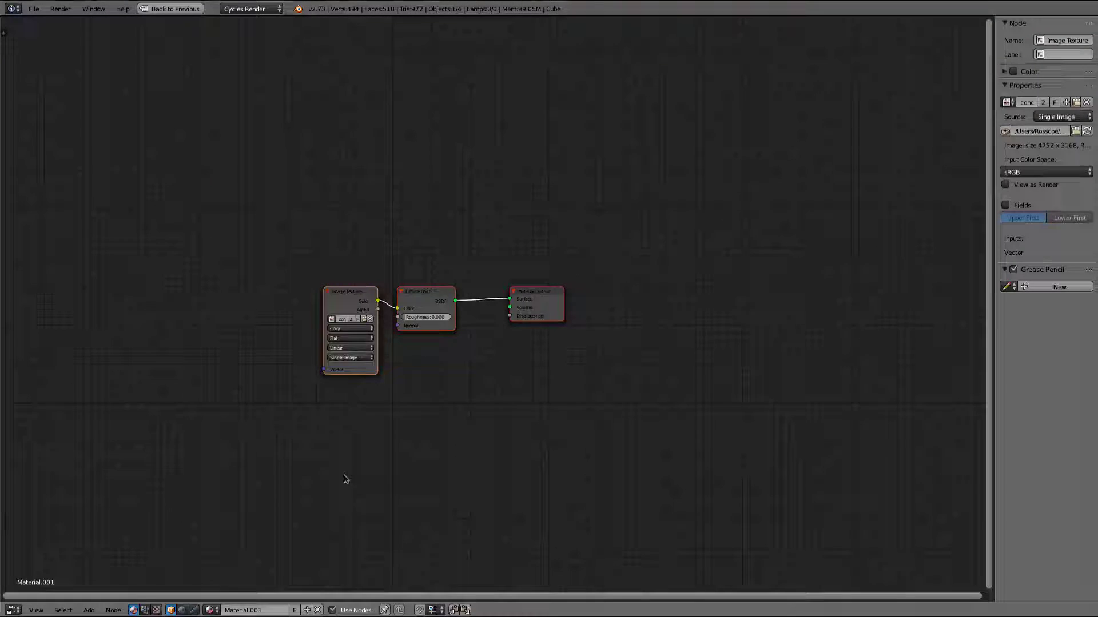
Step: Rearrange the material nodes, moving and widening the concrete wall.jpg Image Texture and spacing Diffuse BSDF and Material Output
scroll(380, 358, "up", 4)
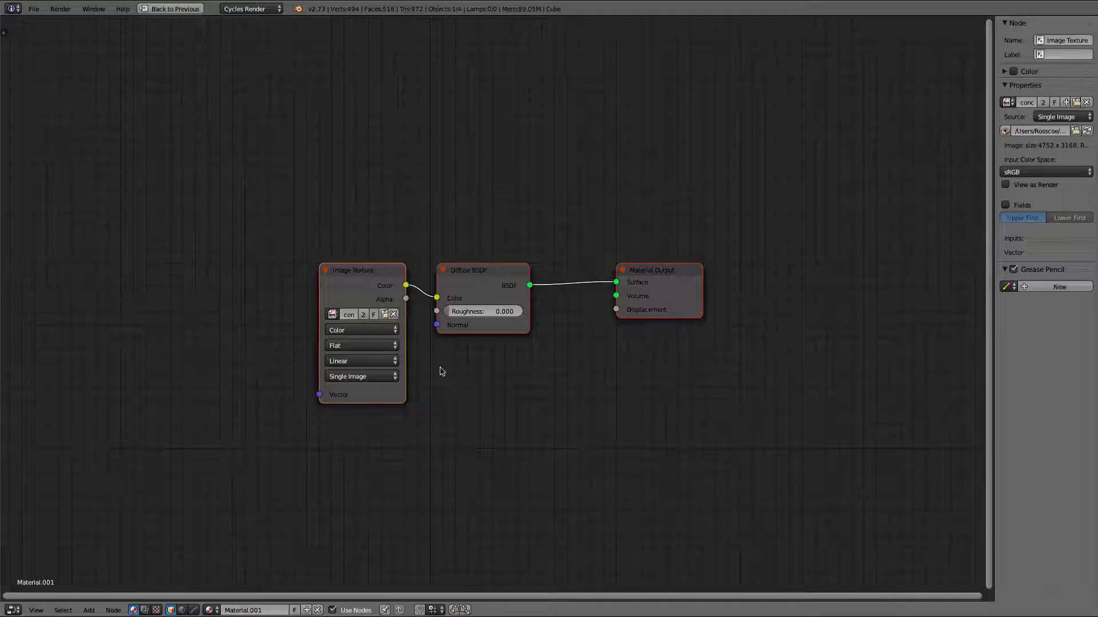
middle_click_drag(440, 368, 414, 380)
left_click_drag(320, 282, 224, 273)
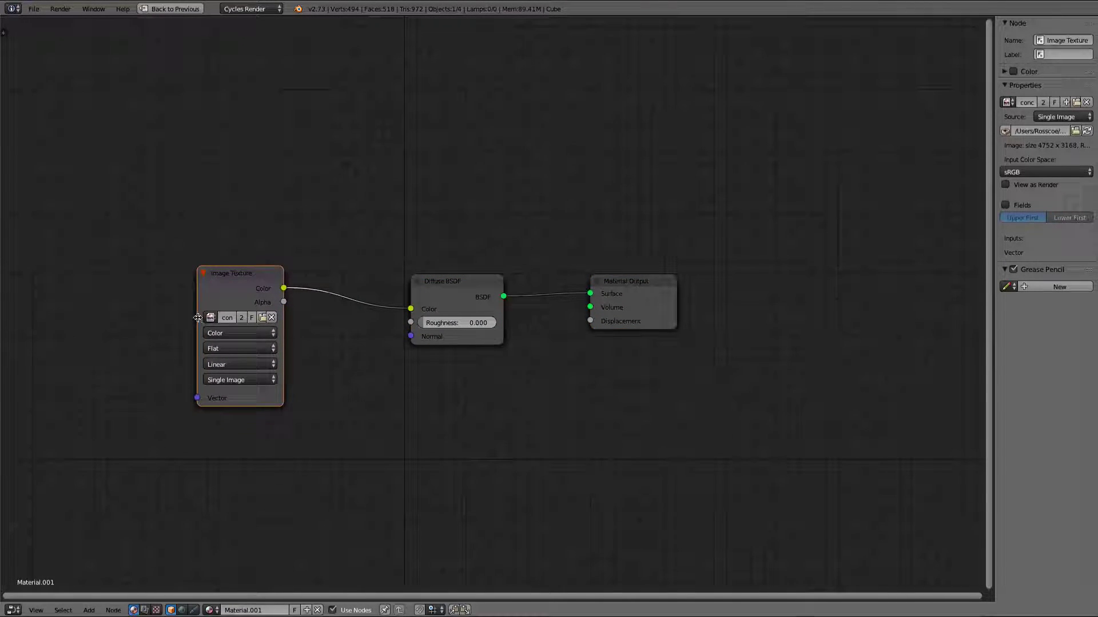
left_click_drag(197, 317, 86, 320)
scroll(446, 342, "down", 1)
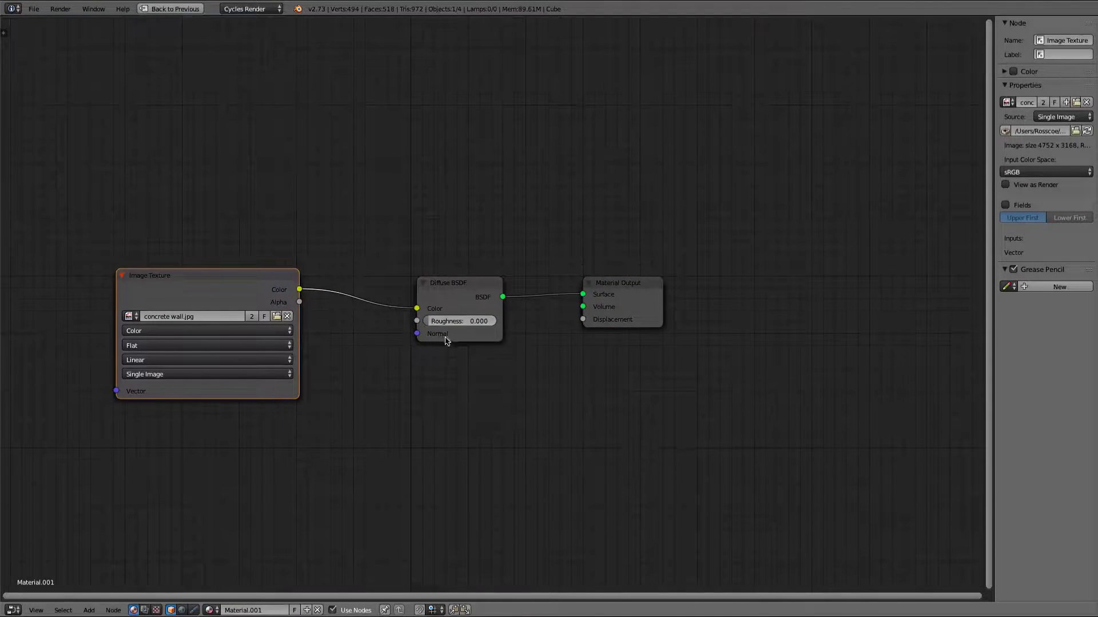
left_click(454, 294)
left_click_drag(453, 294, 441, 291)
left_click(629, 296)
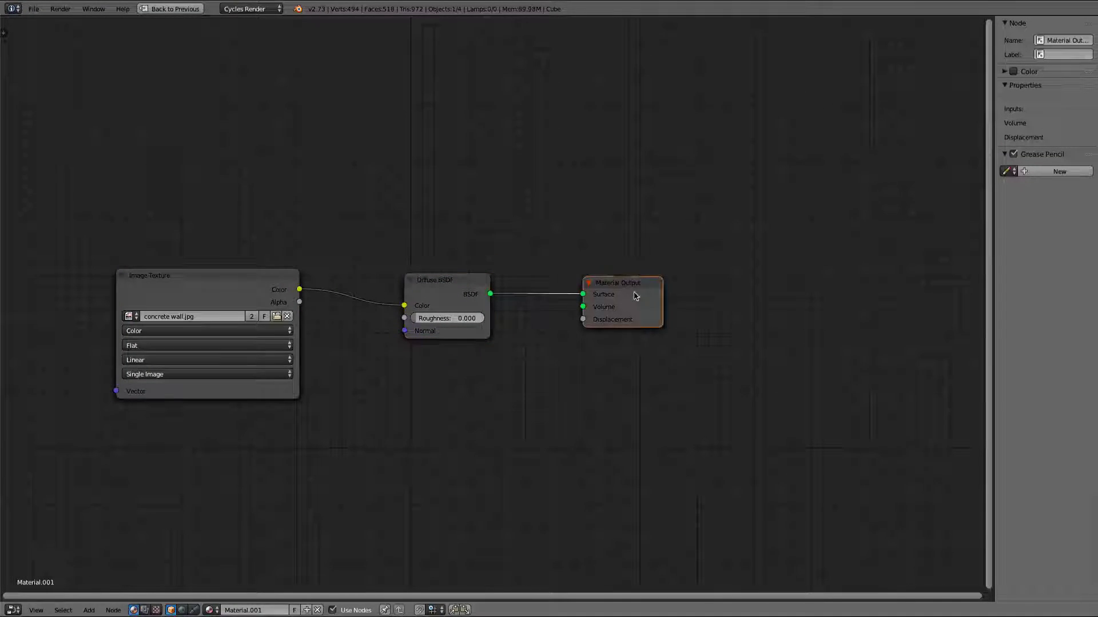
left_click_drag(629, 297, 647, 303)
scroll(506, 339, "down", 1)
middle_click_drag(236, 283, 281, 339)
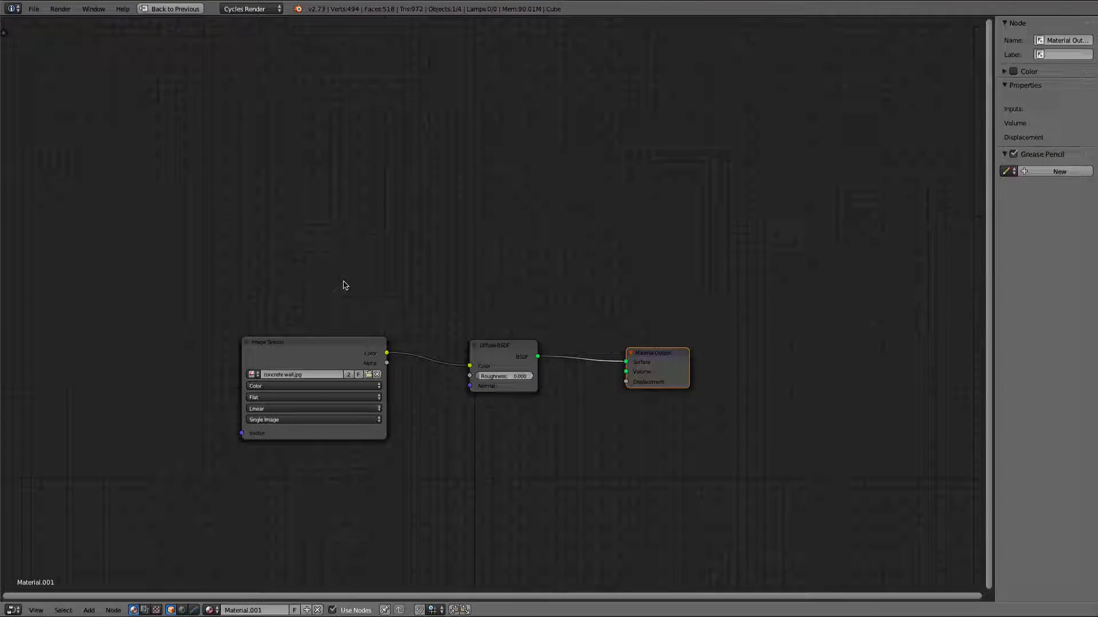
Step: Add an unconnected Image Texture node holding the Bake image above the others and position it
key("shift+a")
mouse_move(229, 296)
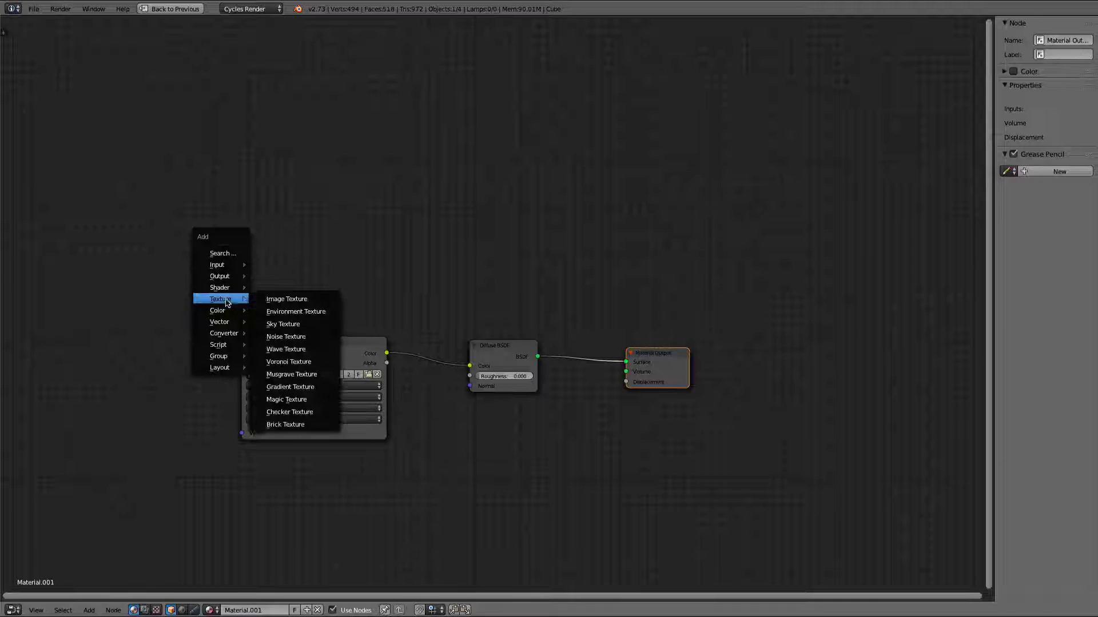
left_click(281, 297)
left_click(255, 161)
left_click(266, 189)
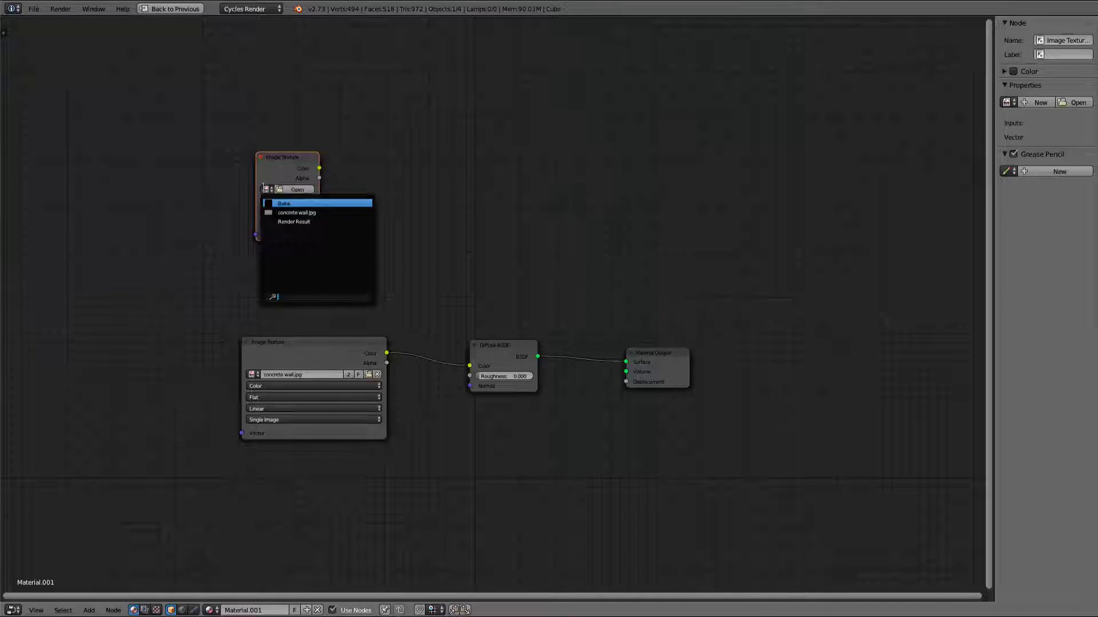
left_click(297, 208)
left_click_drag(316, 253, 341, 296)
mouse_move(275, 159)
left_mouse_down()
mouse_move(313, 169)
mouse_move(277, 149)
mouse_move(260, 159)
left_mouse_up()
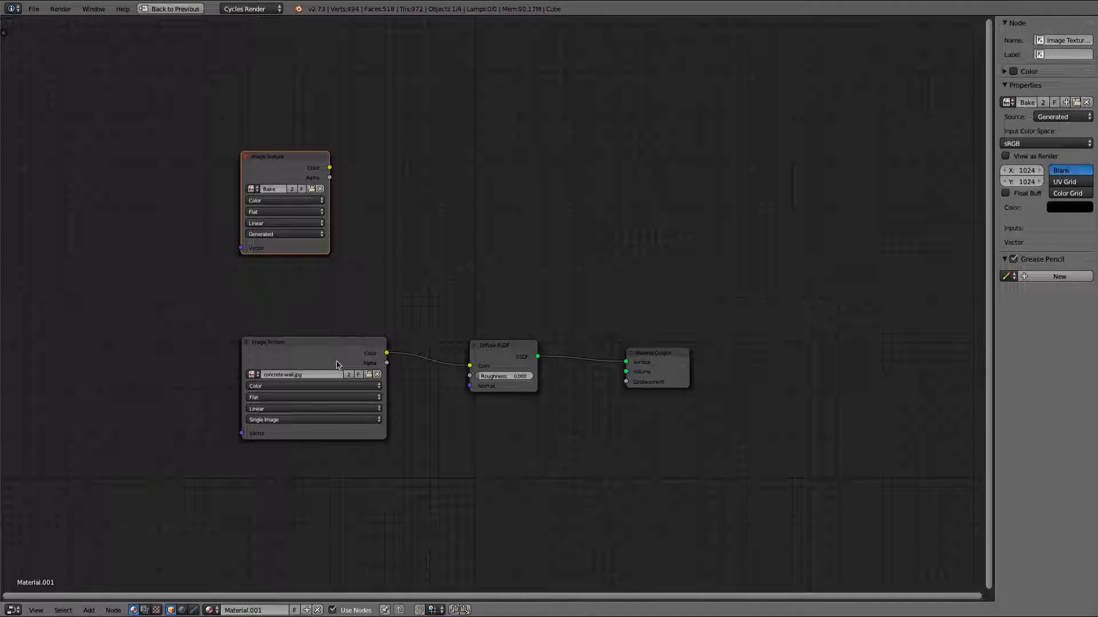
left_click_drag(642, 361, 634, 352)
mouse_move(271, 175)
left_mouse_down()
mouse_move(291, 183)
mouse_move(280, 185)
left_mouse_up()
Step: Restore the multi-editor layout, enlarge the node editor and scroll Properties to the Bake panel
key("ctrl+Up")
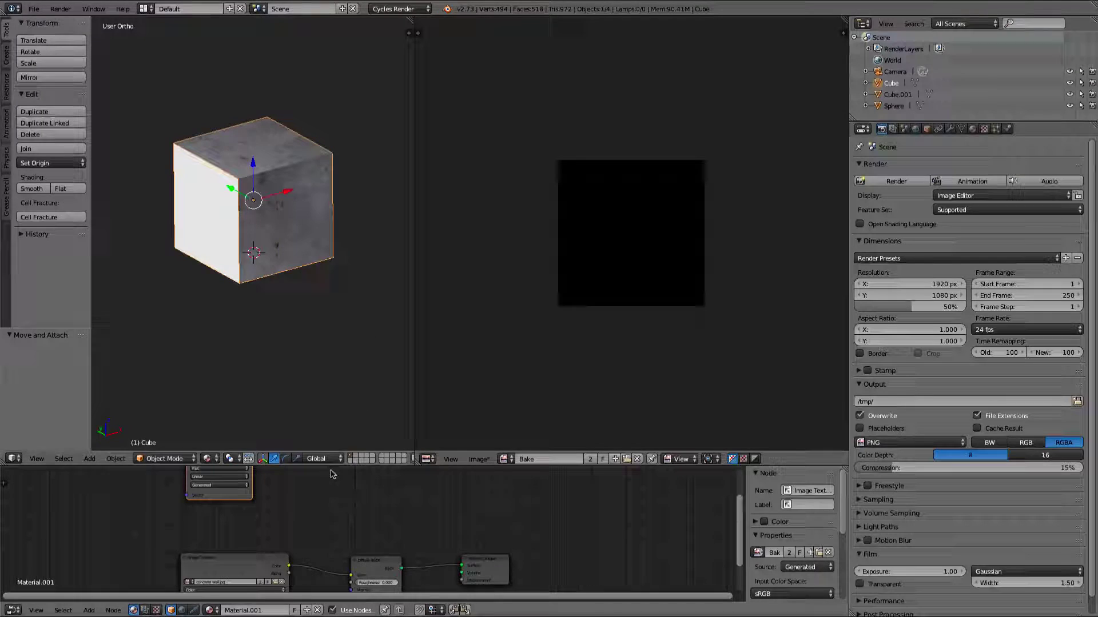
left_click_drag(340, 459, 344, 370)
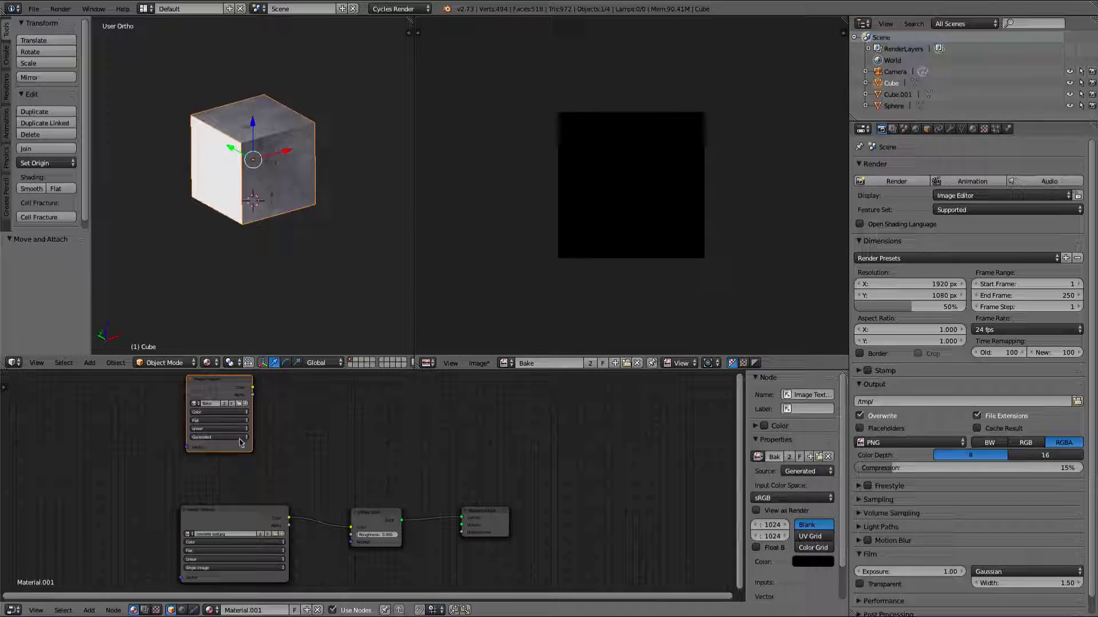
scroll(935, 536, "down", 3)
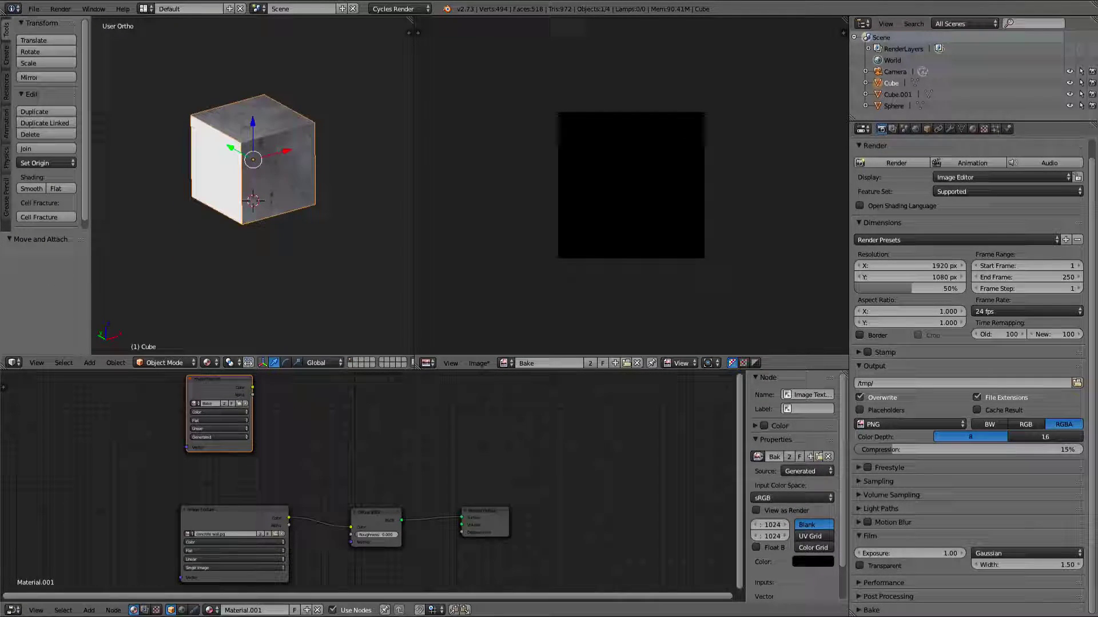
scroll(935, 536, "down", 2)
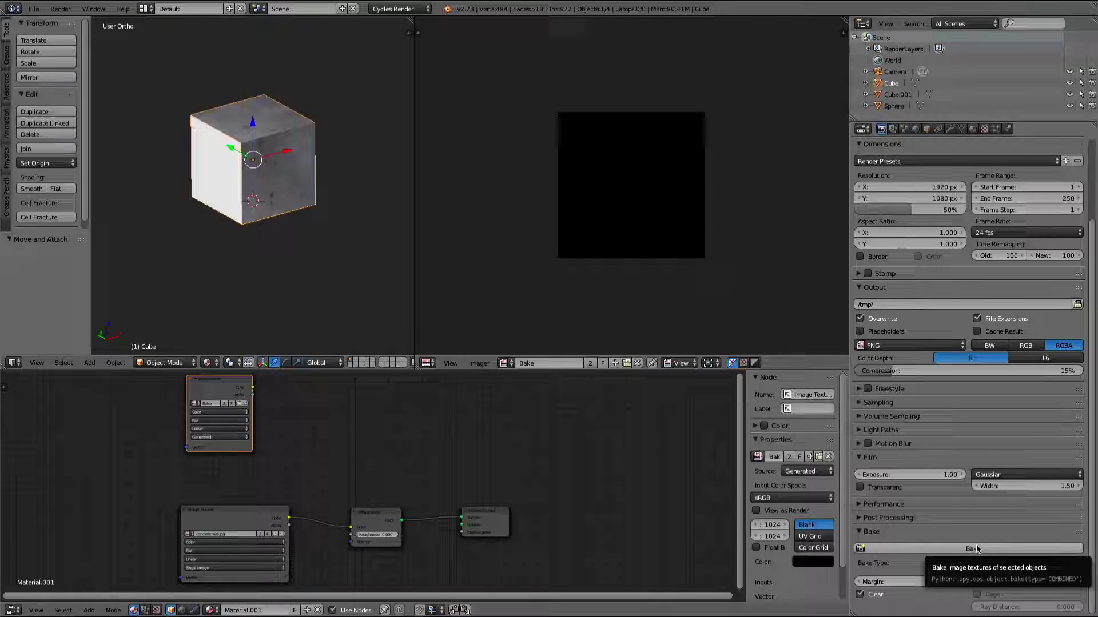
scroll(543, 303, "up", 1)
scroll(247, 176, "up", 6)
scroll(287, 215, "down", 6)
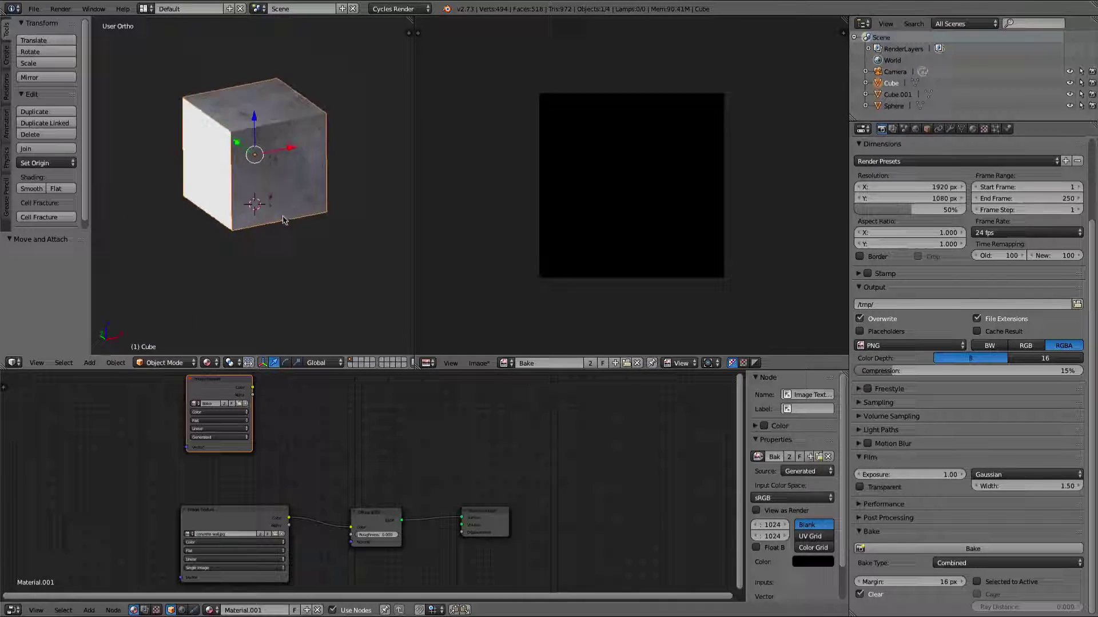
Step: Flip the room cube's normals in Edit Mode, then return to Object Mode
key("KP_5")
key("Tab")
middle_click_drag(286, 188, 257, 171)
key("space")
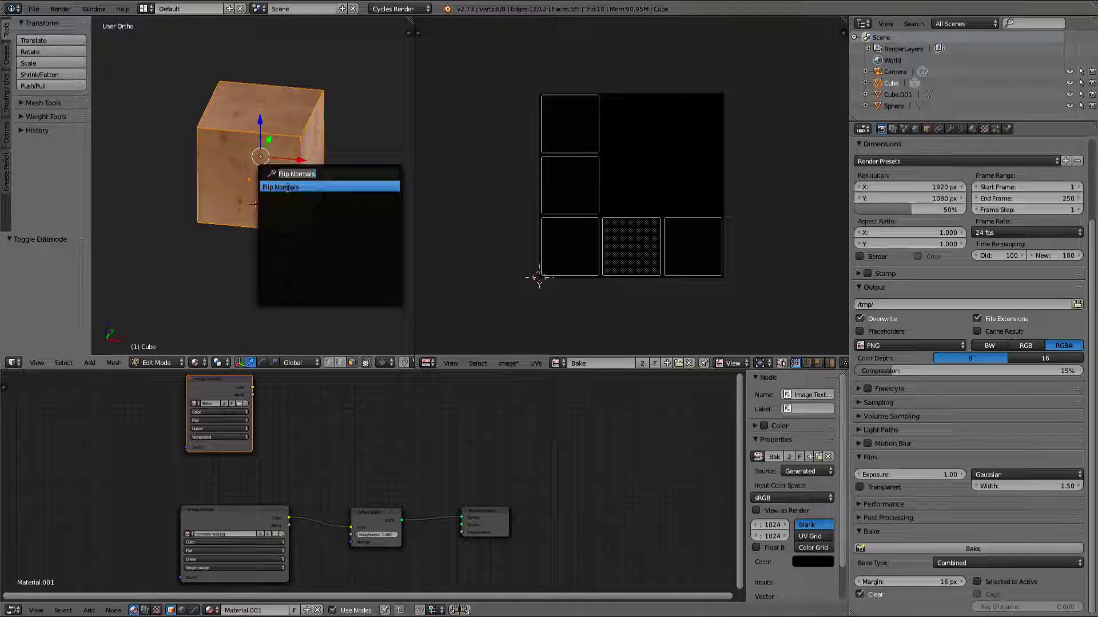
key("Return")
left_click(173, 364)
left_click(170, 350)
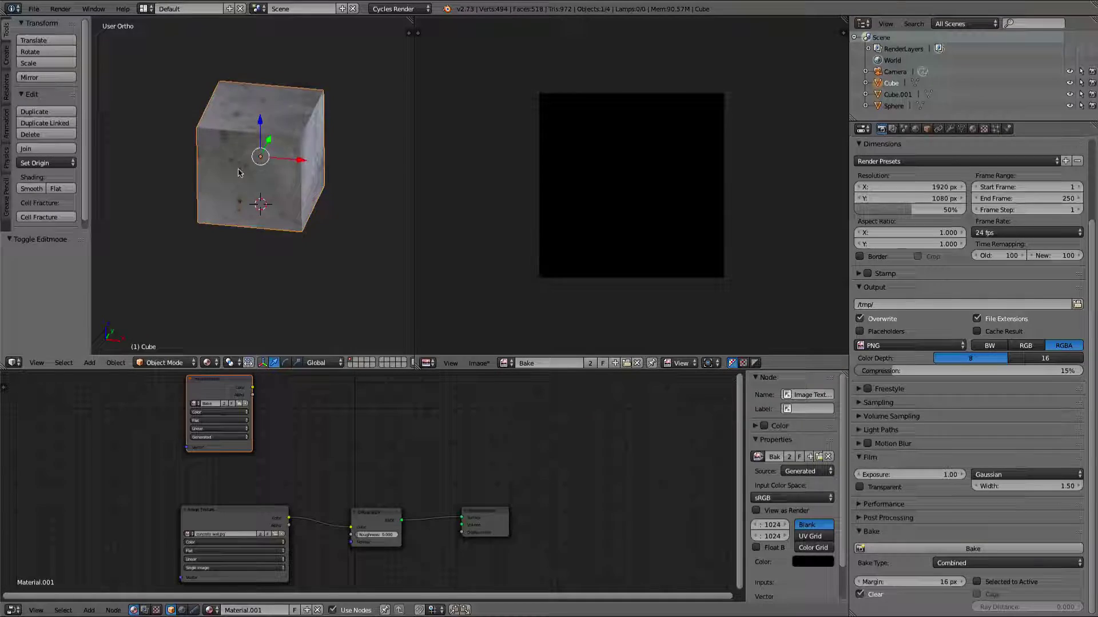
middle_click_drag(240, 166, 303, 171)
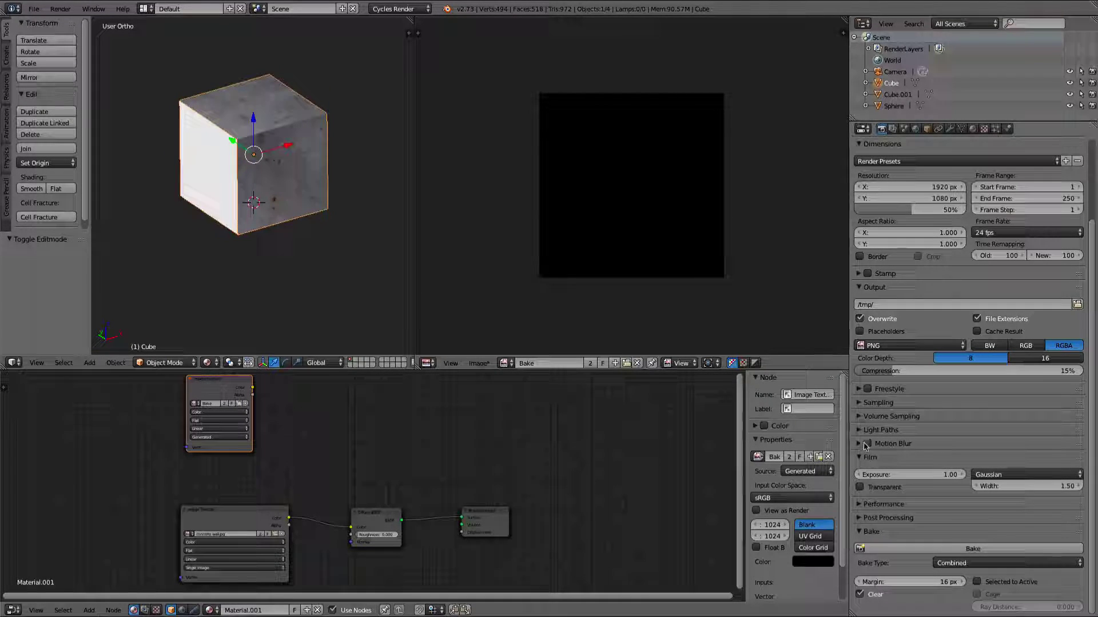
Step: Bake the cube's concrete material into the Bake image and inspect the baked tiles
left_click(859, 405)
left_click(860, 404)
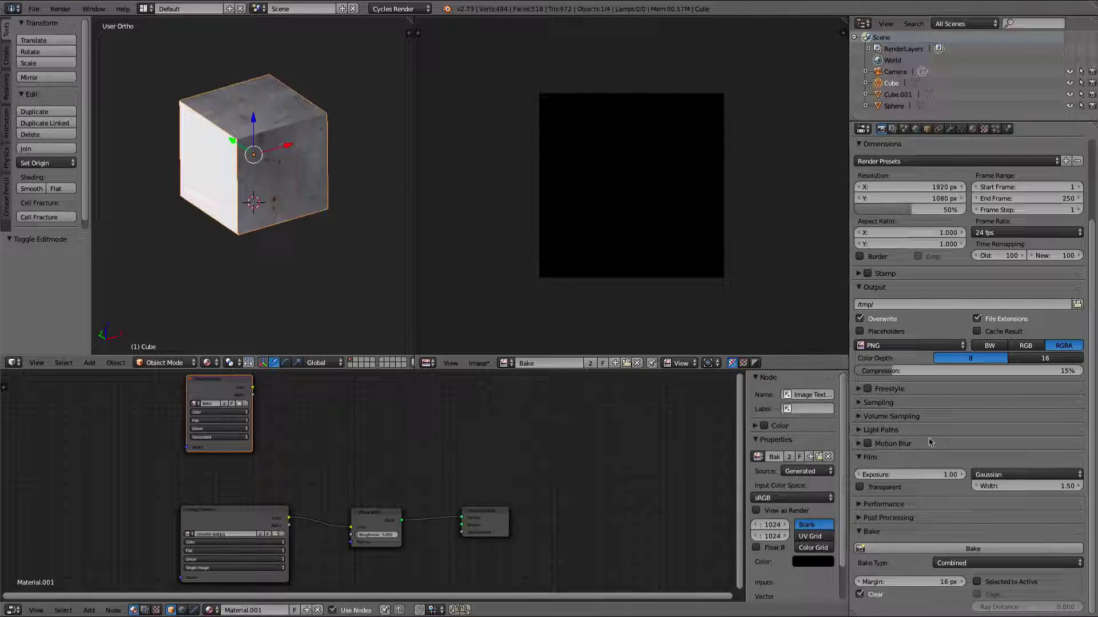
left_click(946, 550)
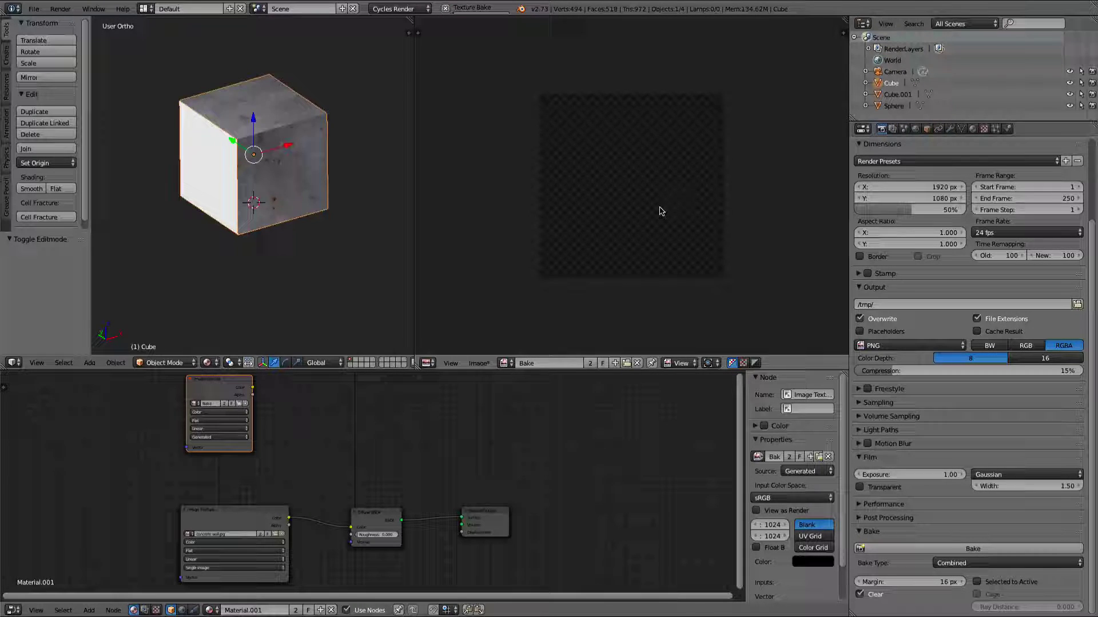
scroll(645, 241, "up", 4)
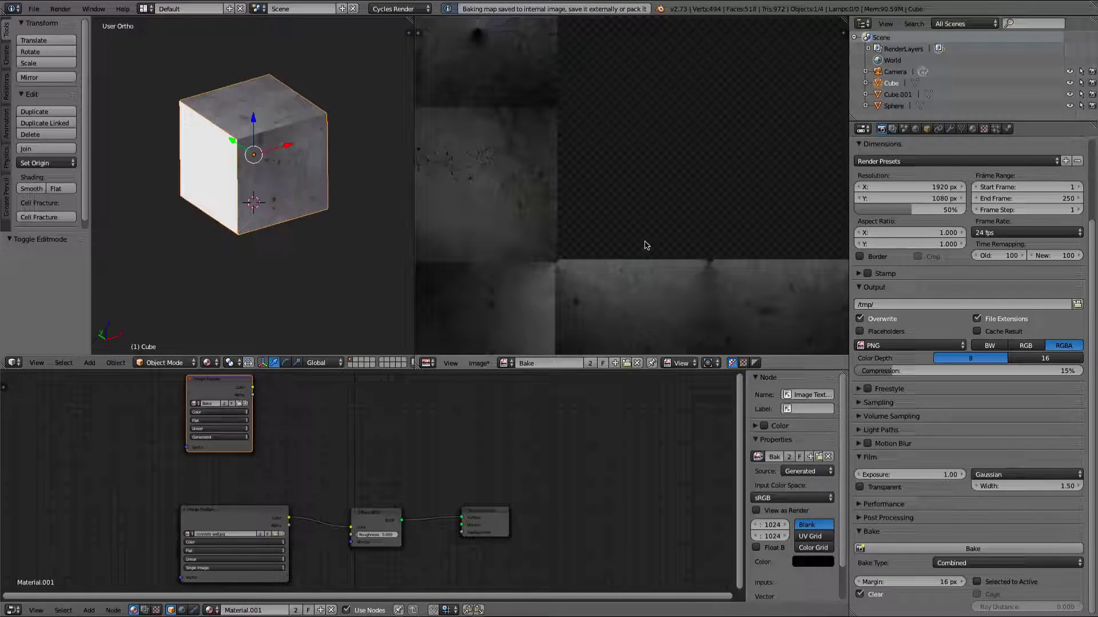
scroll(644, 242, "down", 2)
middle_click_drag(644, 263, 638, 238)
scroll(638, 237, "up", 6)
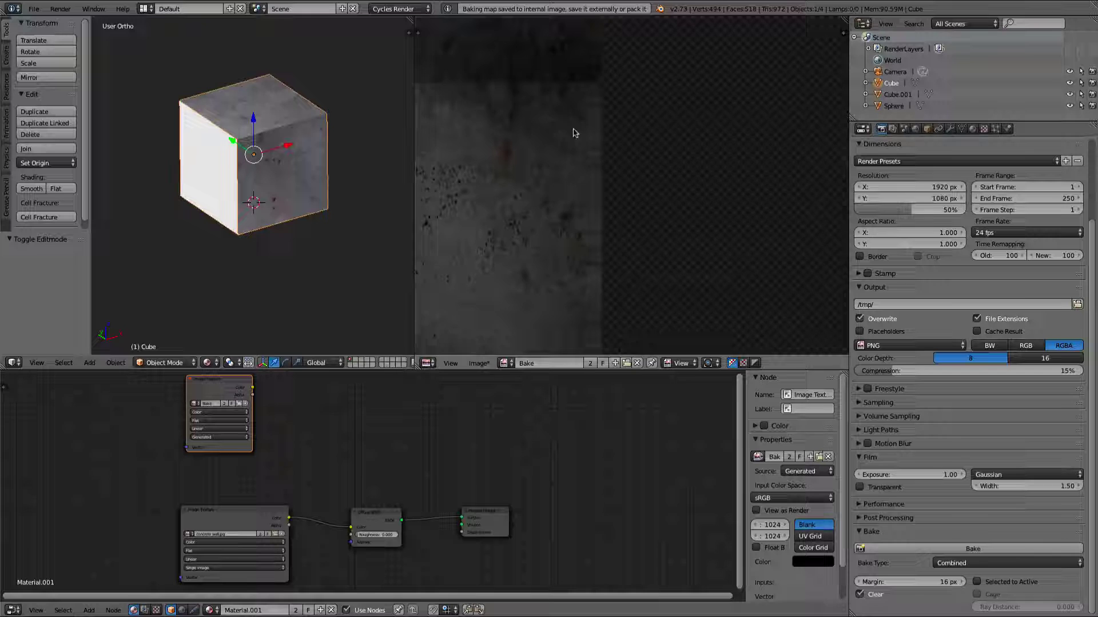
scroll(640, 186, "down", 2)
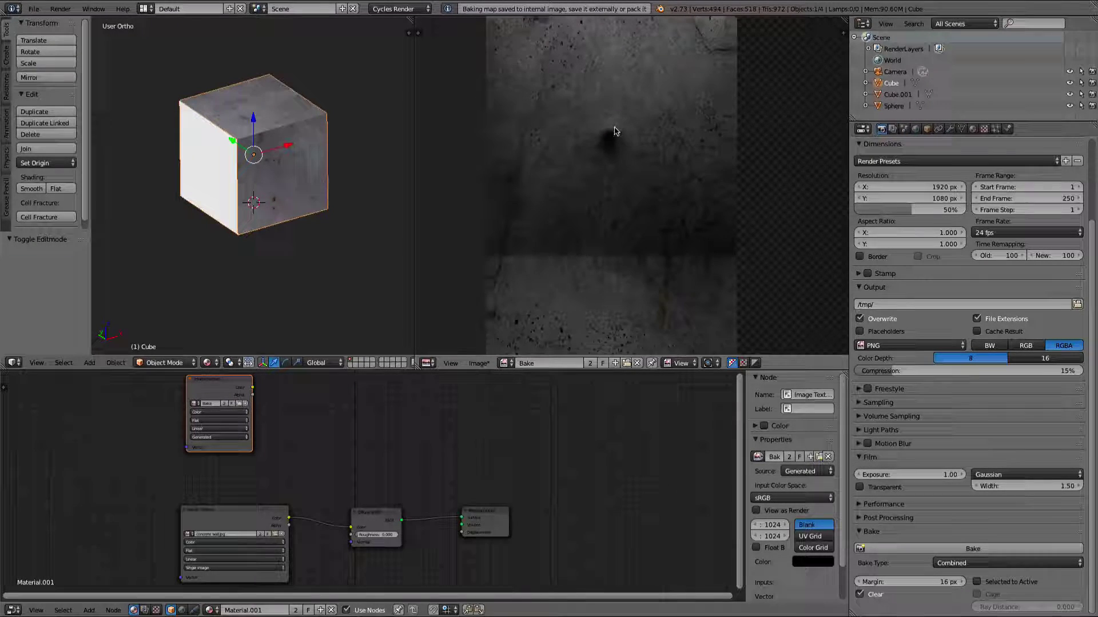
scroll(643, 195, "down", 4)
middle_click_drag(670, 285, 620, 208)
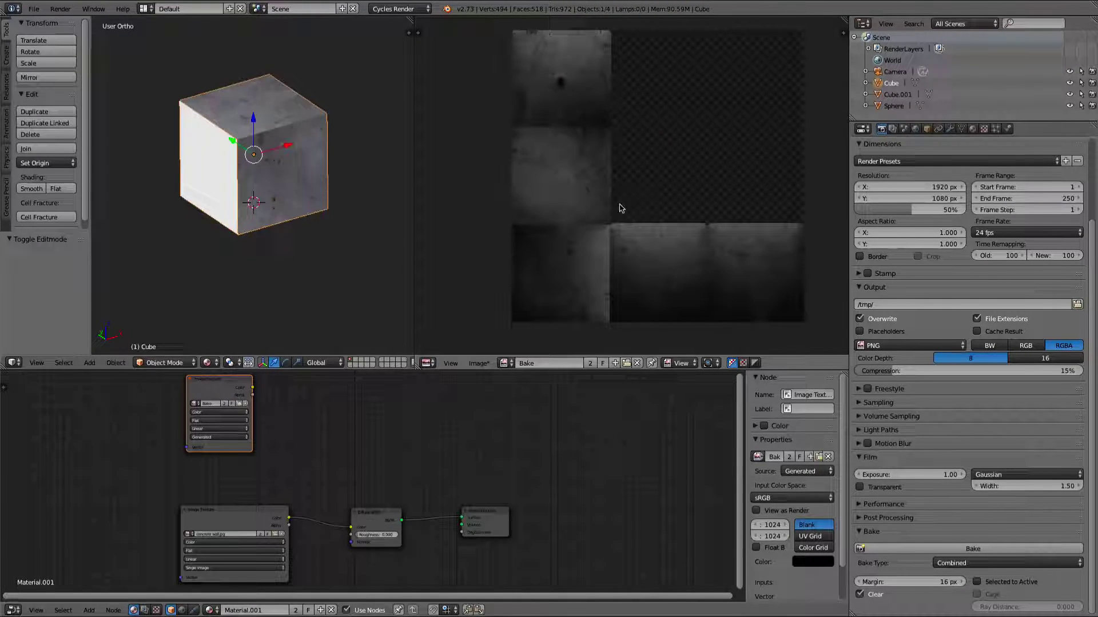
scroll(632, 208, "up", 2)
scroll(629, 181, "down", 3)
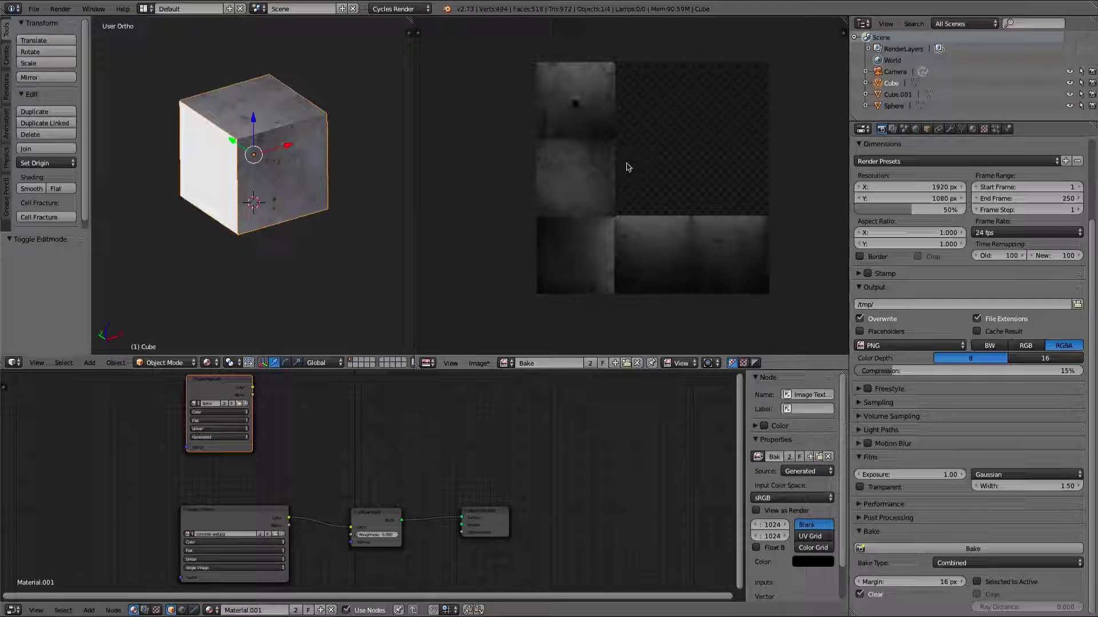
Step: Raise render samples to 200 and rebake the texture
left_click(877, 402)
left_click(1040, 460)
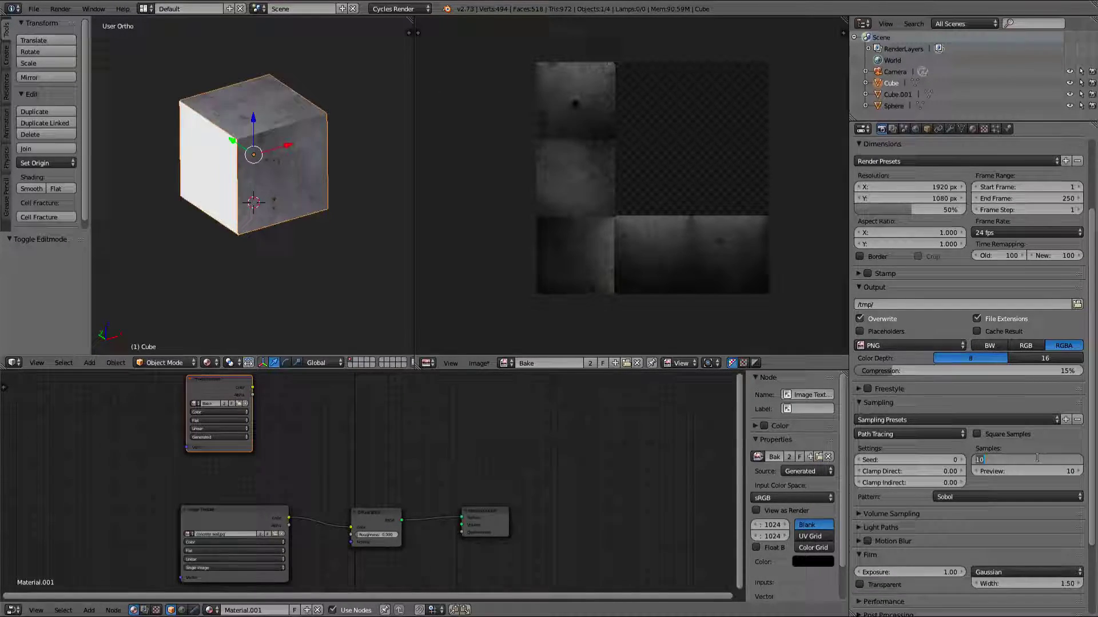
type("200")
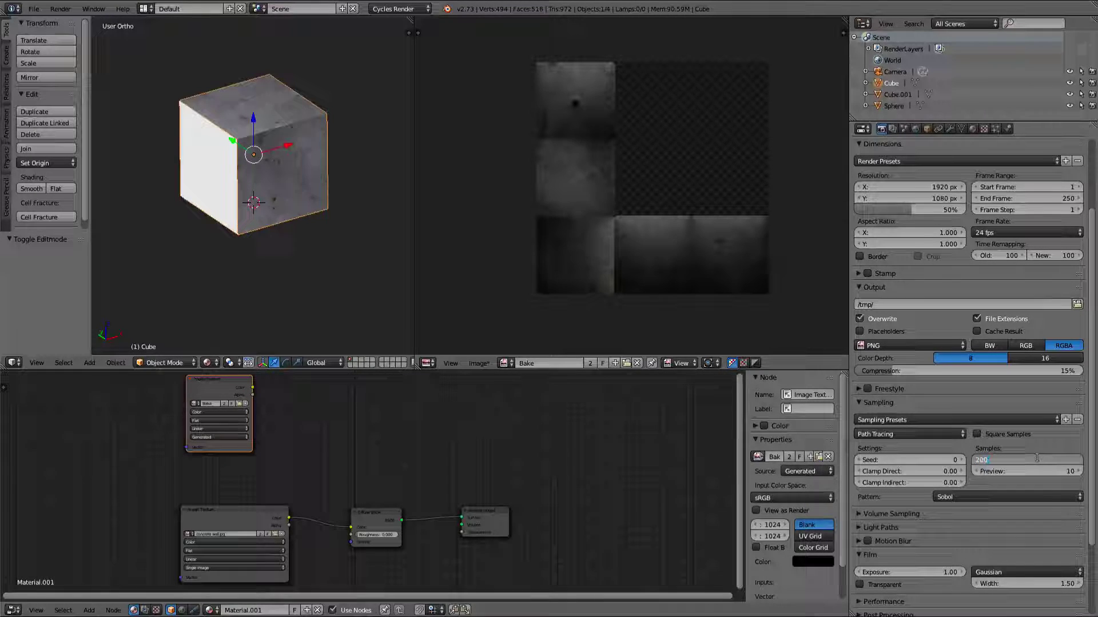
key("Return")
left_click(885, 403)
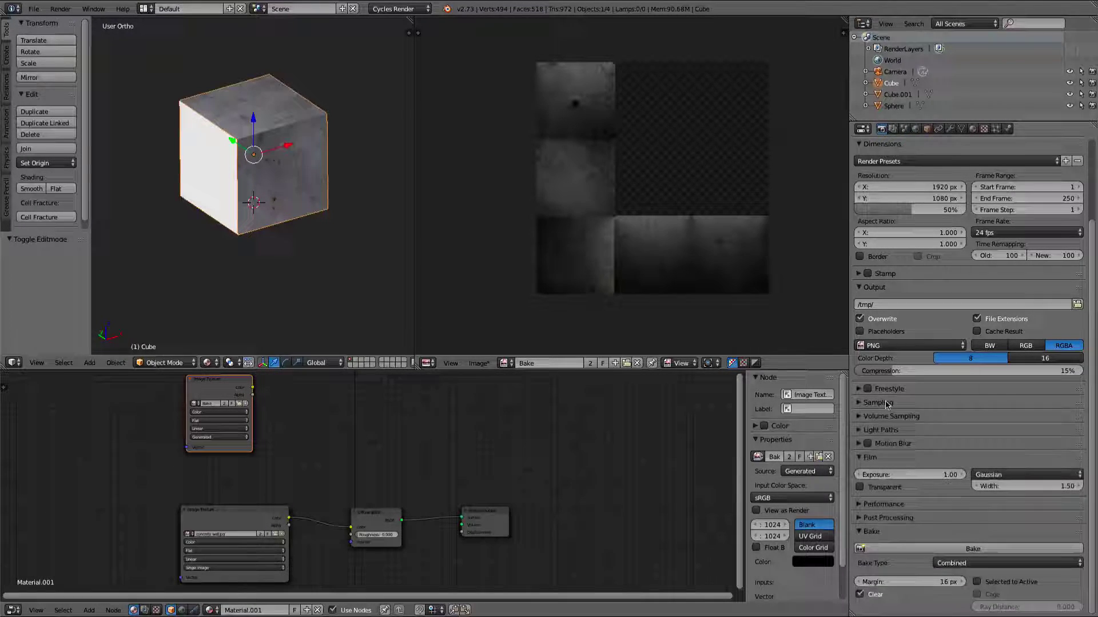
left_click(1020, 548)
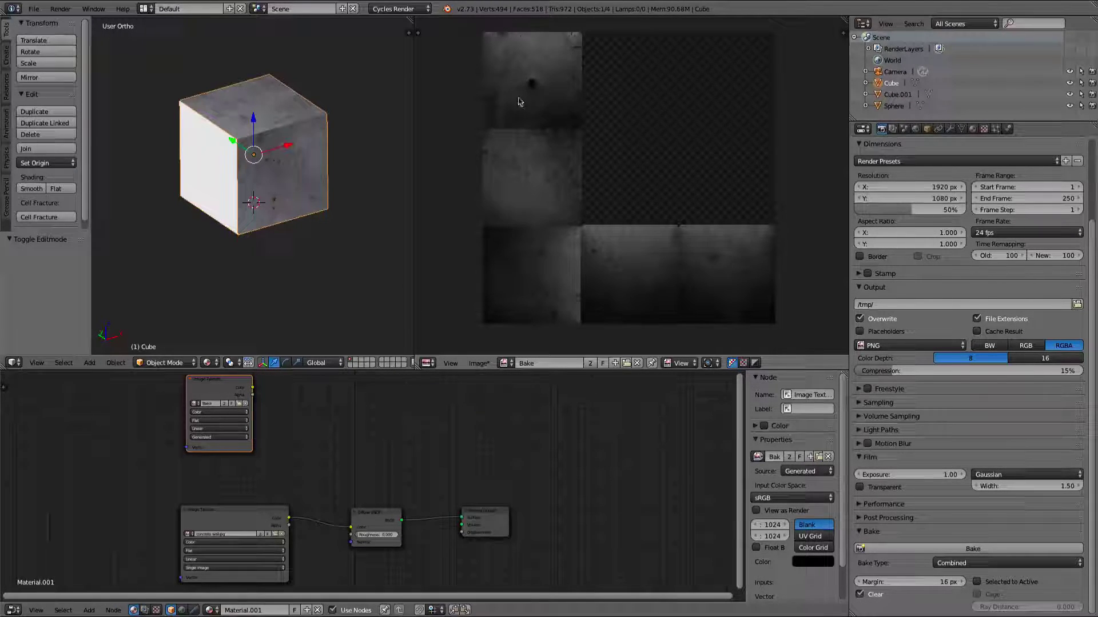
scroll(548, 94, "up", 3)
scroll(547, 94, "down", 3)
middle_click_drag(597, 223, 590, 208)
Step: Save the baked image as Bake.png in Blender Stuff/Tutorials/Baking Tutorial
left_click(479, 364)
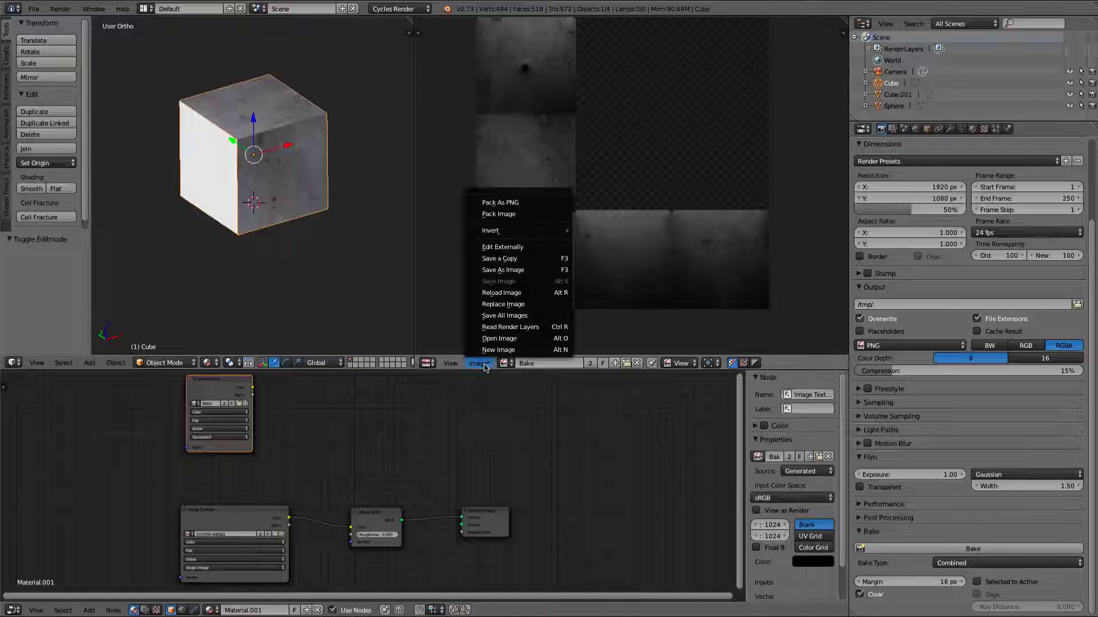
left_click(503, 270)
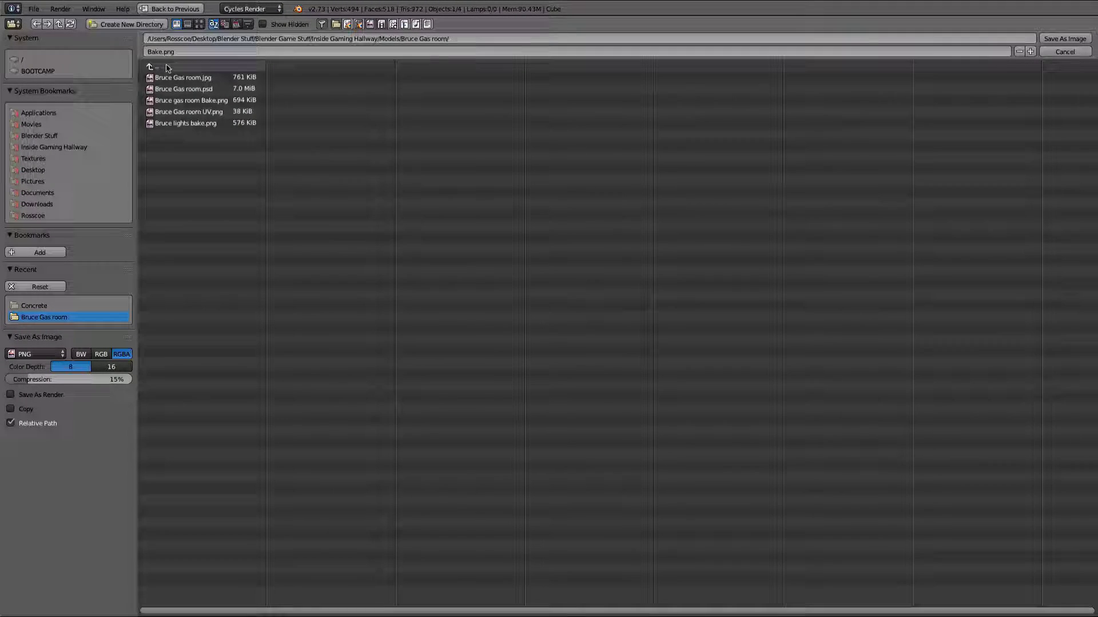
left_click(63, 135)
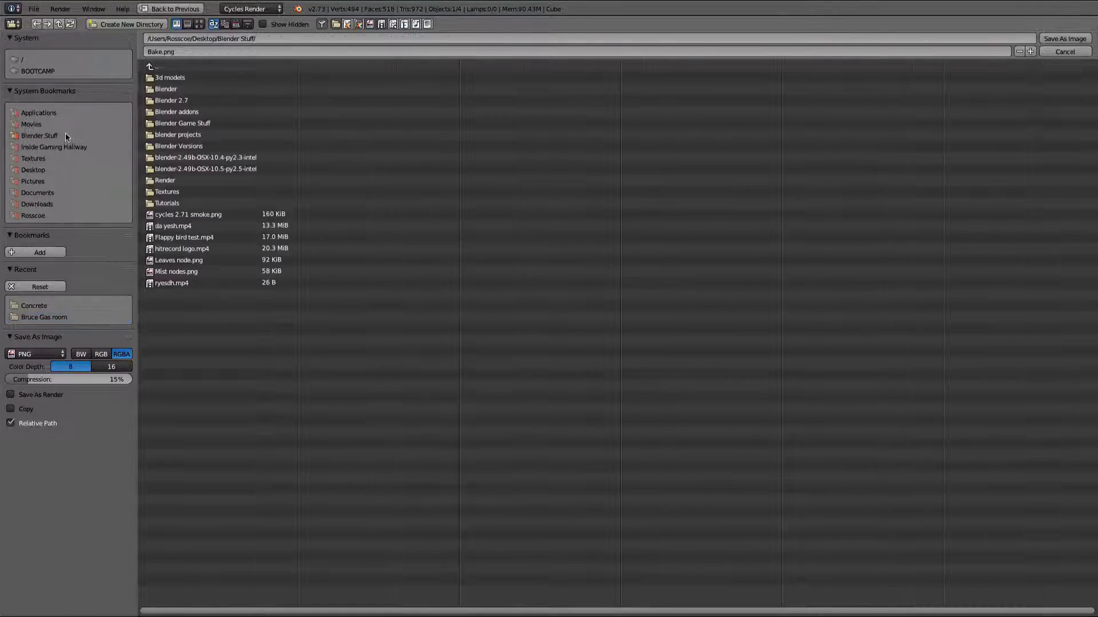
left_click(176, 204)
left_click(178, 94)
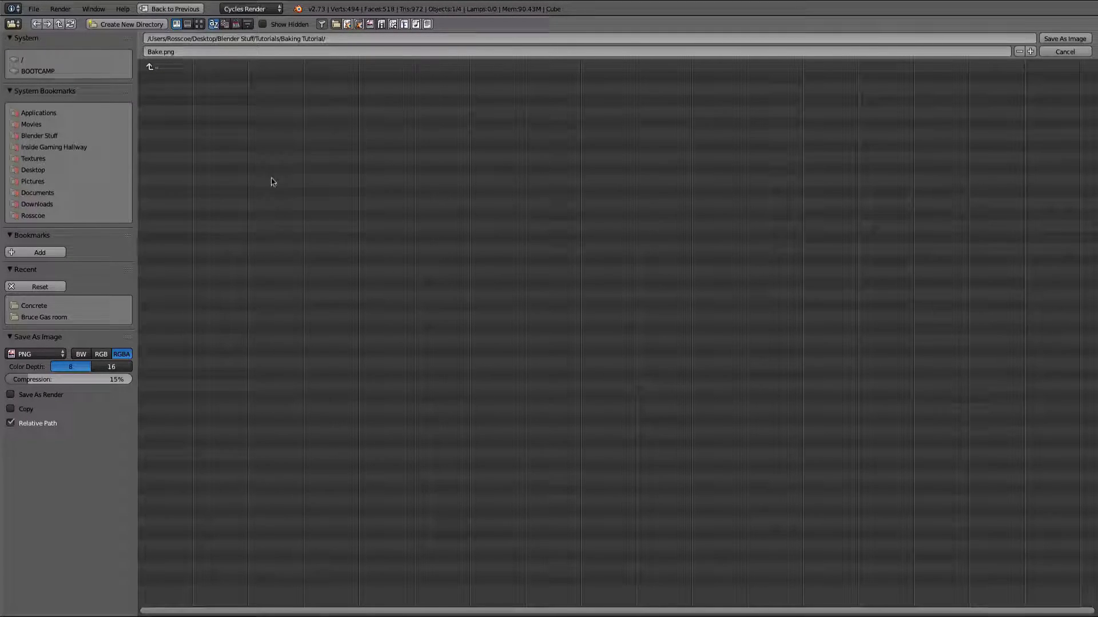
left_click(1058, 39)
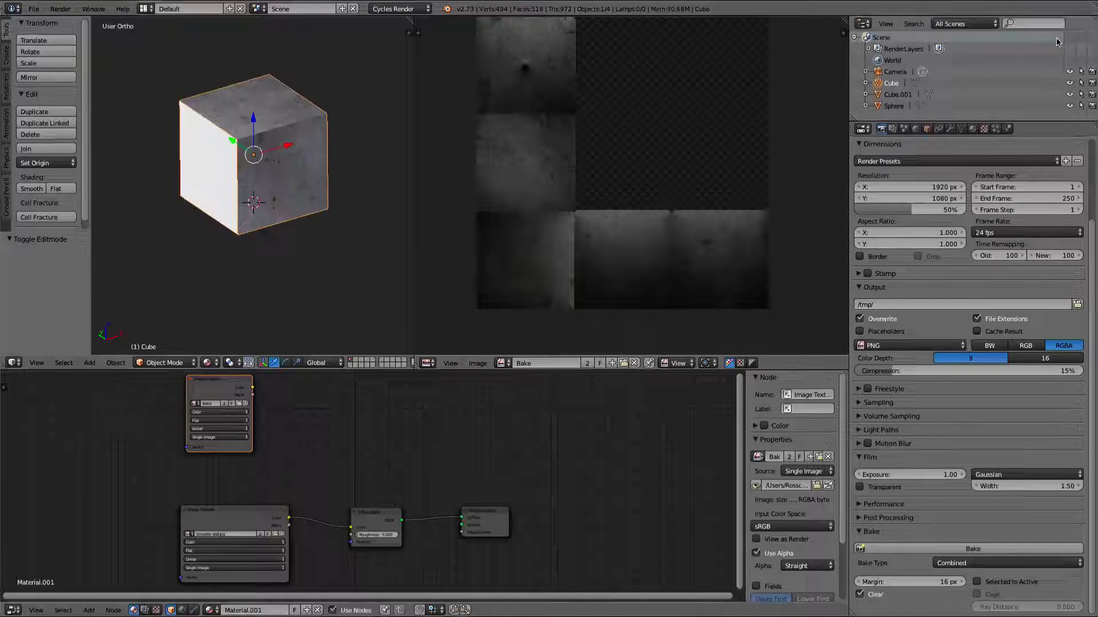
scroll(565, 129, "down", 2)
scroll(566, 128, "up", 1)
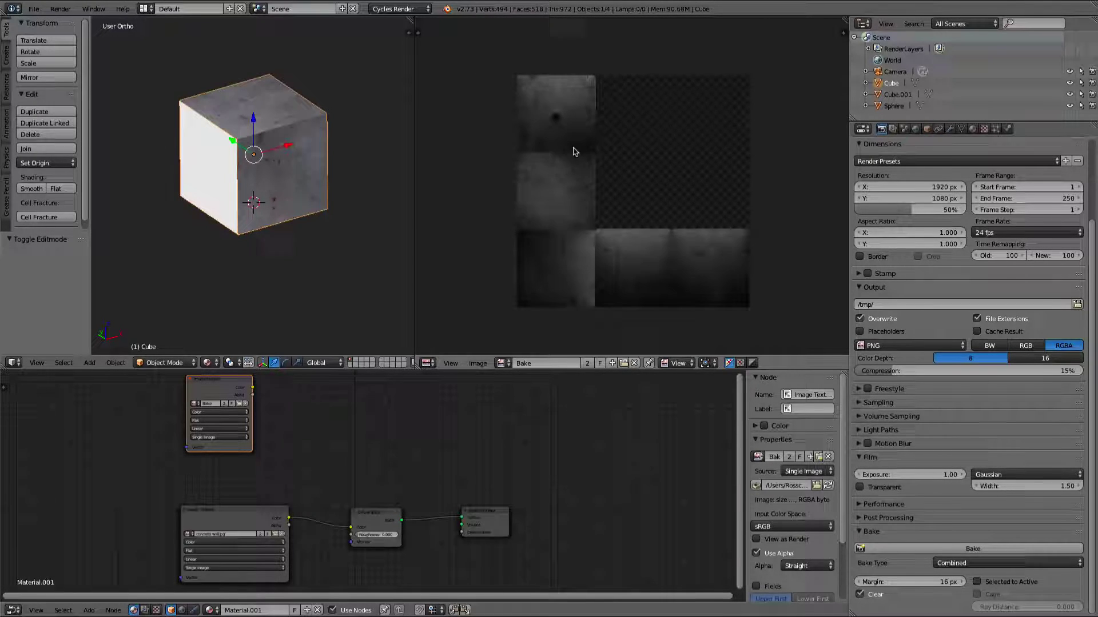
Step: Switch the render engine to Blender Game
left_click(395, 8)
left_click(392, 35)
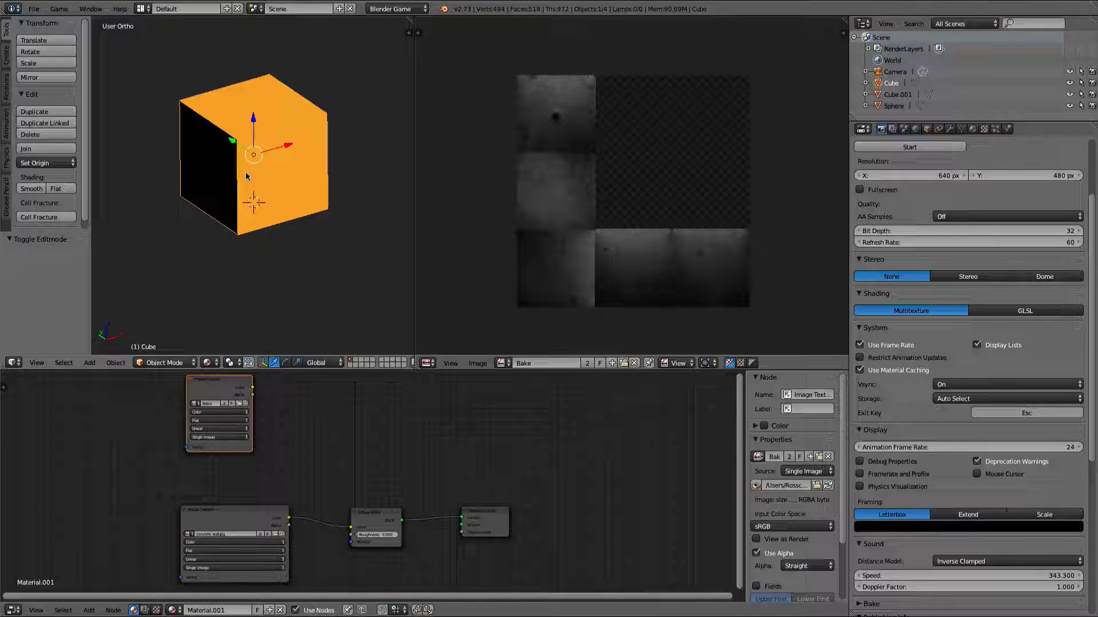
middle_click_drag(252, 207, 224, 346)
left_click(176, 364)
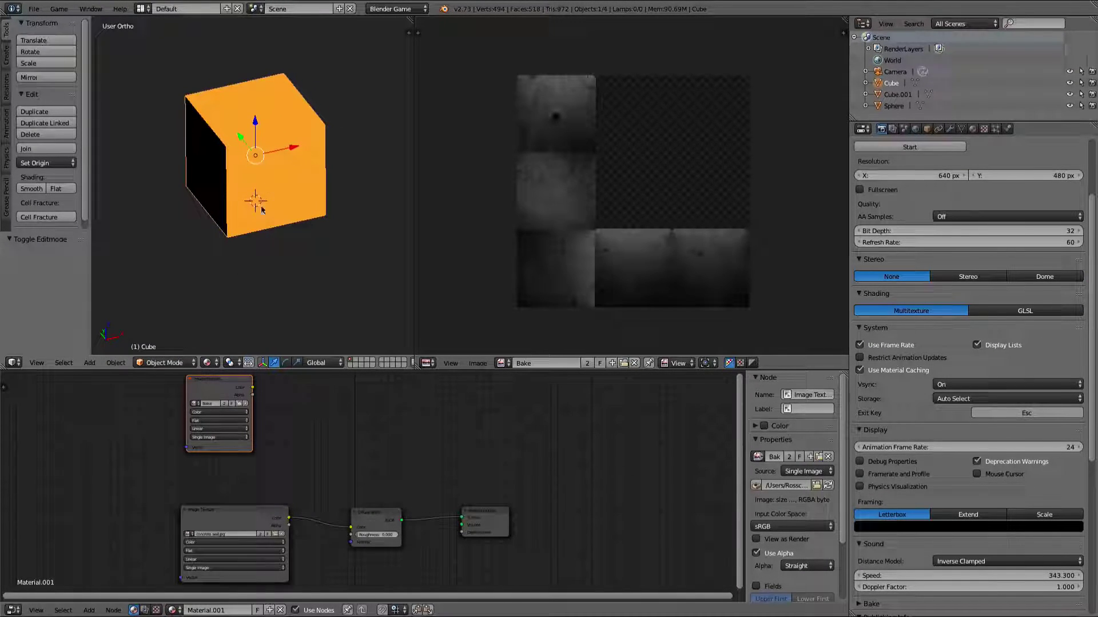
Step: Test-run the game from the camera view, stop it, and show the cube's material settings
key("KP_0")
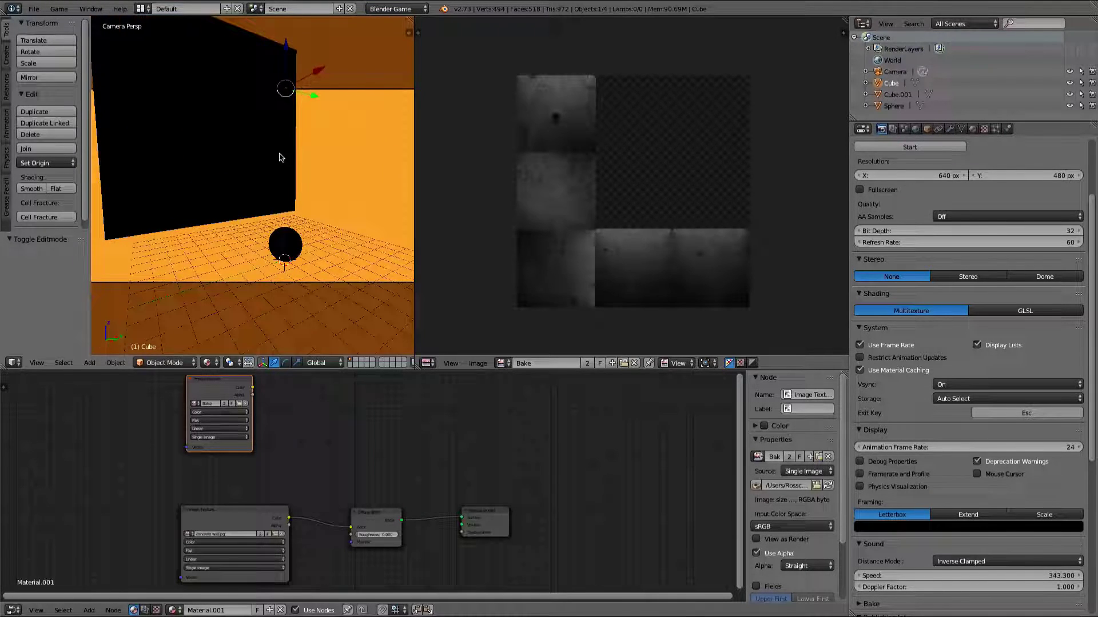
key("p")
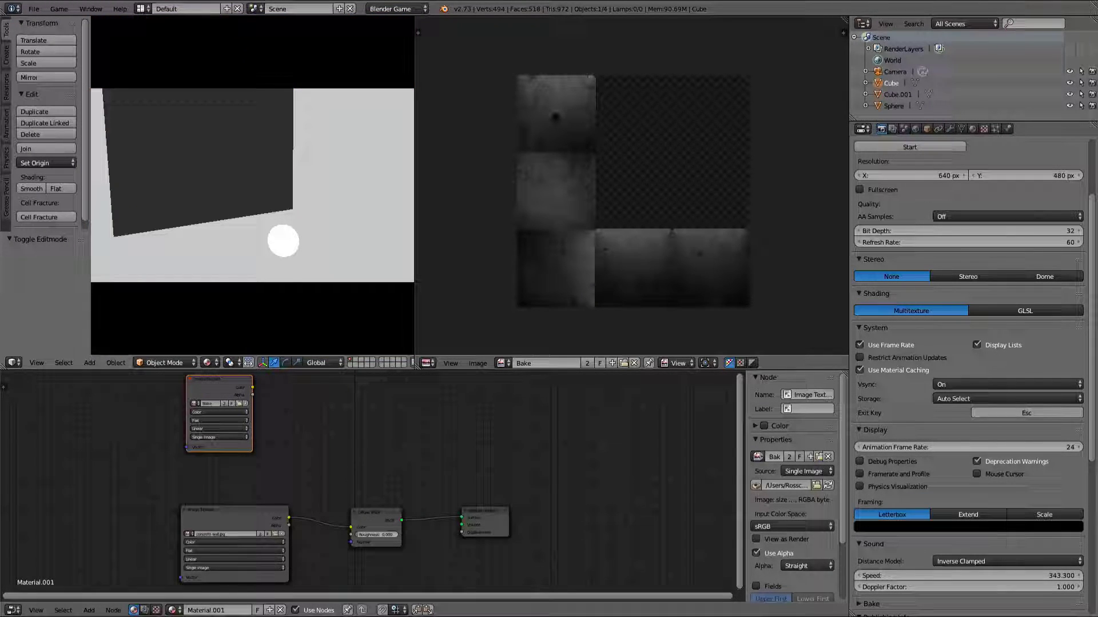
key("Escape")
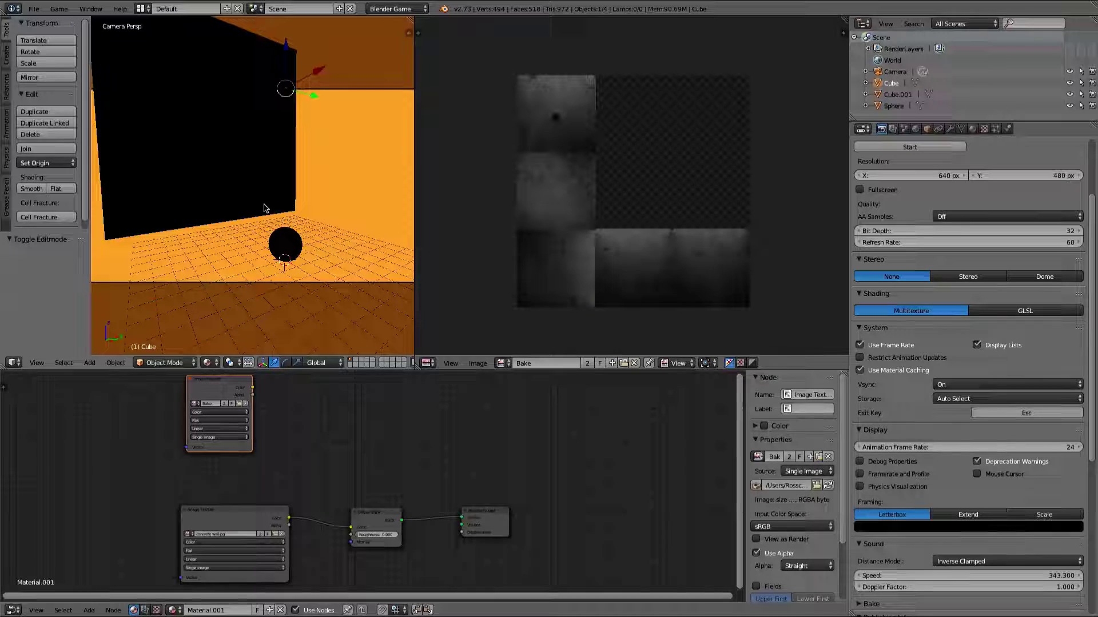
left_click(973, 129)
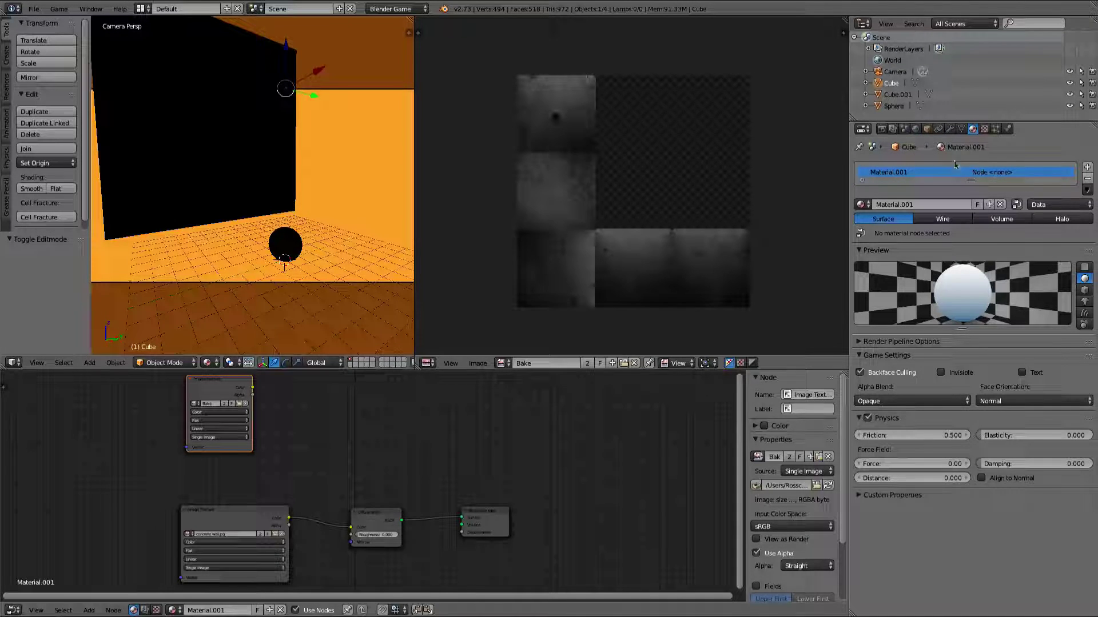
Step: Replace the cube's node material with a new shadeless material
left_click(1088, 179)
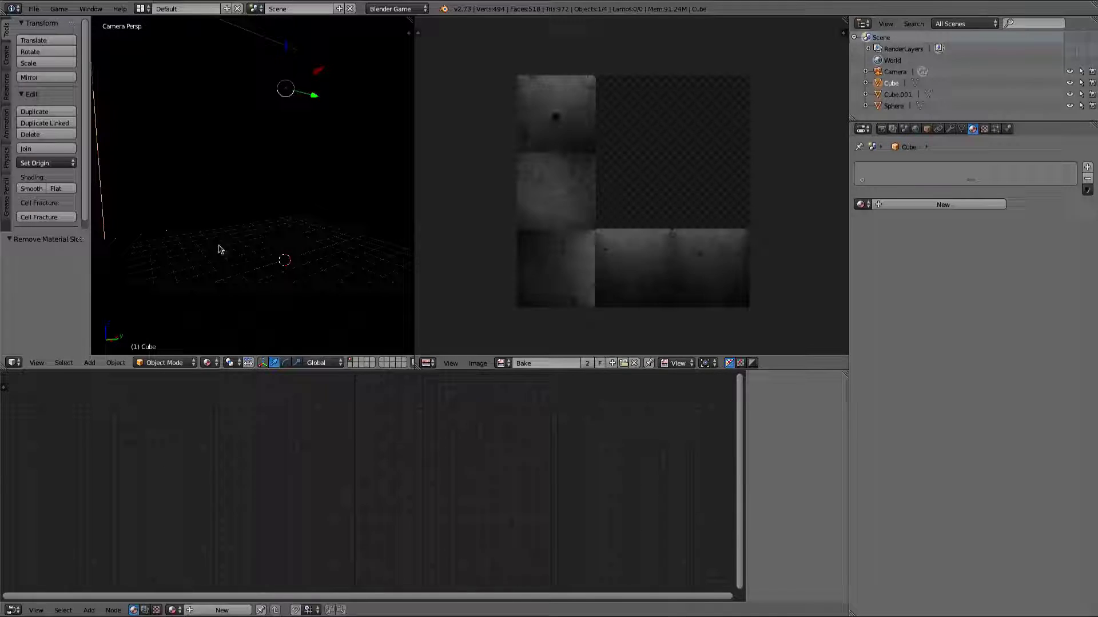
left_click(926, 204)
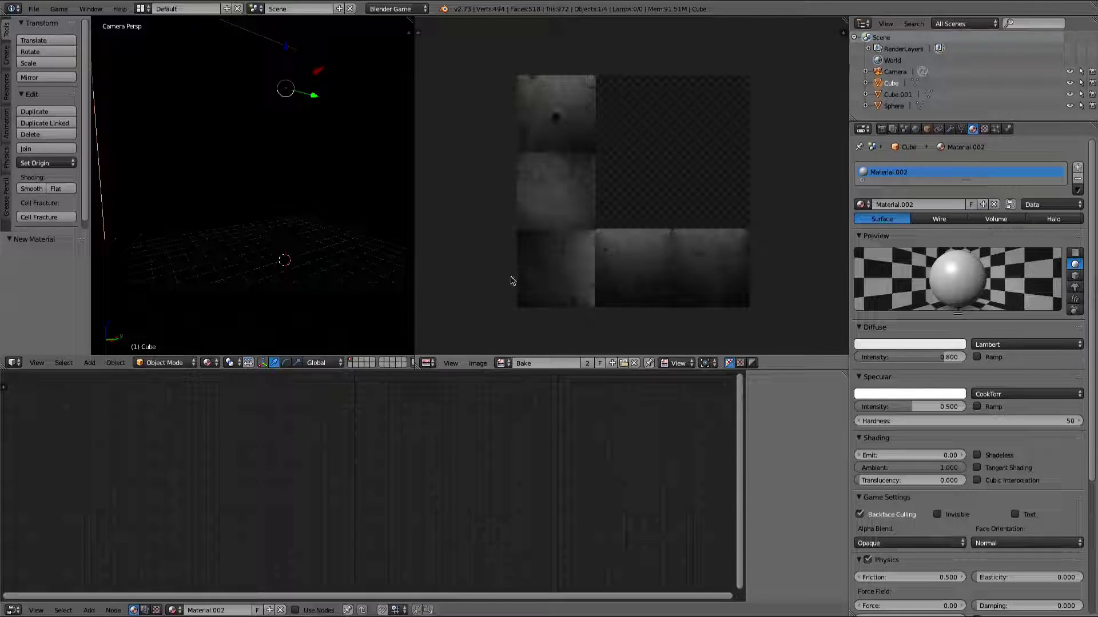
left_click(977, 455)
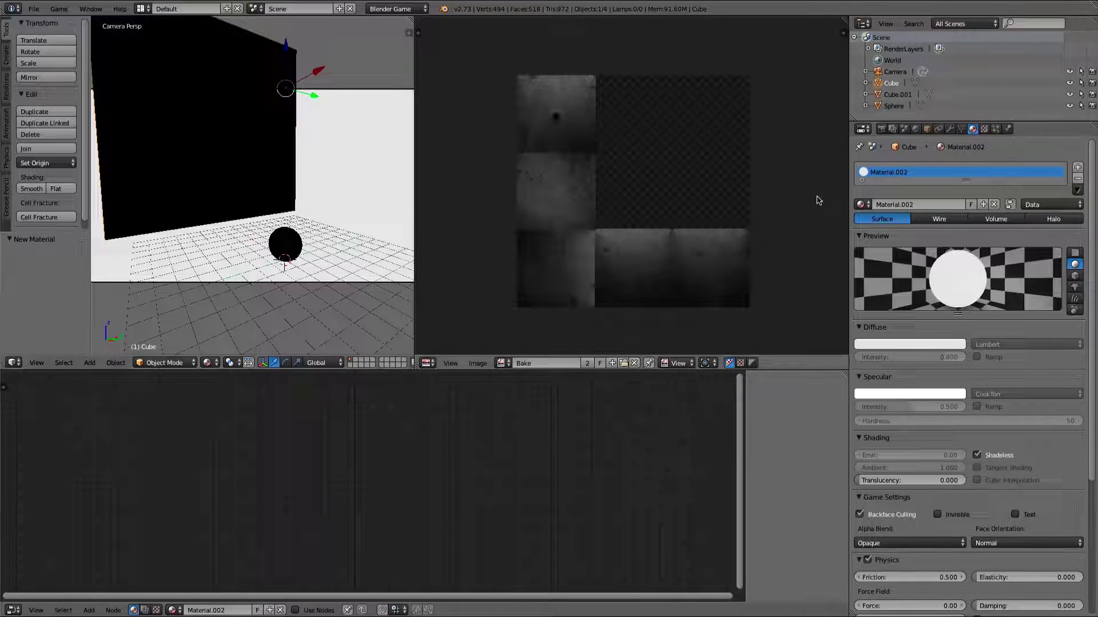
Step: Add an image texture to the material loaded from Bake.png in Baking Tutorial
left_click(984, 128)
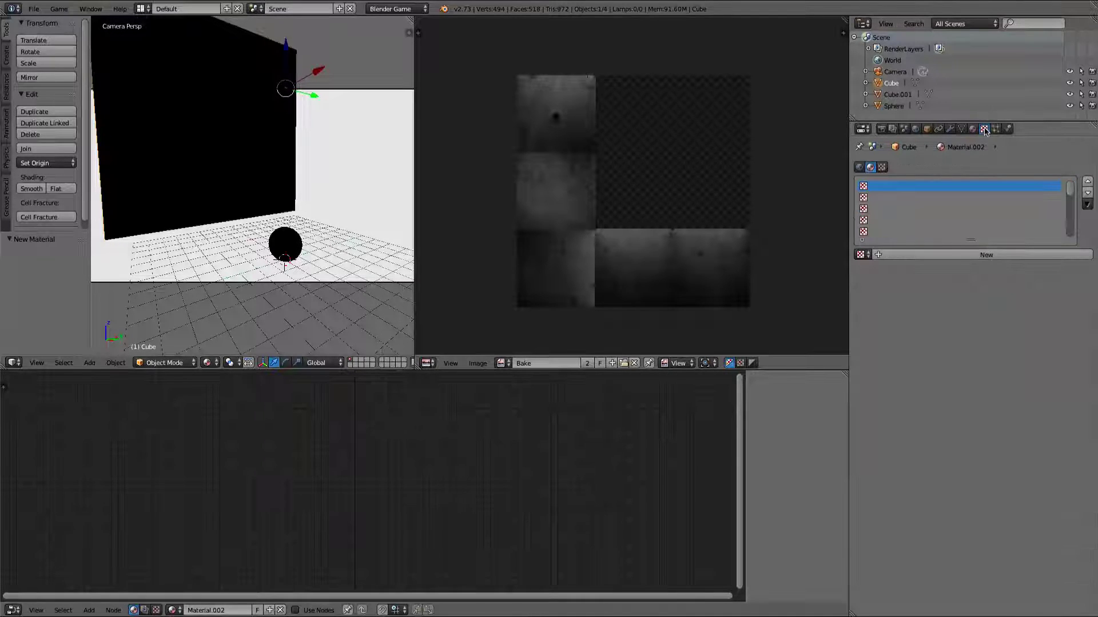
left_click(938, 254)
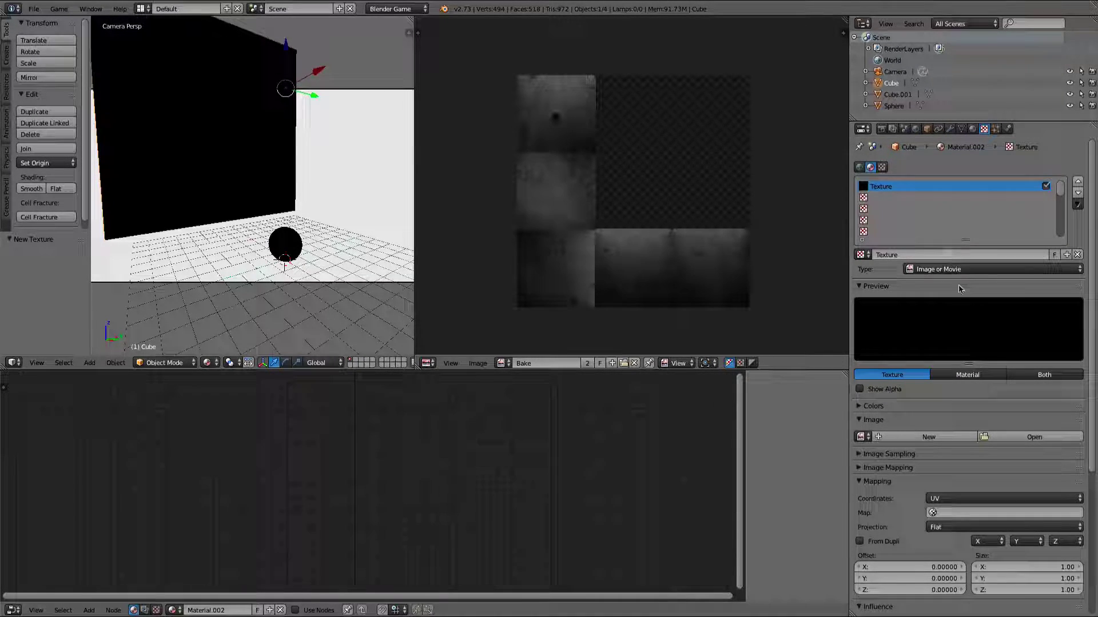
scroll(959, 289, "down", 3)
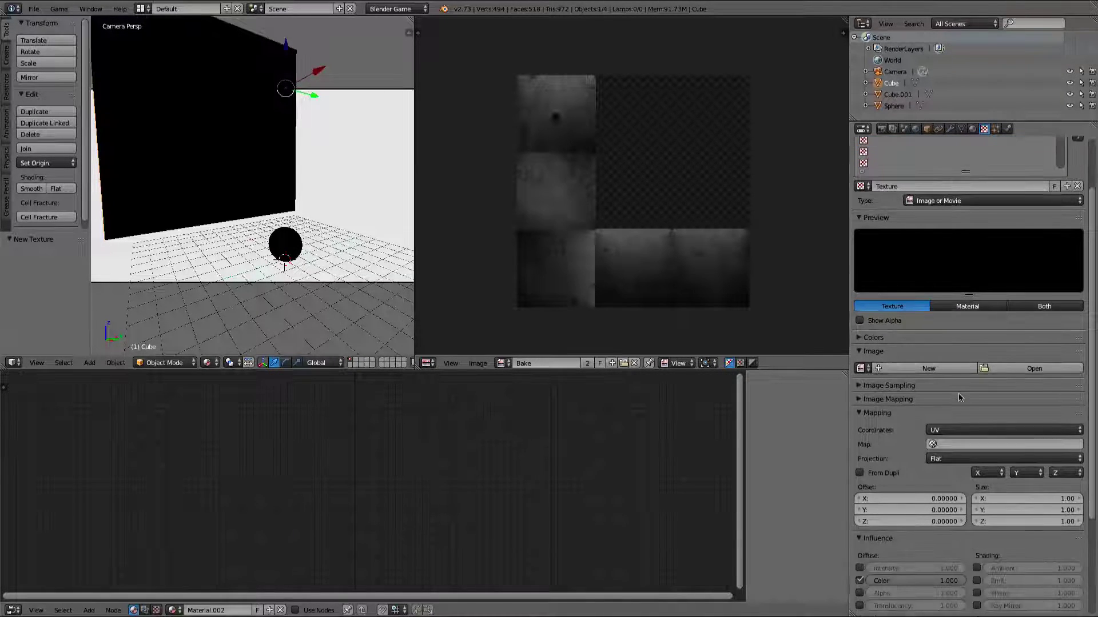
left_click(1023, 369)
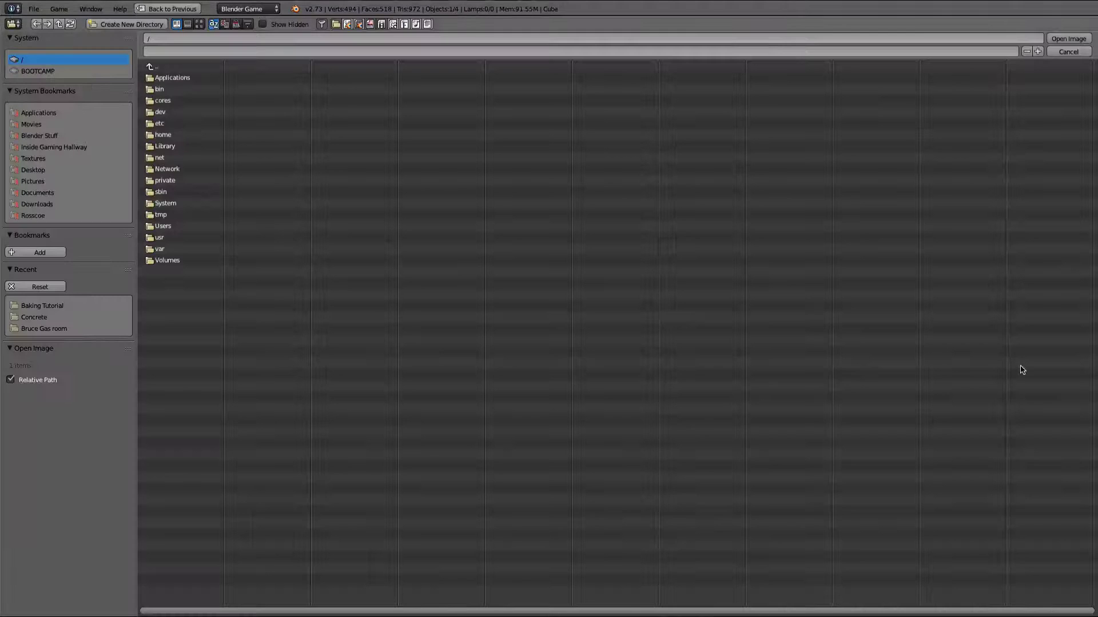
left_click(86, 307)
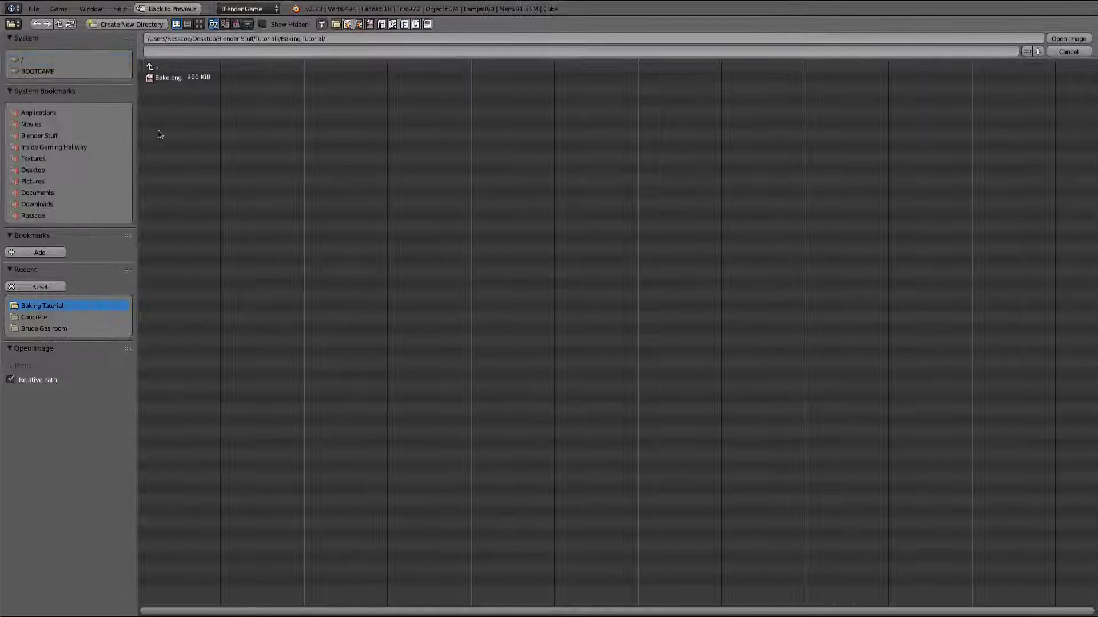
left_click(1067, 39)
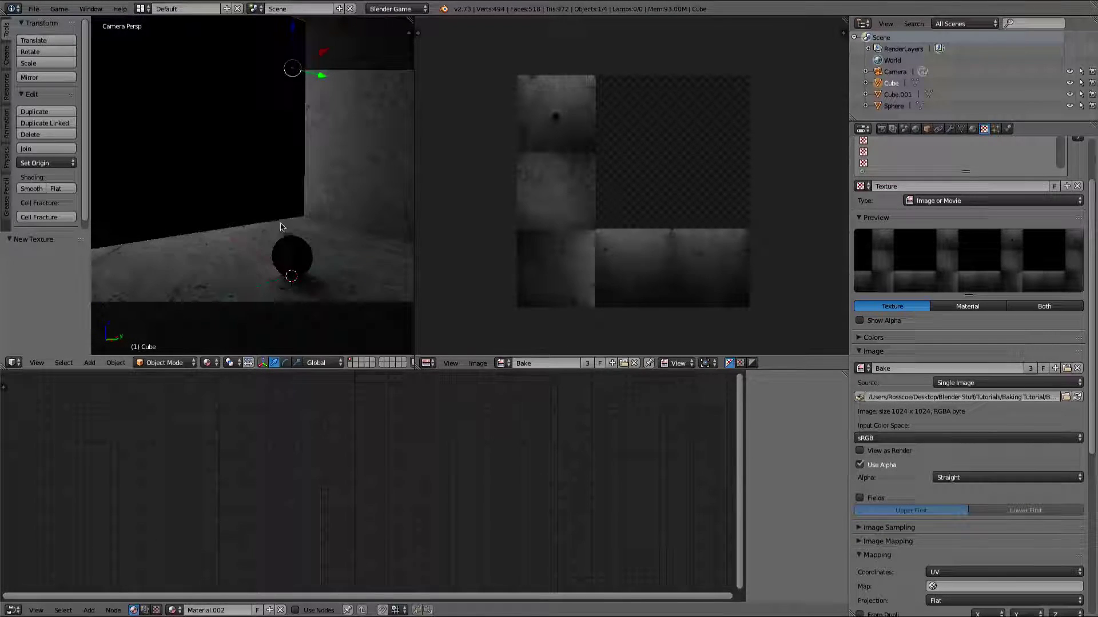
right_click(264, 153)
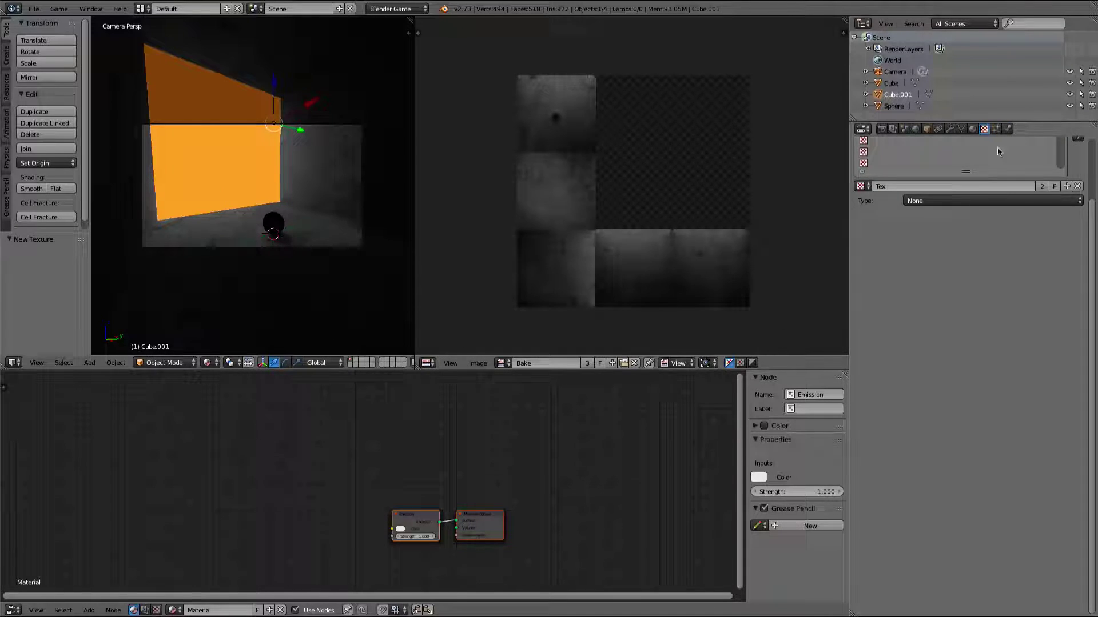
Step: Replace the back plane's material with a new white shadeless material
left_click(973, 129)
left_click(1089, 178)
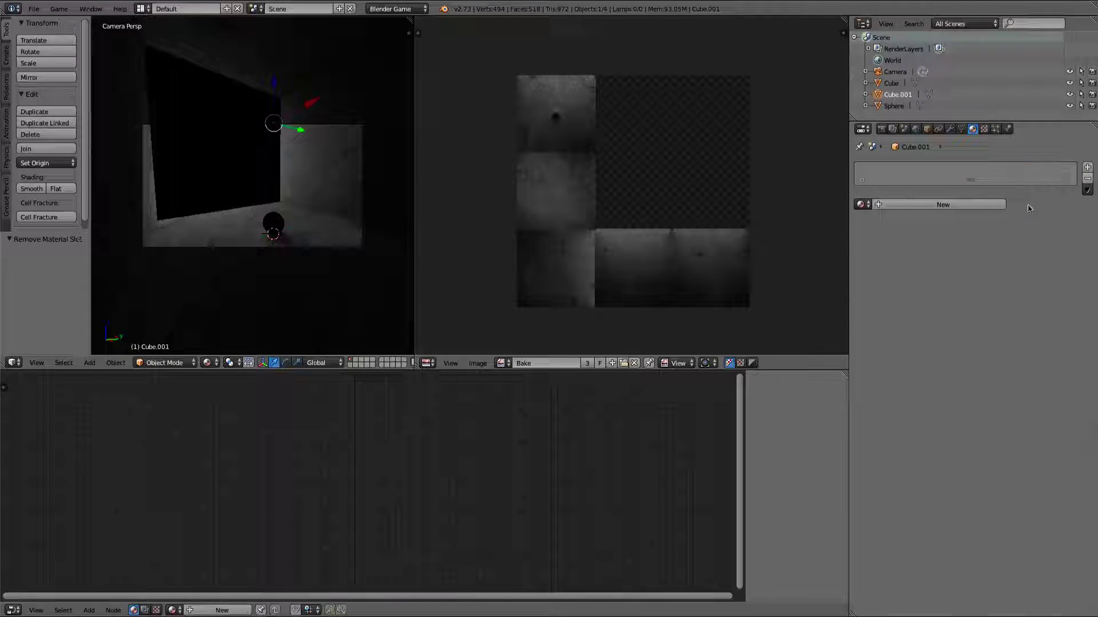
left_click(995, 206)
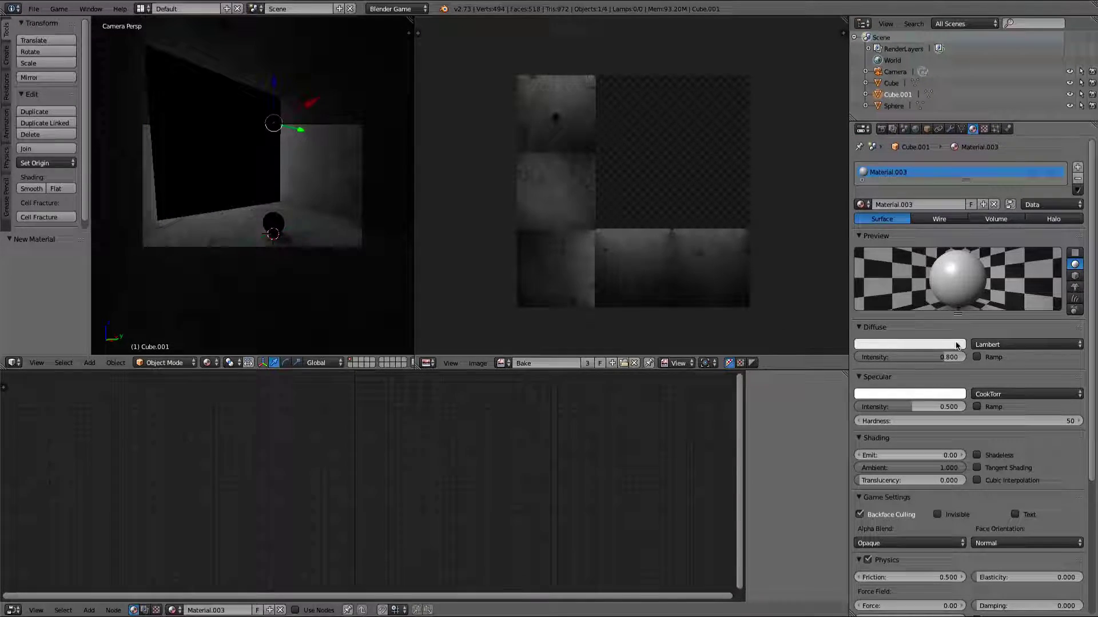
left_click(960, 345)
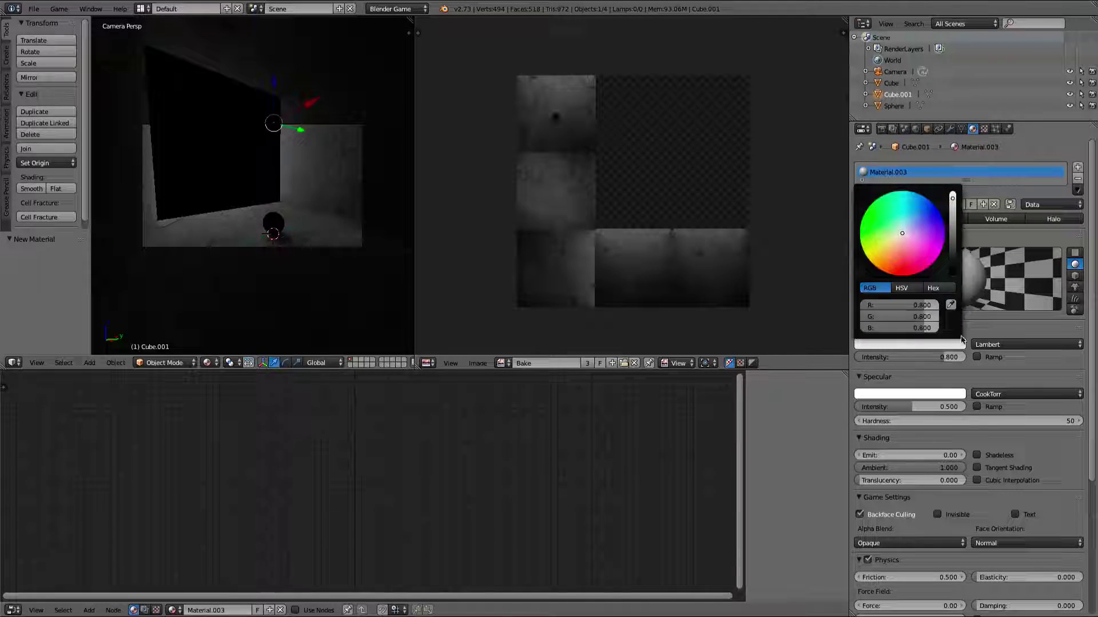
left_click(953, 344)
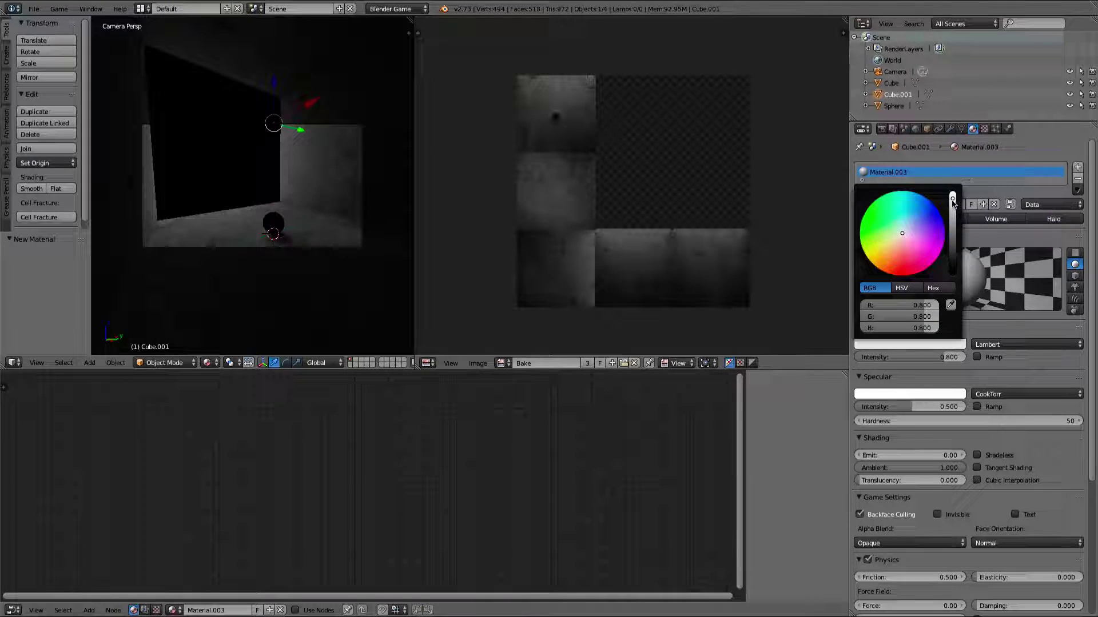
left_click_drag(952, 201, 952, 189)
left_click(981, 456)
scroll(240, 171, "up", 2)
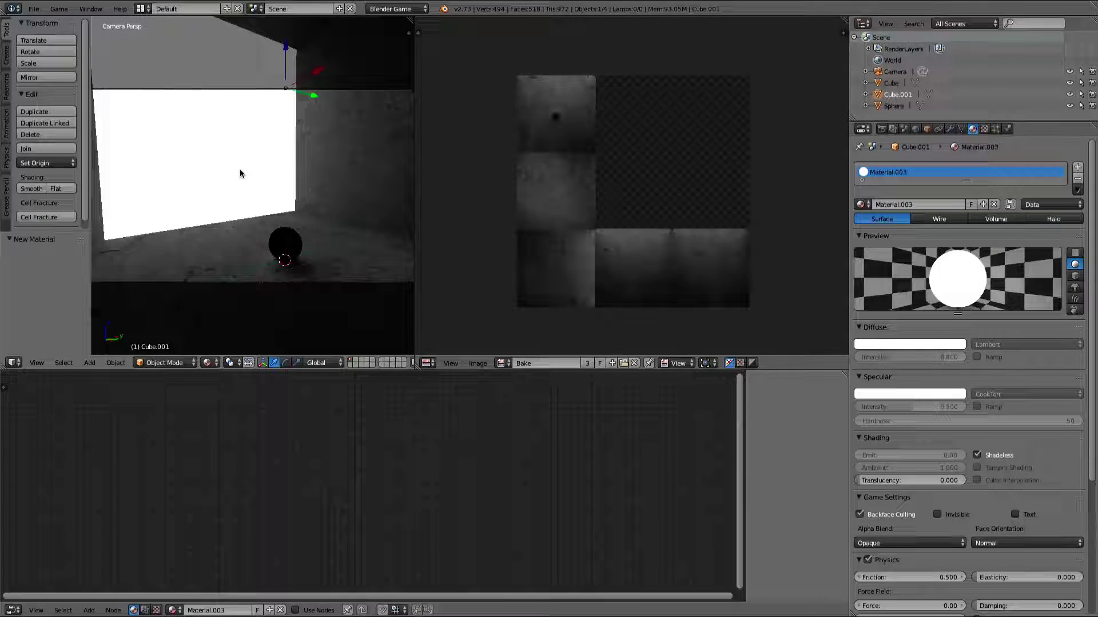
Step: Raise the sphere's diffuse intensity to 1.000
right_click(278, 233)
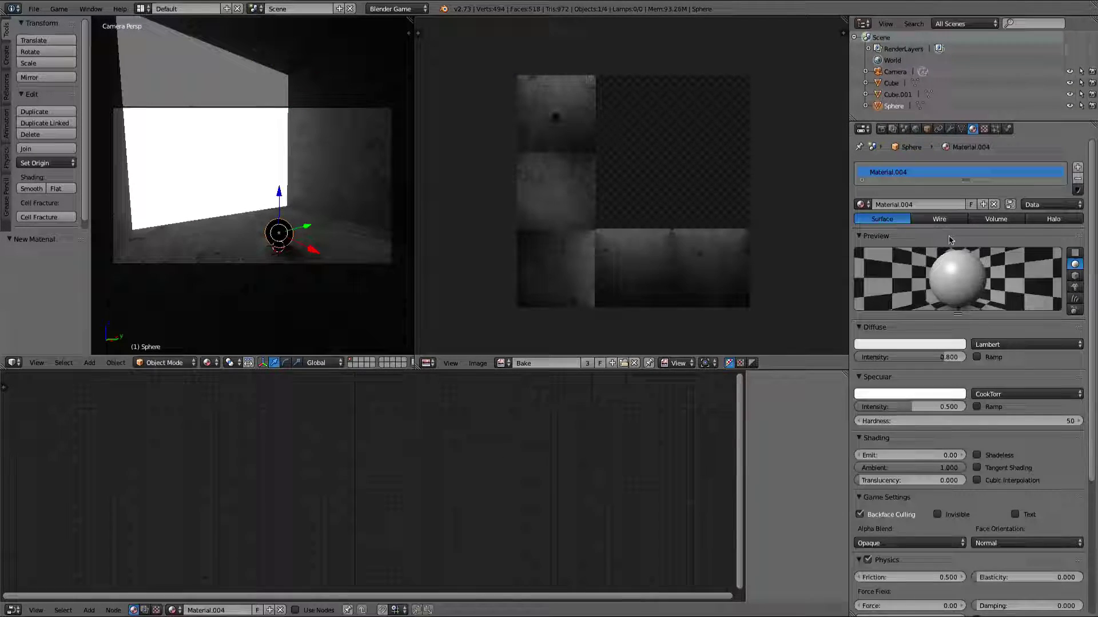
left_click_drag(936, 358, 963, 359)
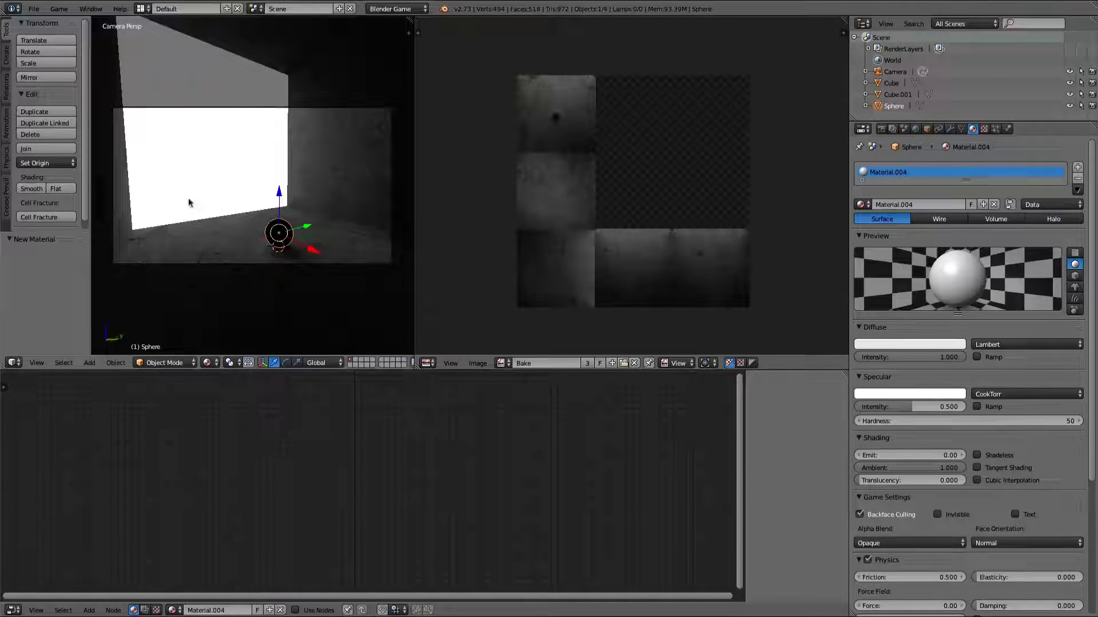
scroll(251, 217, "up", 2)
scroll(346, 249, "down", 2)
scroll(344, 247, "up", 2)
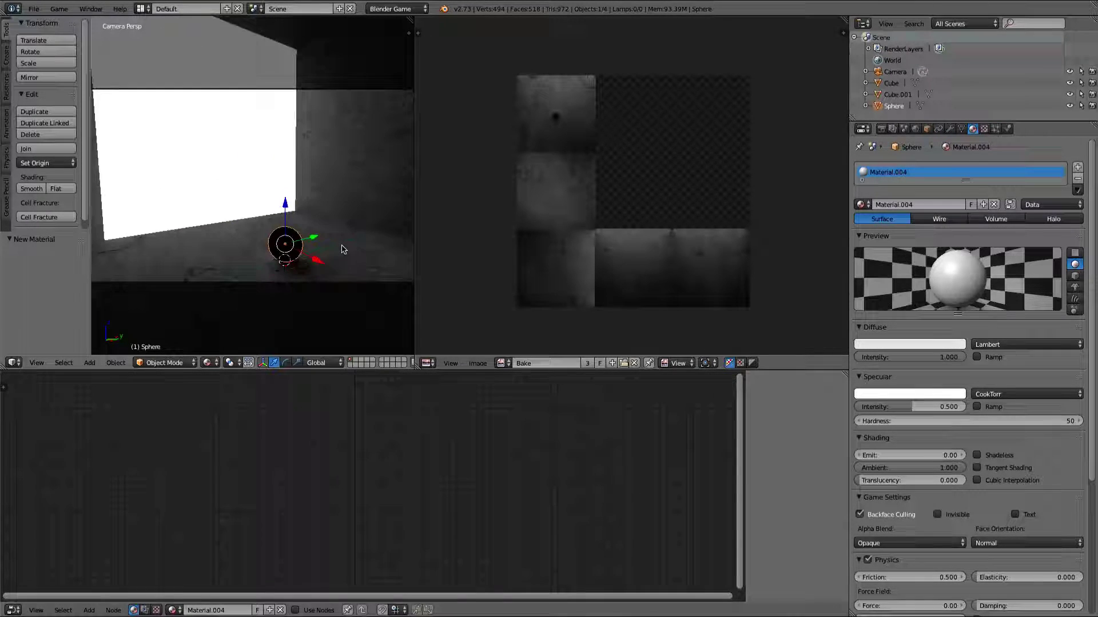
scroll(343, 247, "down", 1)
middle_click_drag(343, 246, 304, 246)
Step: Reselect the white plane and return to the camera view
right_click(208, 169)
middle_click_drag(209, 169, 287, 224)
key("KP_0")
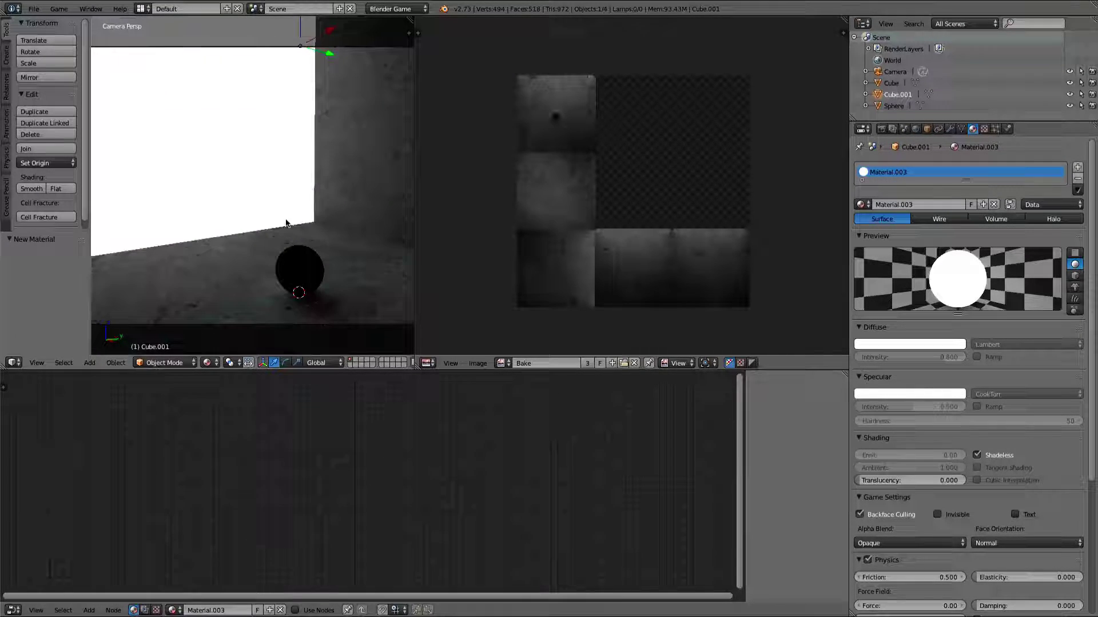
key("shift+s")
Step: Snap the 3D cursor to the plane, add a Sun lamp, and switch to Textured shading
left_click(255, 245)
key("shift+a")
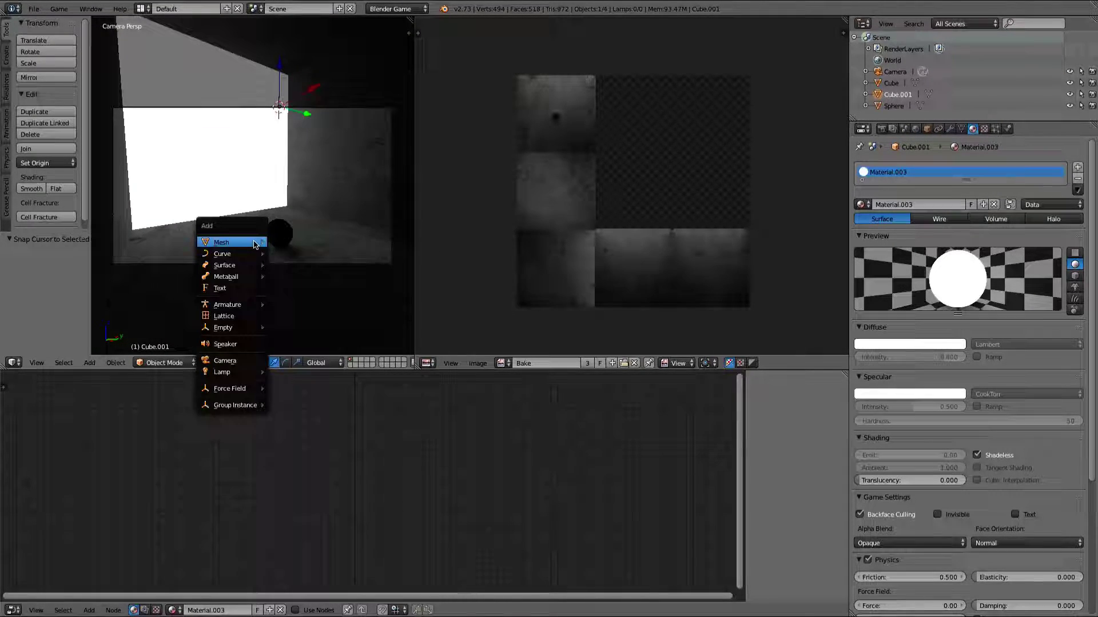
mouse_move(229, 374)
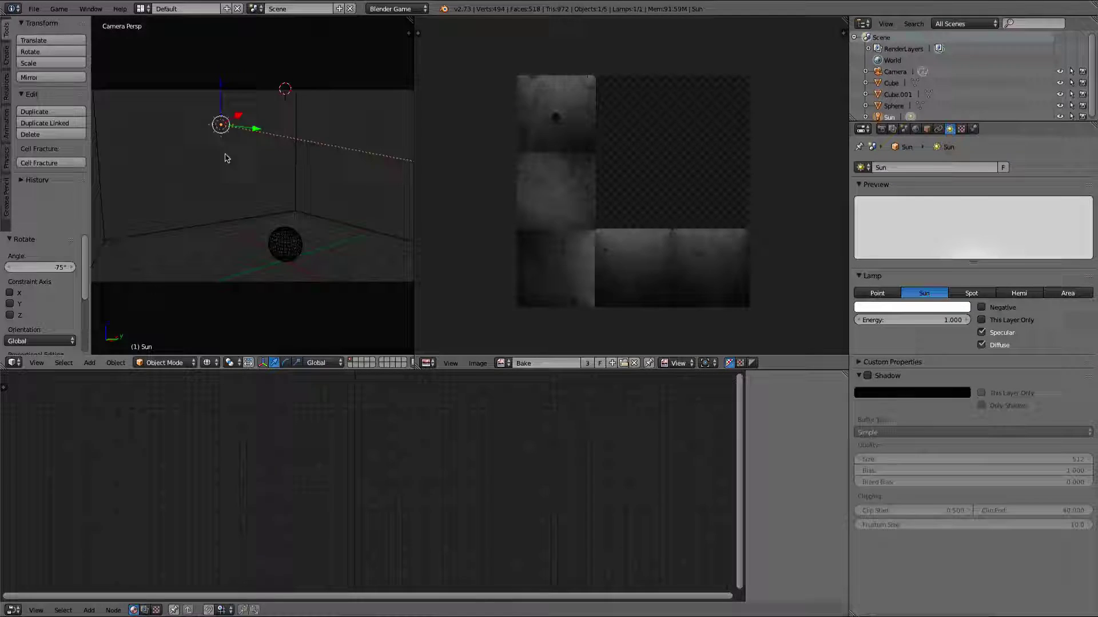
scroll(309, 152, "down", 2)
scroll(260, 160, "up", 2)
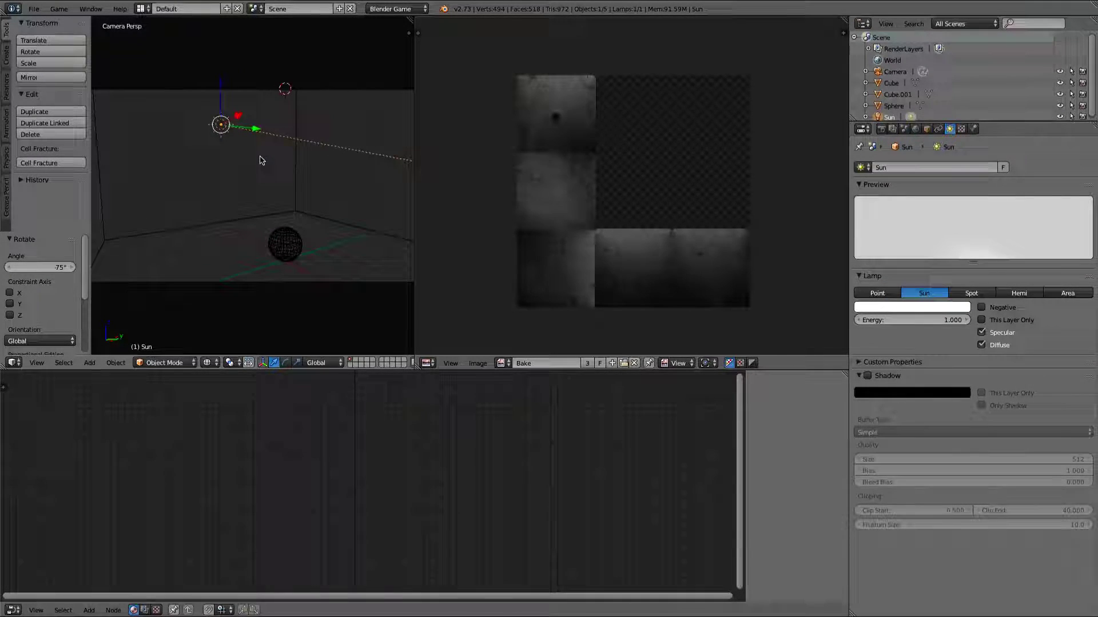
left_click(211, 363)
left_click(220, 299)
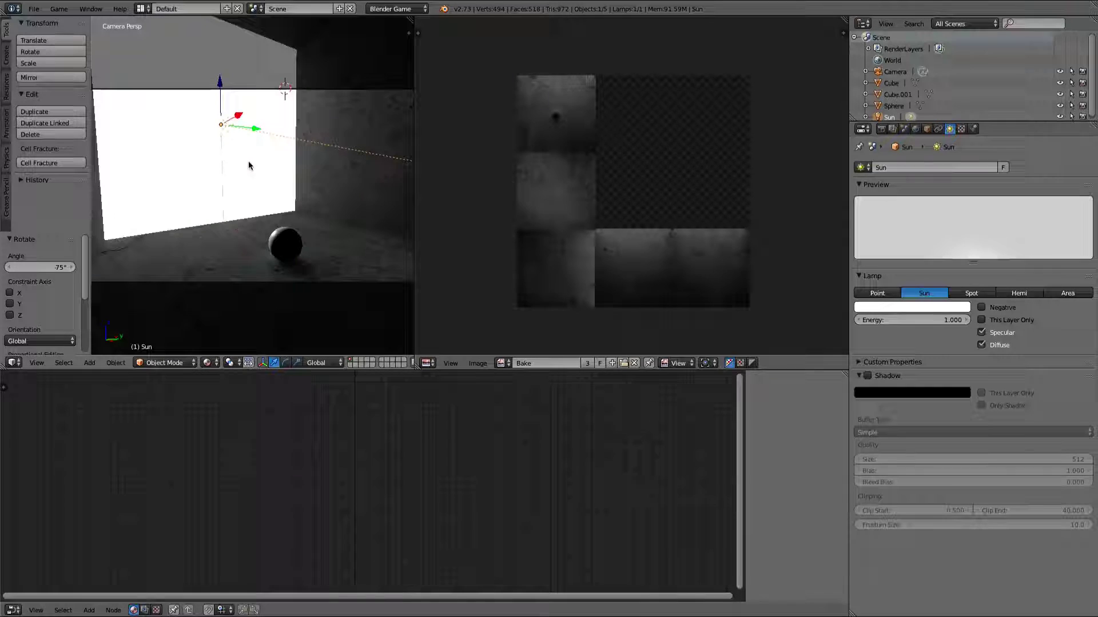
Step: Enable the sun lamp's shadows and lower it 6 units along Z
right_click(296, 163)
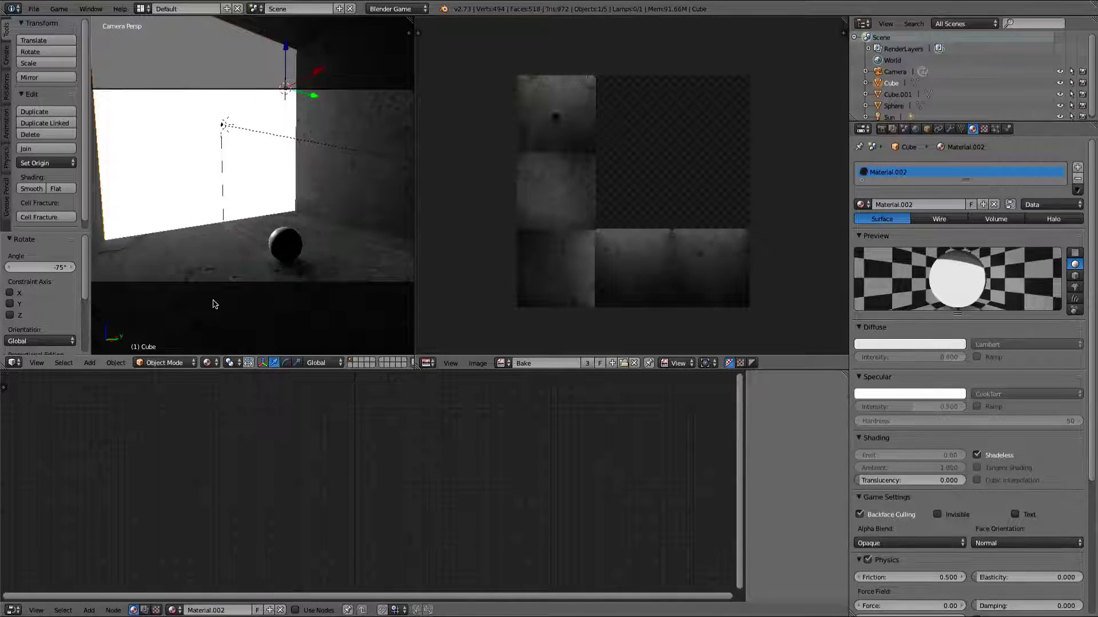
right_click(313, 148)
left_click(867, 377)
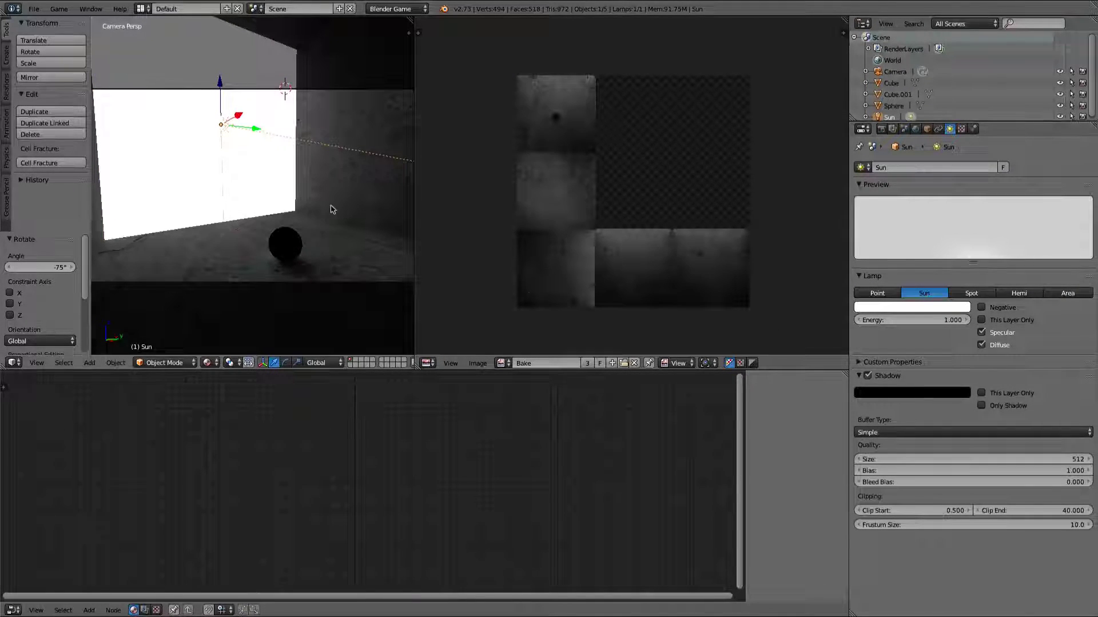
right_click(285, 245)
right_click(262, 132)
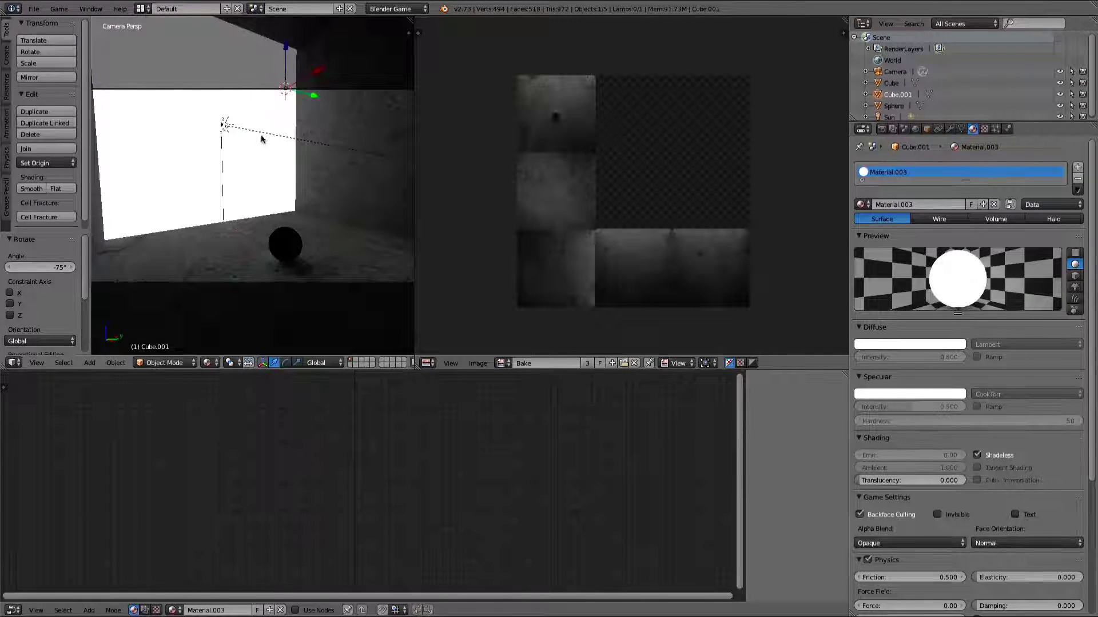
right_click(225, 124)
key("g")
key("z")
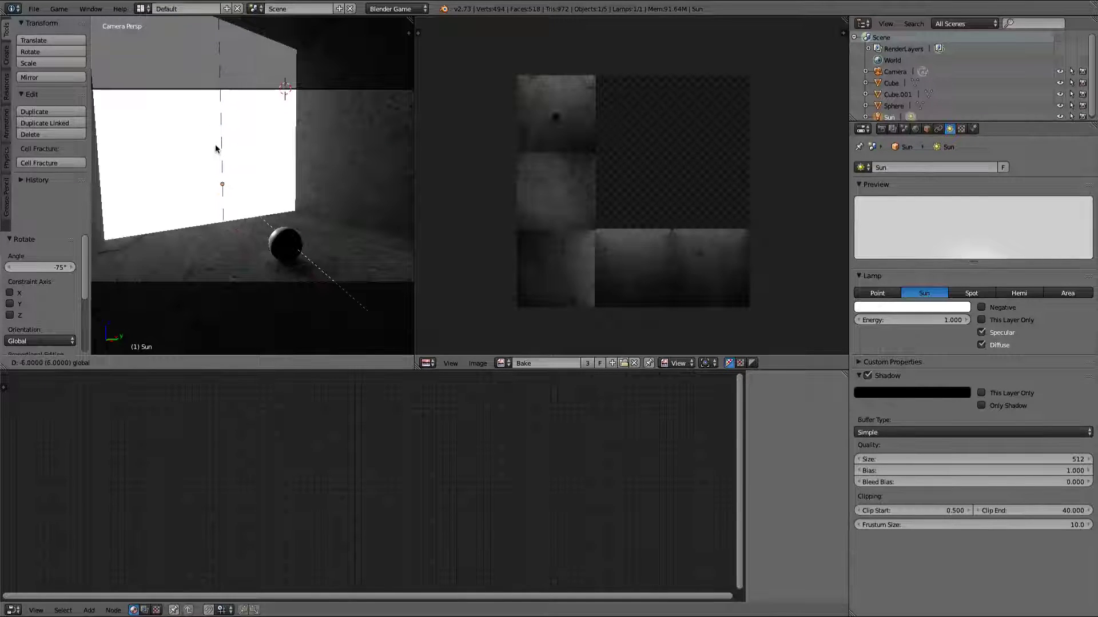
left_click(216, 148)
Step: Untick Shadeless on the room's Material.002, setting diffuse intensity 1.000 and specular intensity 0
right_click(357, 267)
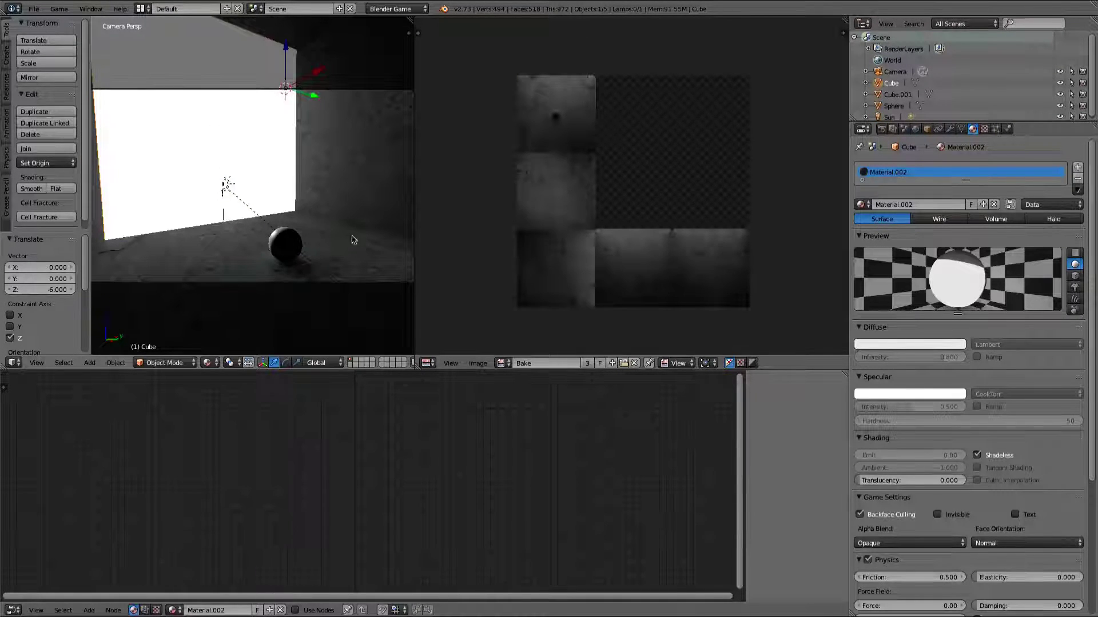
left_click(978, 455)
scroll(323, 262, "down", 3)
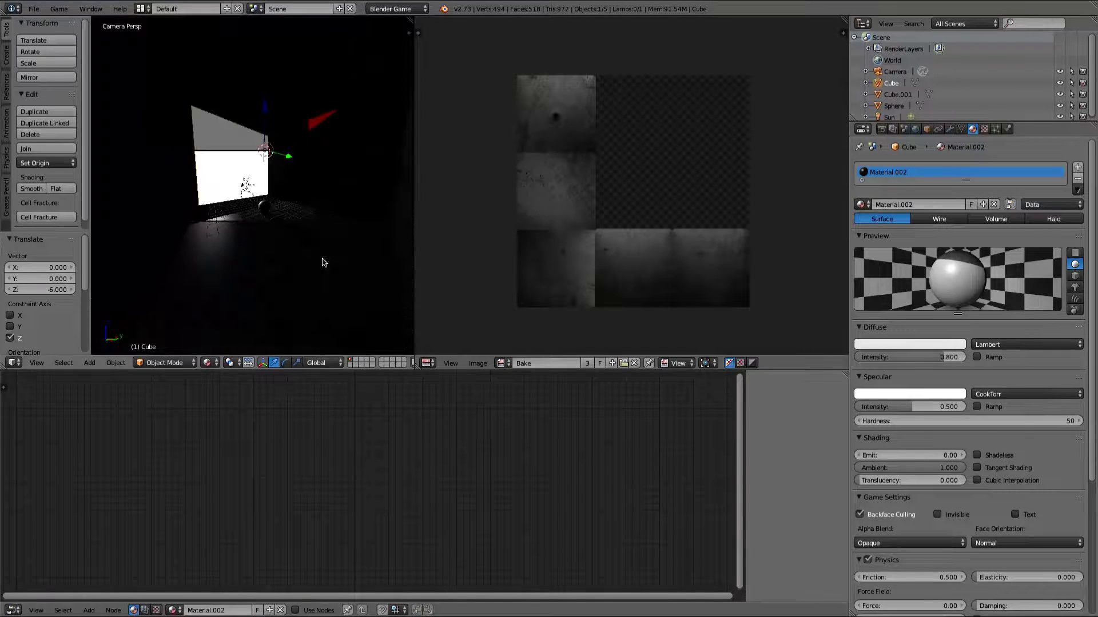
scroll(321, 264, "up", 4)
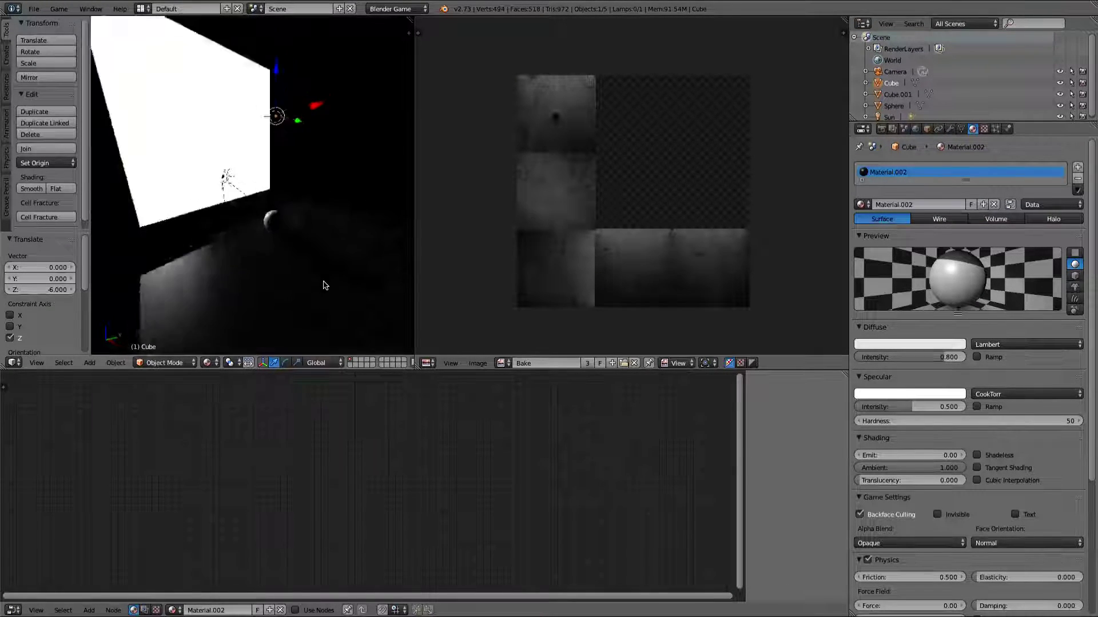
scroll(317, 272, "up", 2)
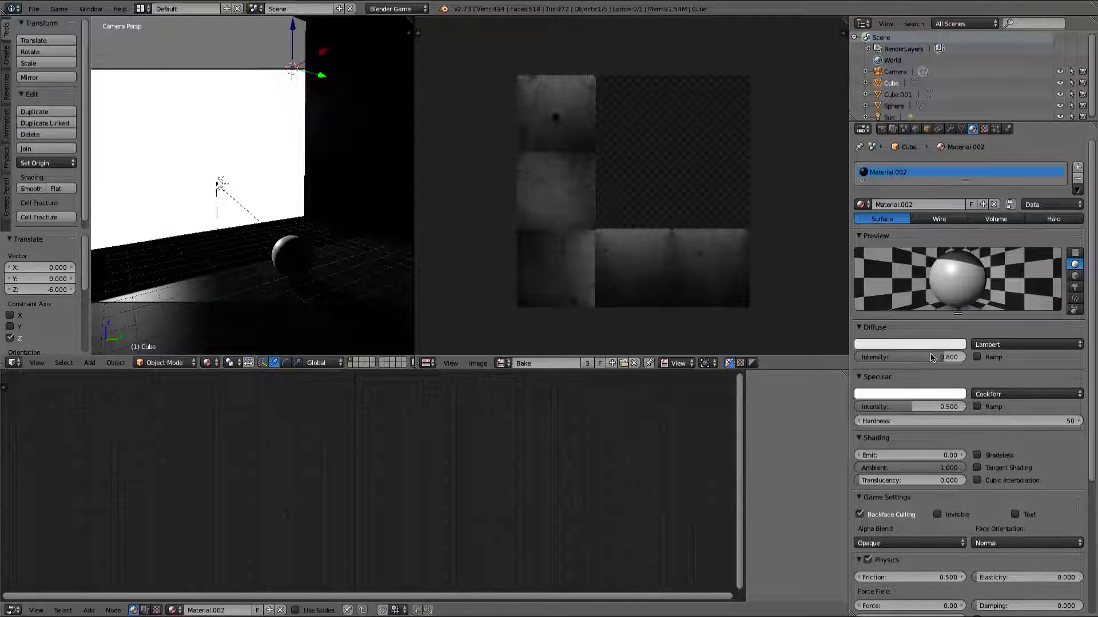
left_click_drag(933, 358, 960, 358)
left_click_drag(910, 407, 846, 407)
scroll(205, 93, "down", 2)
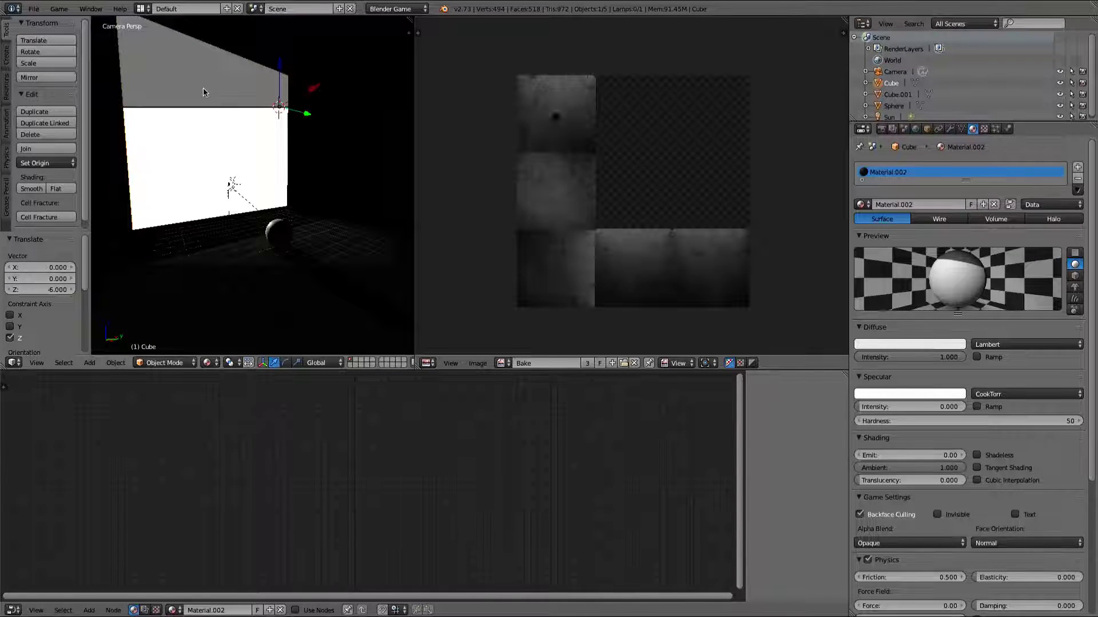
middle_click_drag(175, 93, 367, 123)
scroll(367, 123, "down", 7)
Step: Add a Hemi lamp to the scene from the front view
middle_click_drag(330, 163, 277, 144)
key("KP_1")
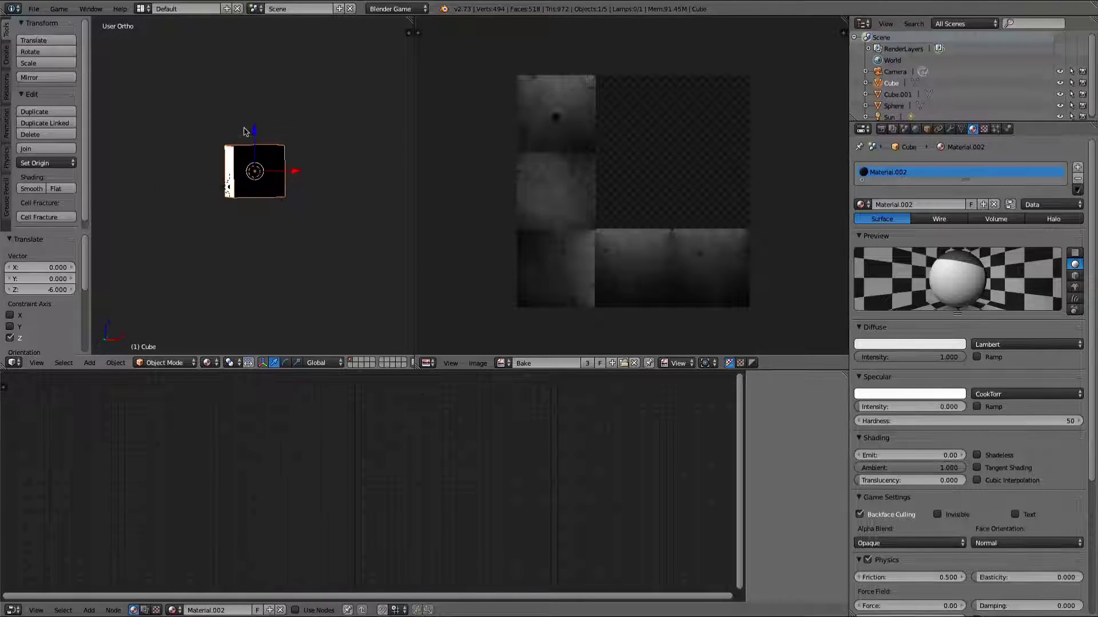
key("shift+a")
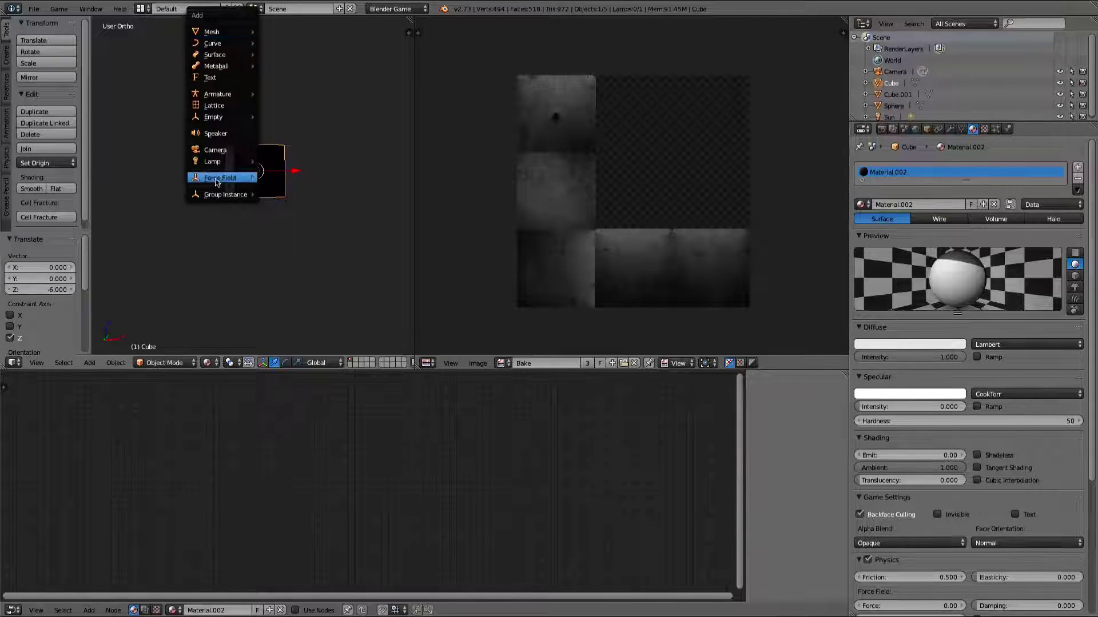
mouse_move(246, 162)
left_click(284, 200)
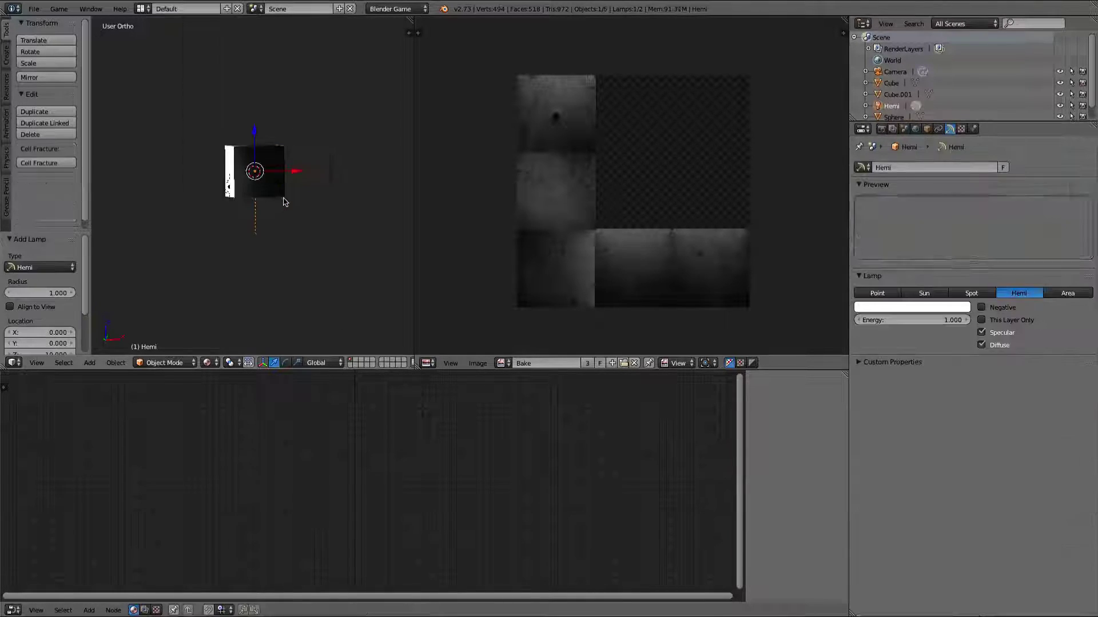
Step: Lower the Hemi lamp along Z from the camera view, then select the Sun lamp
key("KP_0")
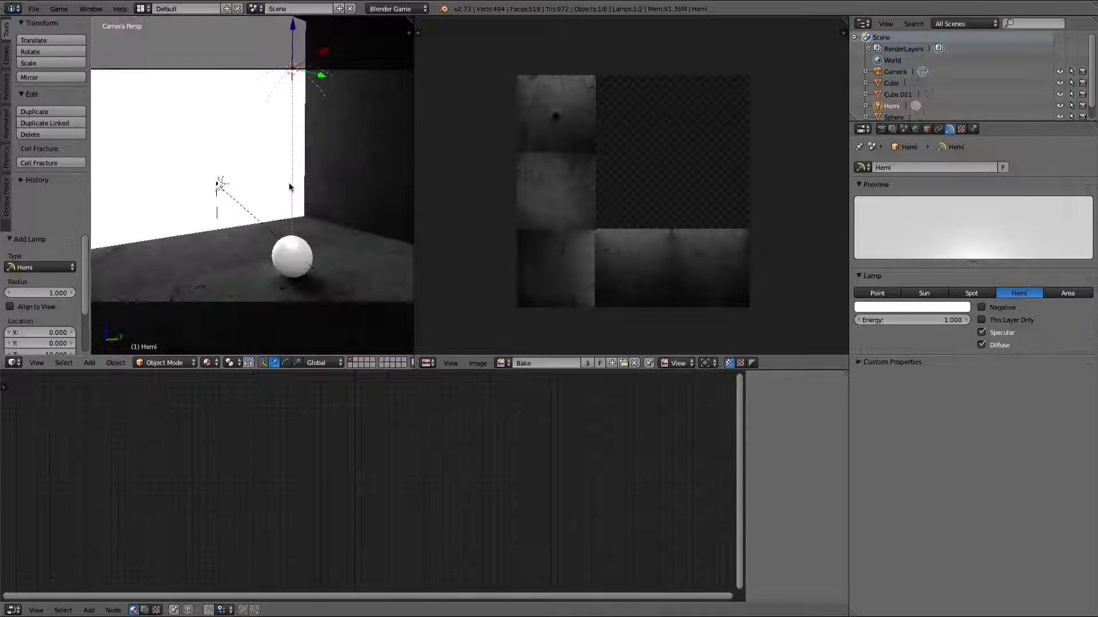
scroll(286, 121, "up", 1)
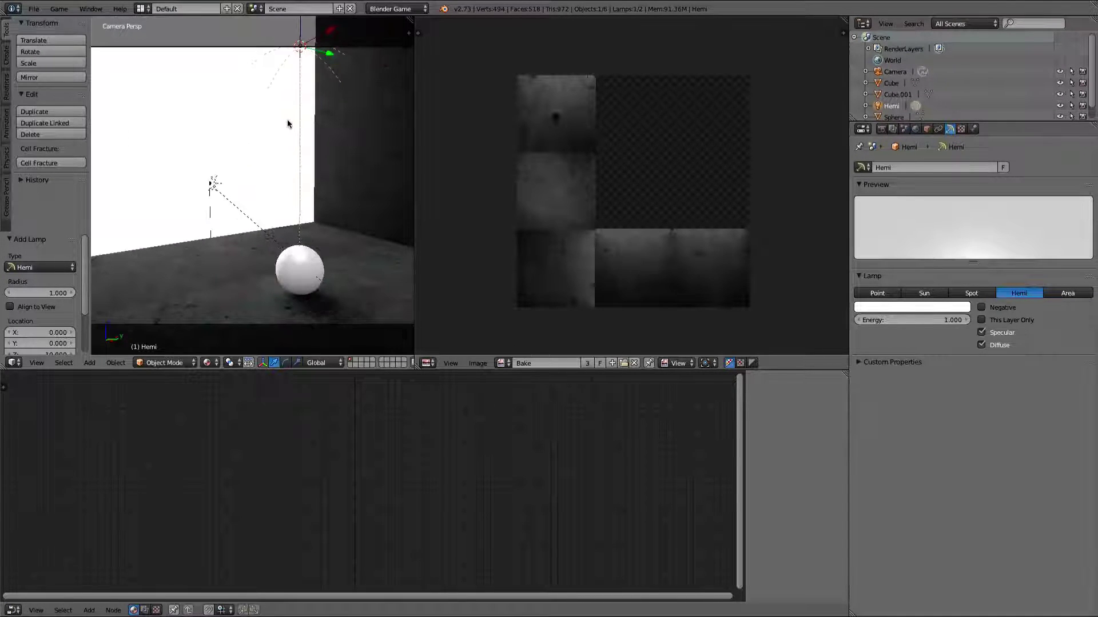
scroll(302, 103, "up", 1)
left_click_drag(288, 34, 320, 94)
right_click(239, 204)
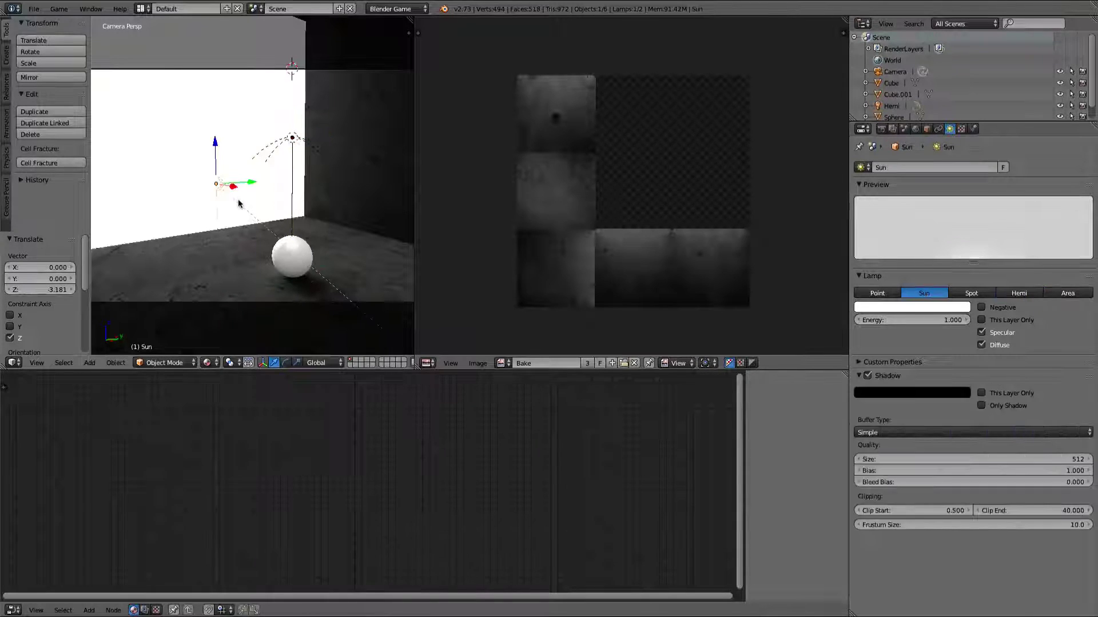
Step: Make the Sun lamp cast Only Shadow and reposition it lower along X and Z
left_click(981, 407)
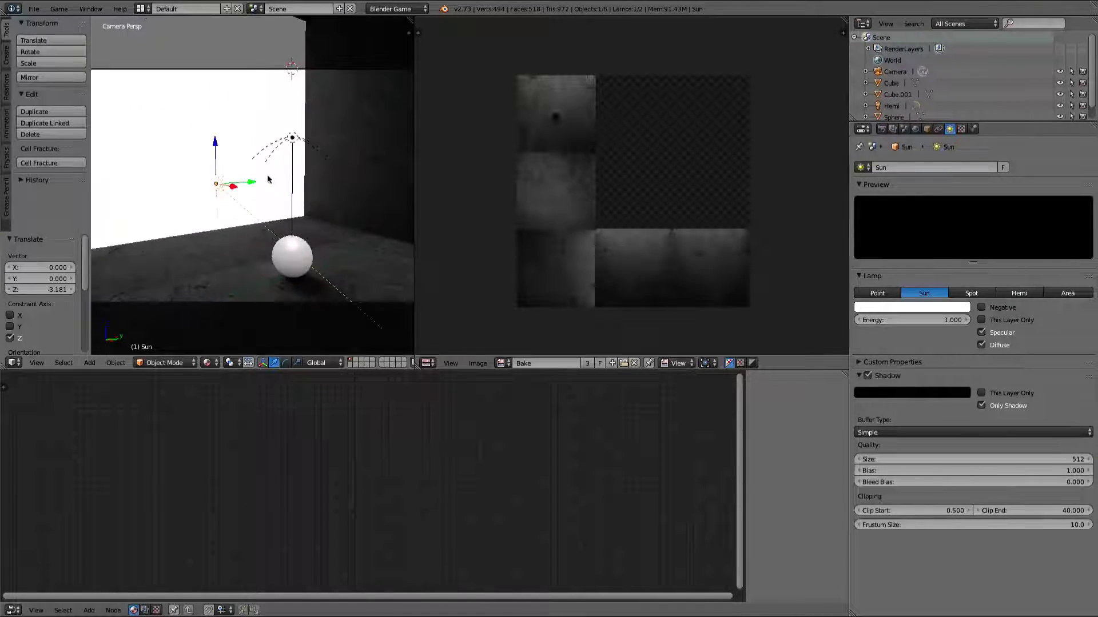
key("g")
key("x")
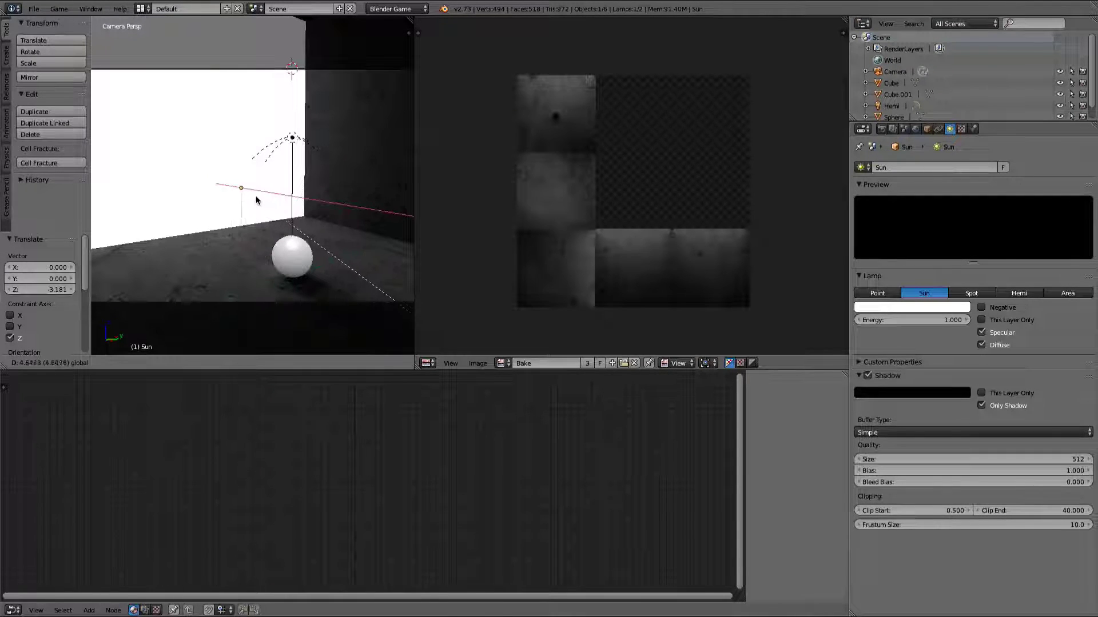
left_click(240, 182)
left_click_drag(240, 151, 239, 166)
middle_click_drag(239, 167, 380, 224)
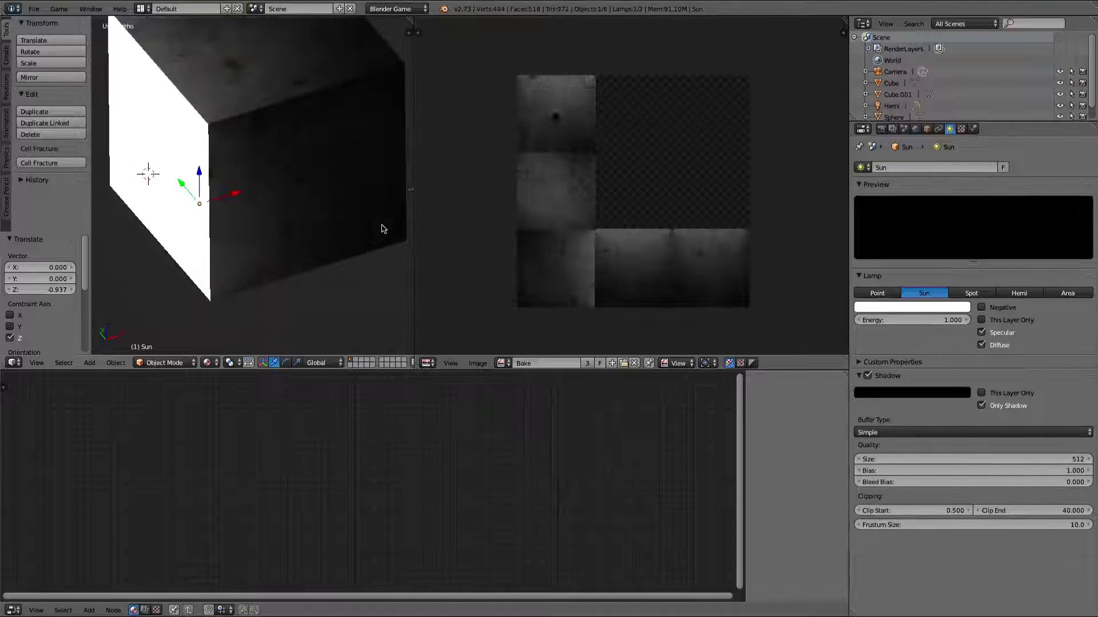
Step: Walk around the sphere from the camera view, then try moving the sphere and cancel
key("KP_0")
key("shift+f")
key("w")
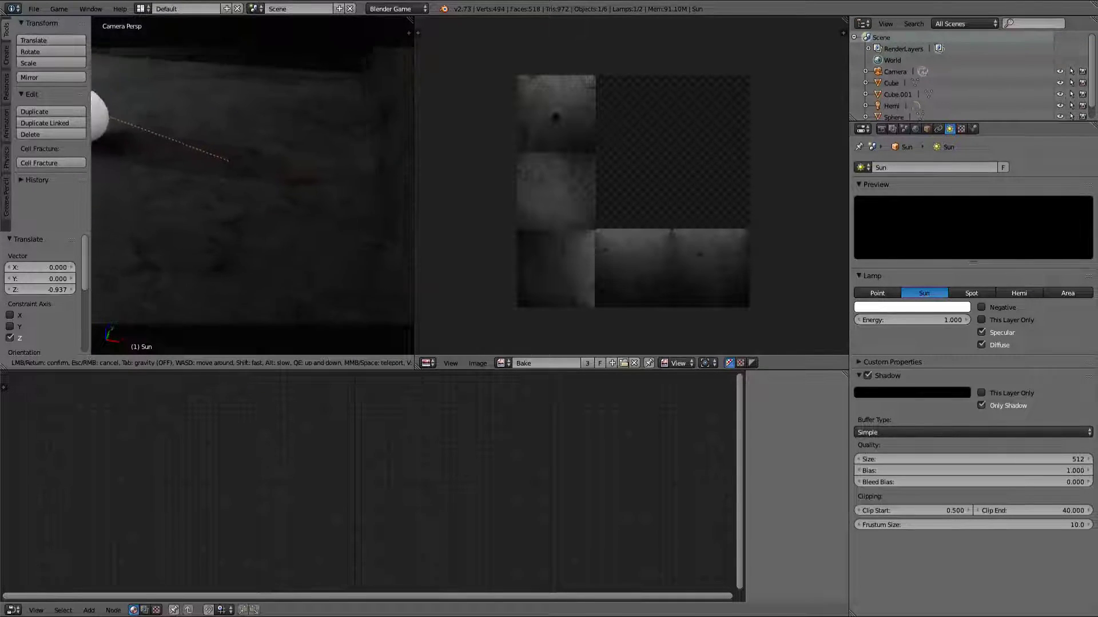
key("s")
key("a")
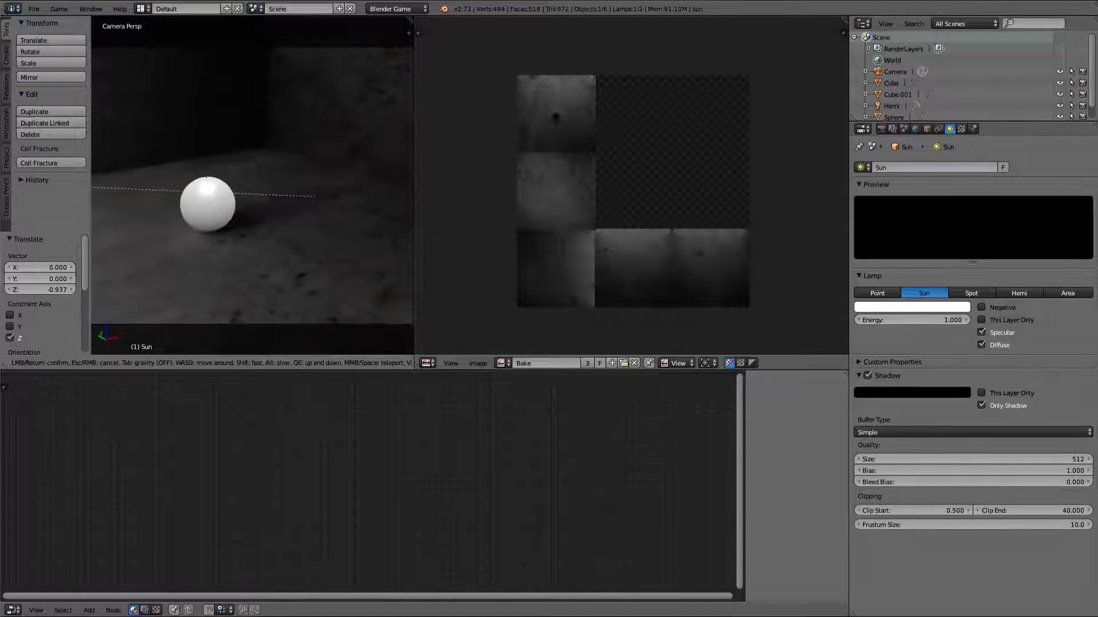
left_click(253, 186)
right_click(264, 221)
key("g")
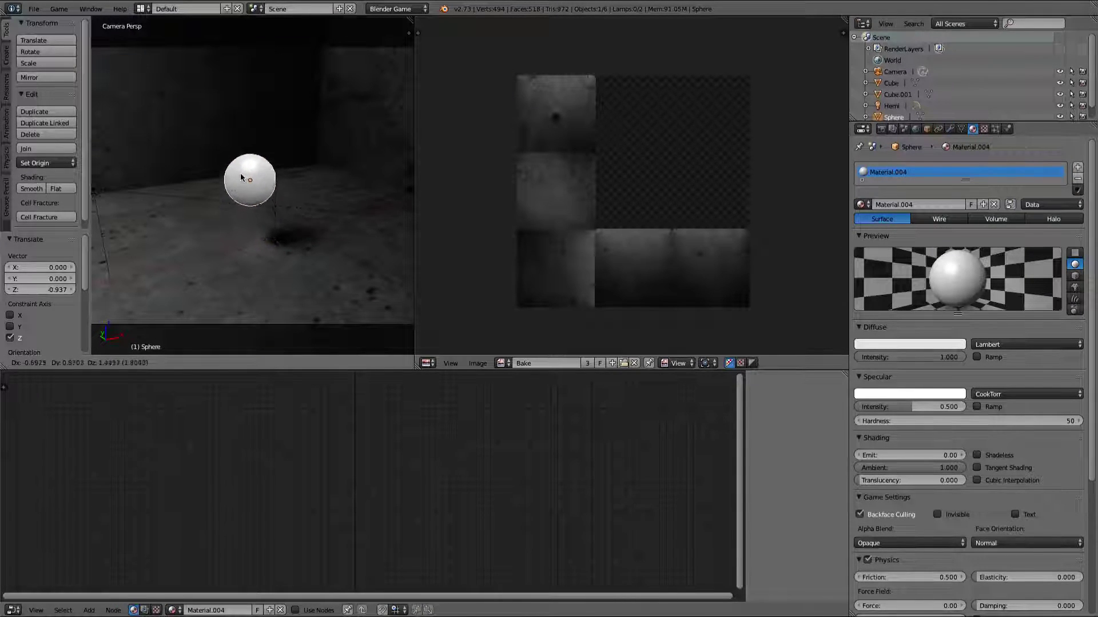
right_click(262, 206)
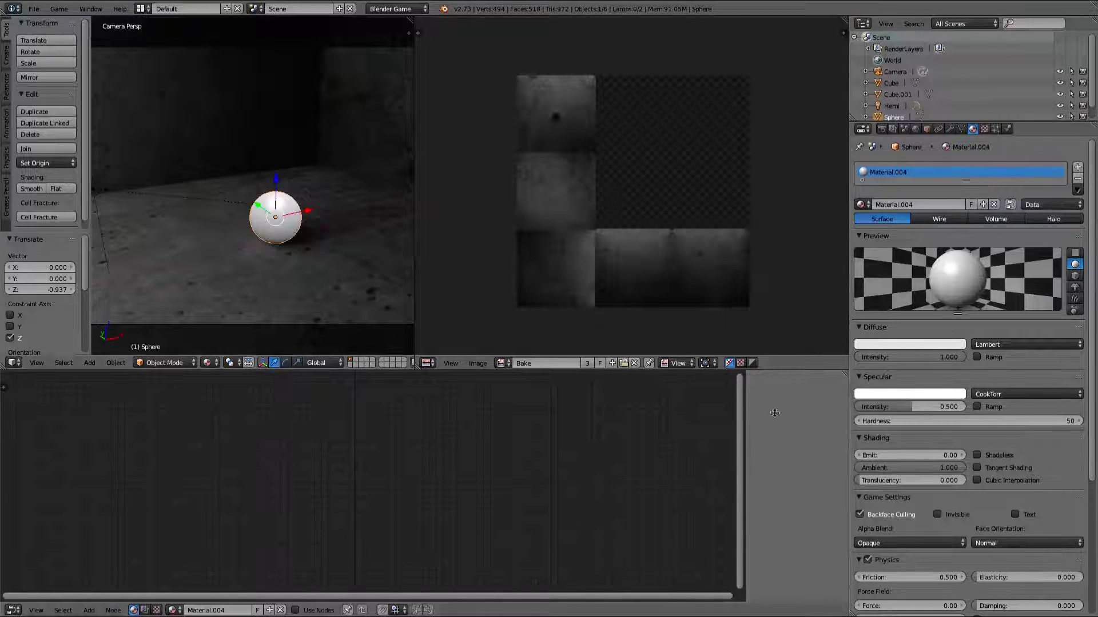
Step: Switch the Sun lamp's shadow buffer from Simple to Variance, then test-slide the sphere
right_click(95, 188)
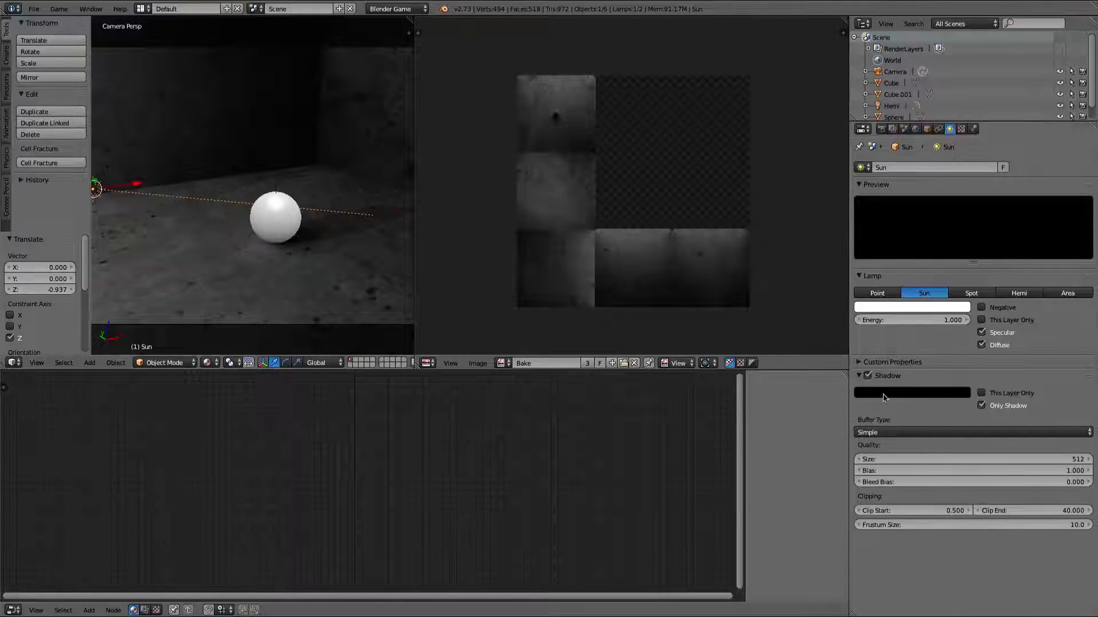
left_click(966, 433)
left_click(899, 407)
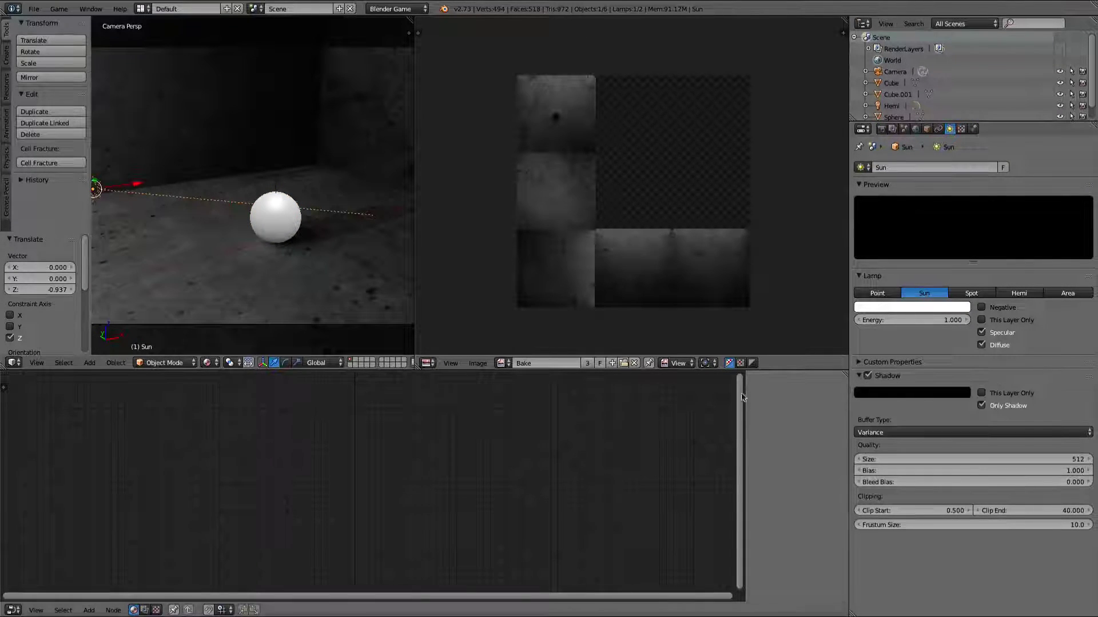
right_click(260, 207)
left_click_drag(258, 203, 319, 244)
right_click(319, 245)
Step: Walk the view toward the sphere to inspect its shadow
scroll(294, 236, "down", 4)
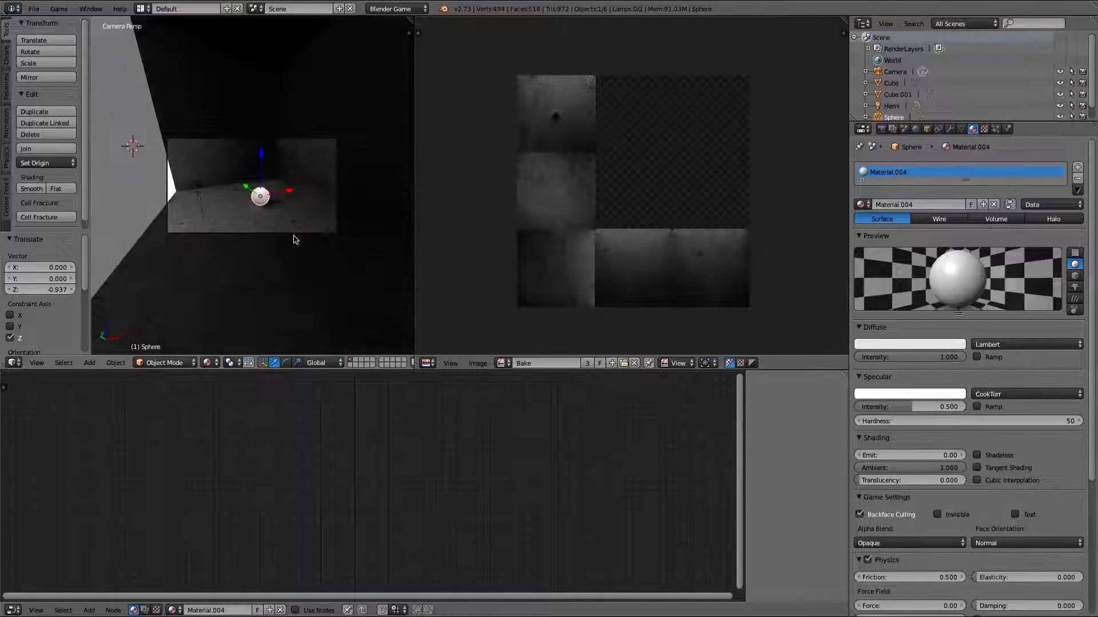
scroll(295, 239, "up", 2)
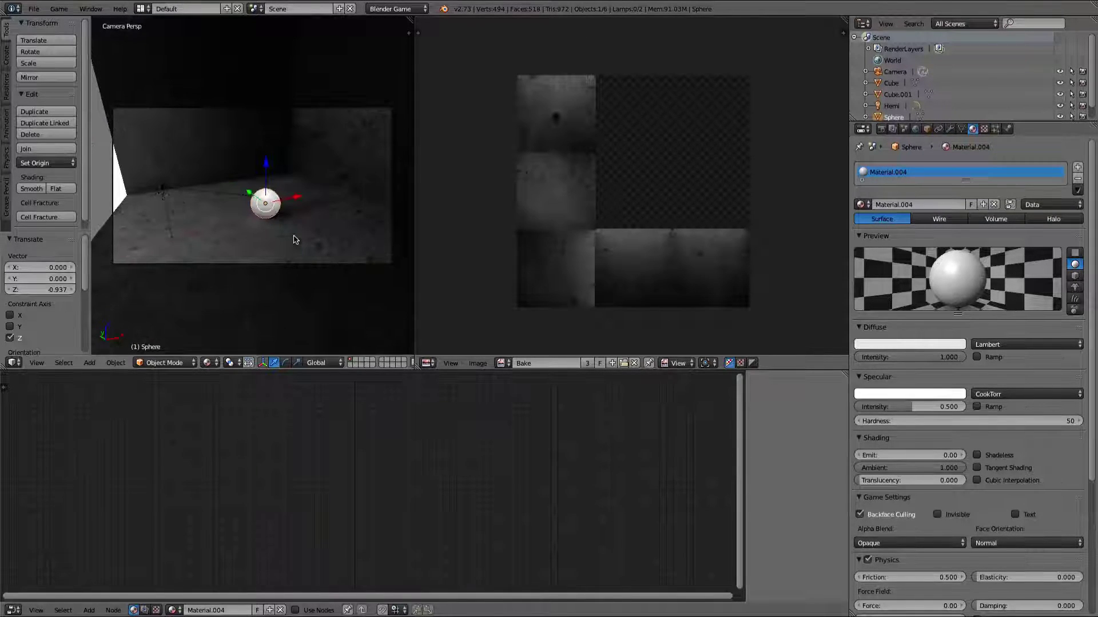
key("shift+f")
key("w")
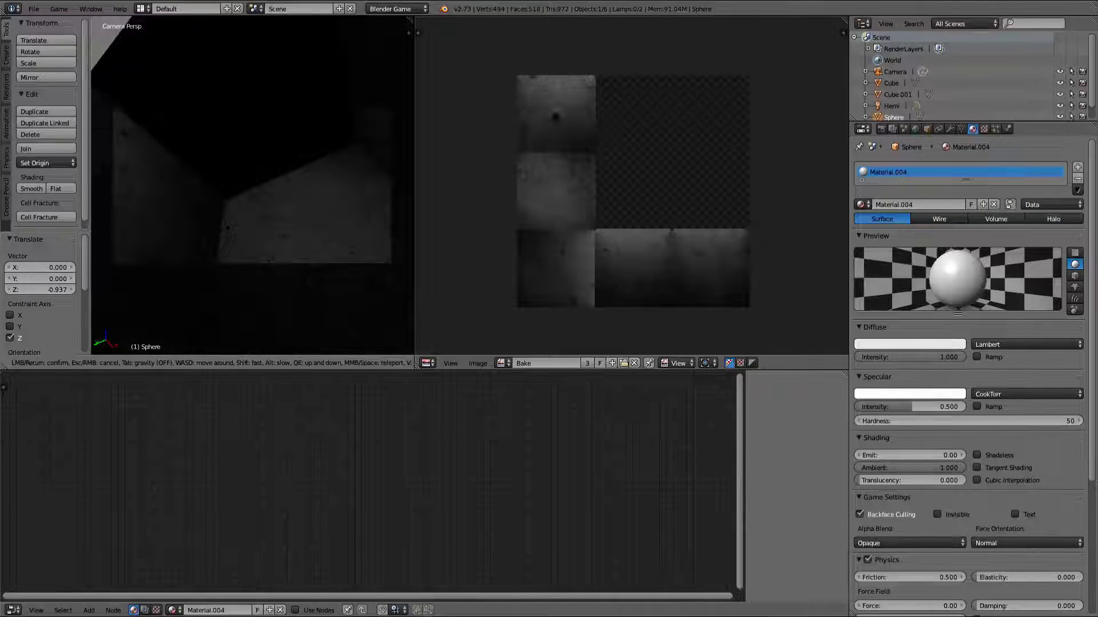
left_click(255, 184)
Step: In Front Ortho, duplicate the Hemi lamp as Hemi.001 and rotate it -180°
right_click(267, 171)
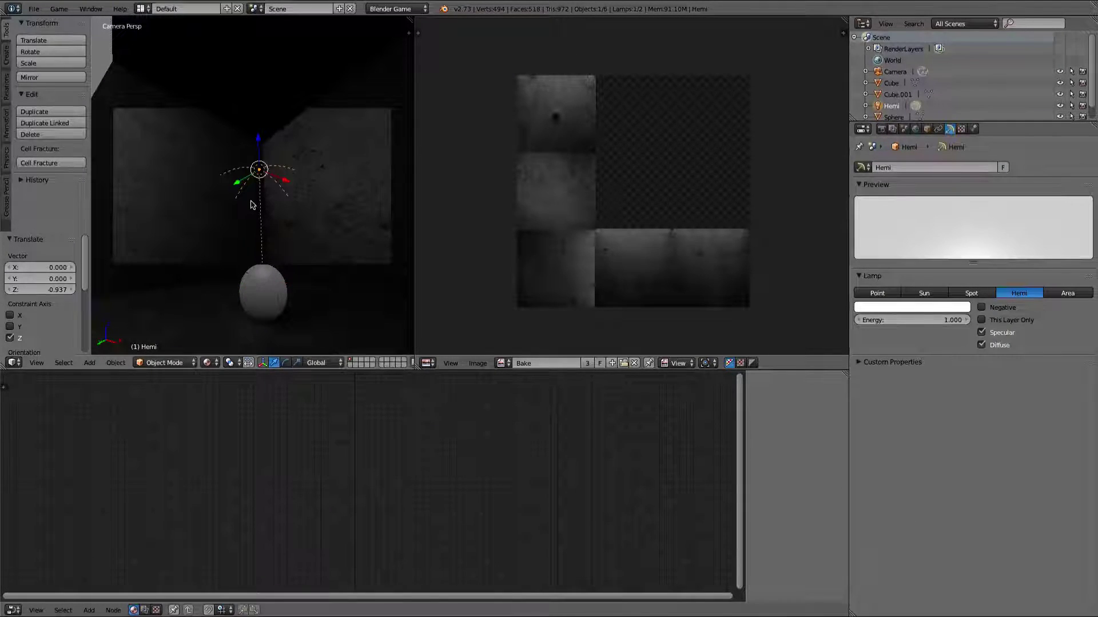
key("KP_1")
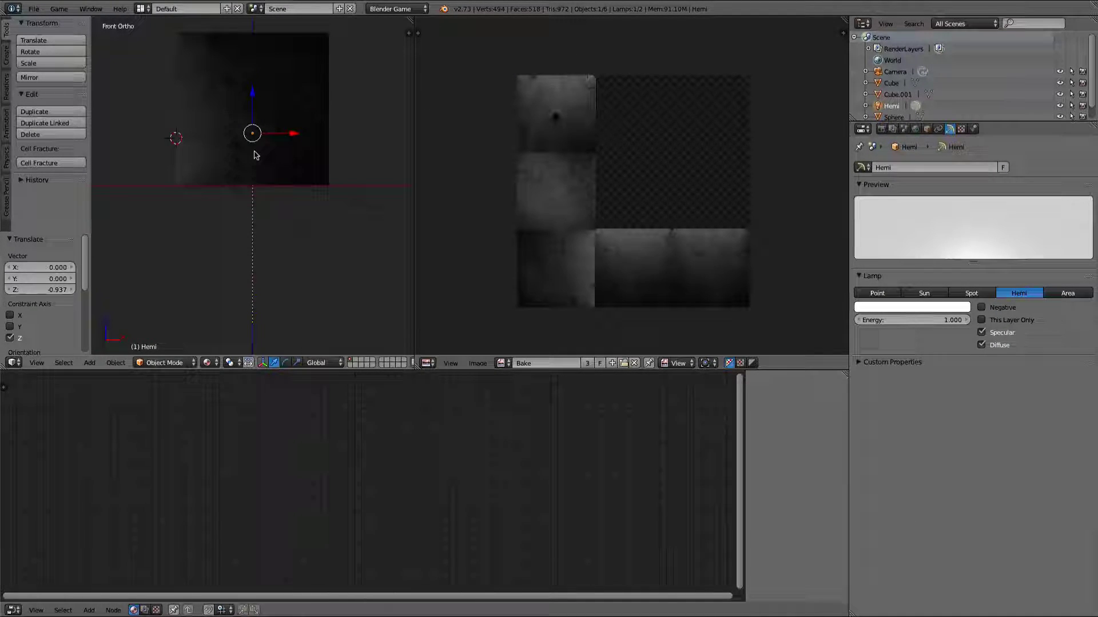
scroll(255, 156, "down", 3)
key("shift+d")
right_click(242, 199)
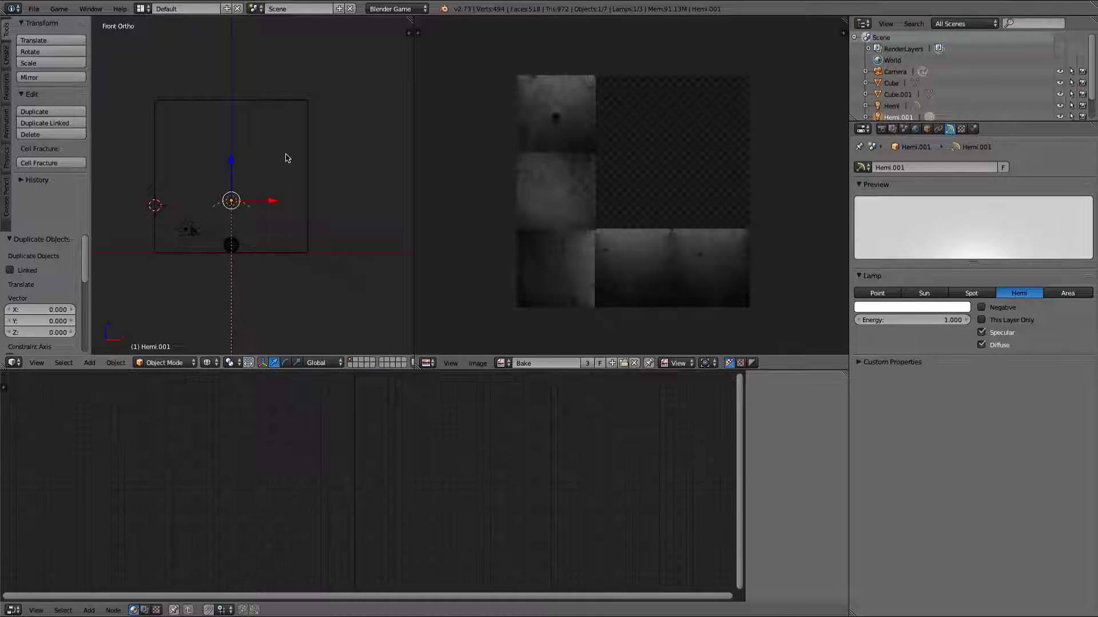
key("r")
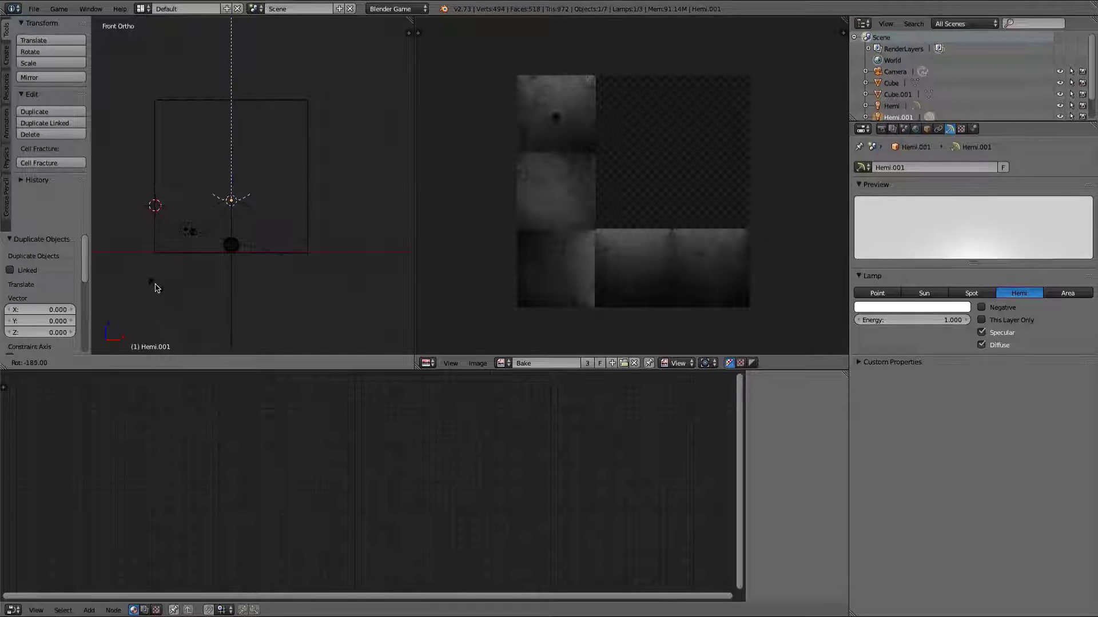
left_click(197, 248)
Step: Return to the camera view with viewport shading set to Material
key("KP_0")
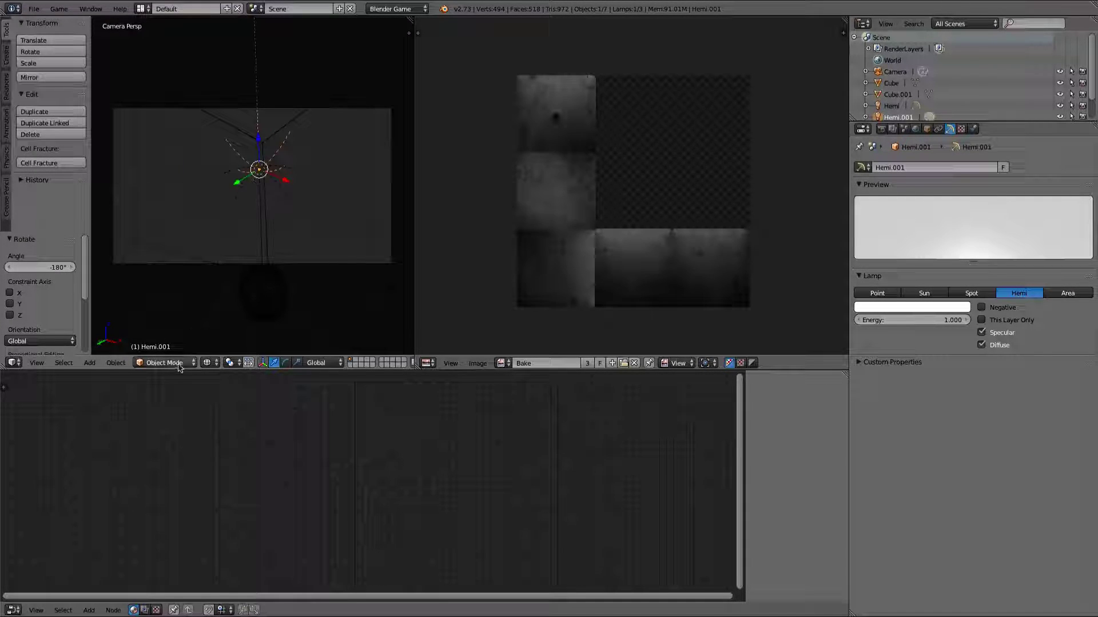
left_click(207, 363)
left_click(232, 300)
key("shift+f")
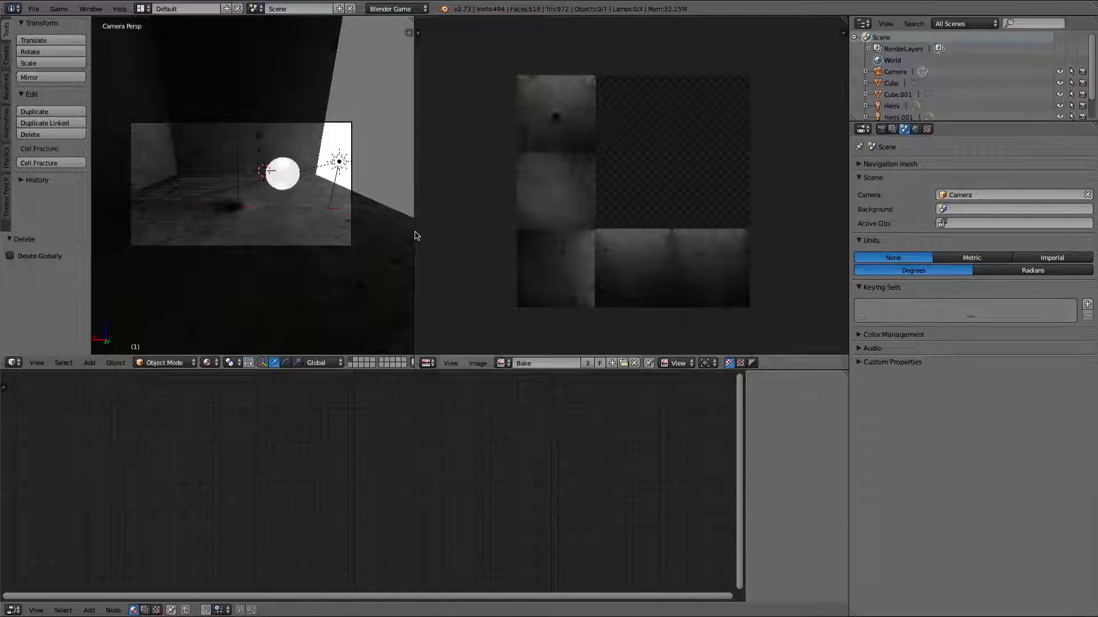
Step: Widen the 3D view and set the game Render shading from Multitexture to GLSL
left_click_drag(415, 235, 485, 224)
scroll(356, 199, "up", 3)
right_click(355, 194)
scroll(315, 189, "down", 3)
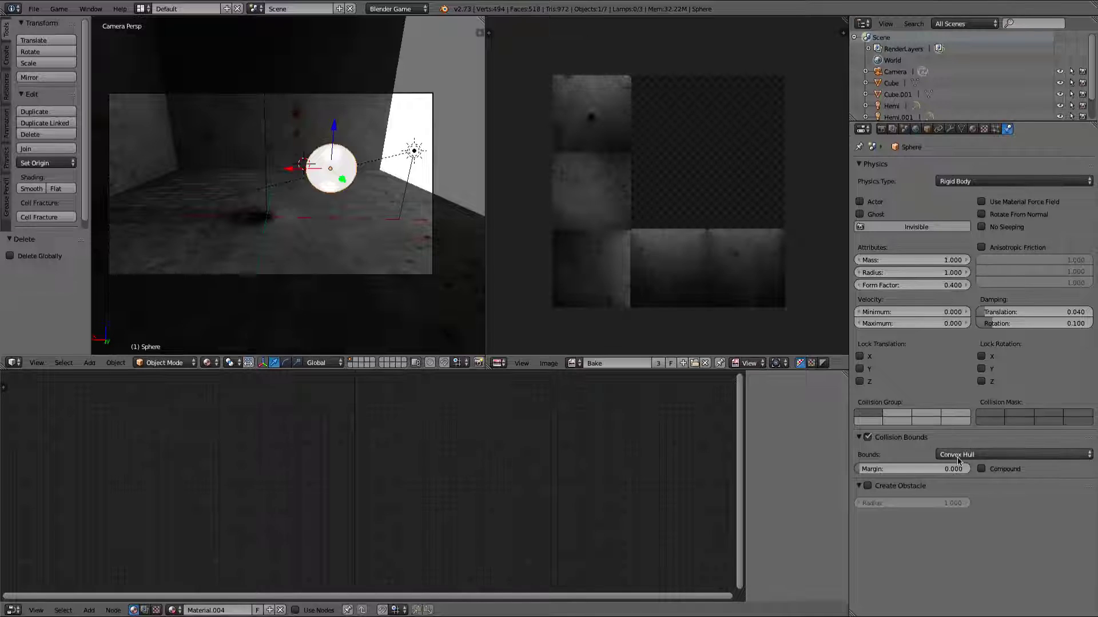
left_click(887, 131)
scroll(954, 381, "down", 6)
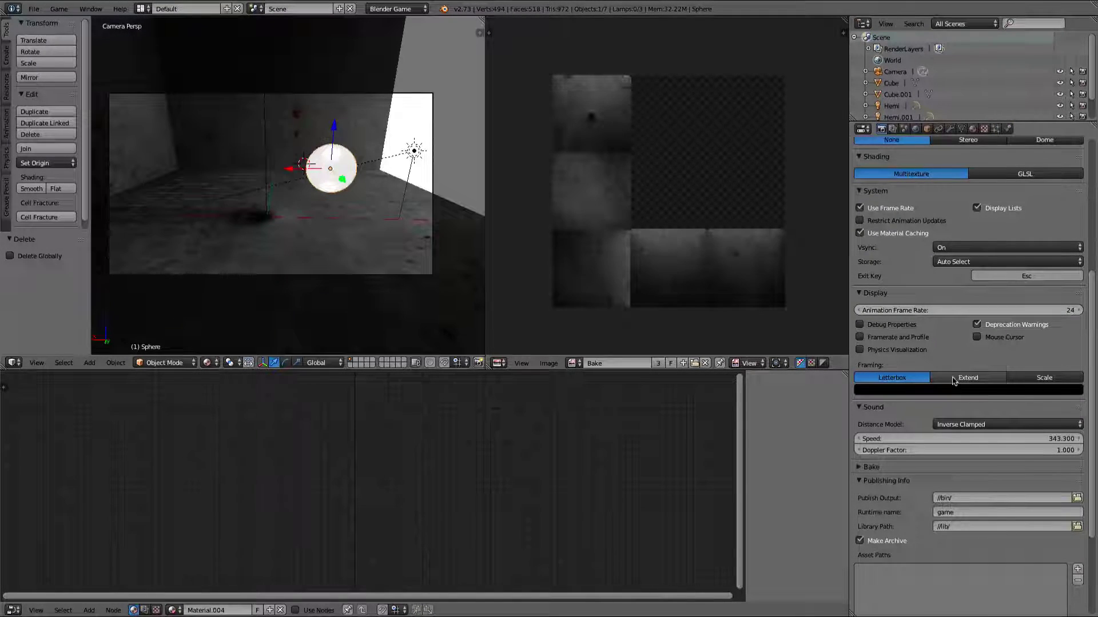
scroll(984, 275, "up", 1)
left_click(1004, 198)
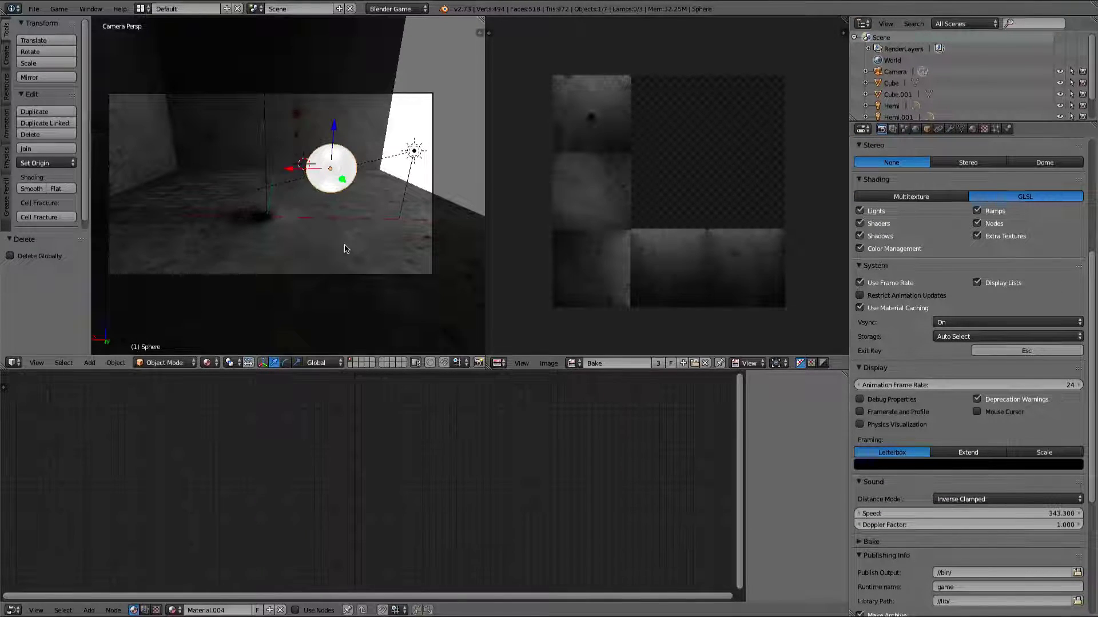
Step: Maximize the camera view, run the game to watch the sphere's shadow, then stop it
key("shift+space")
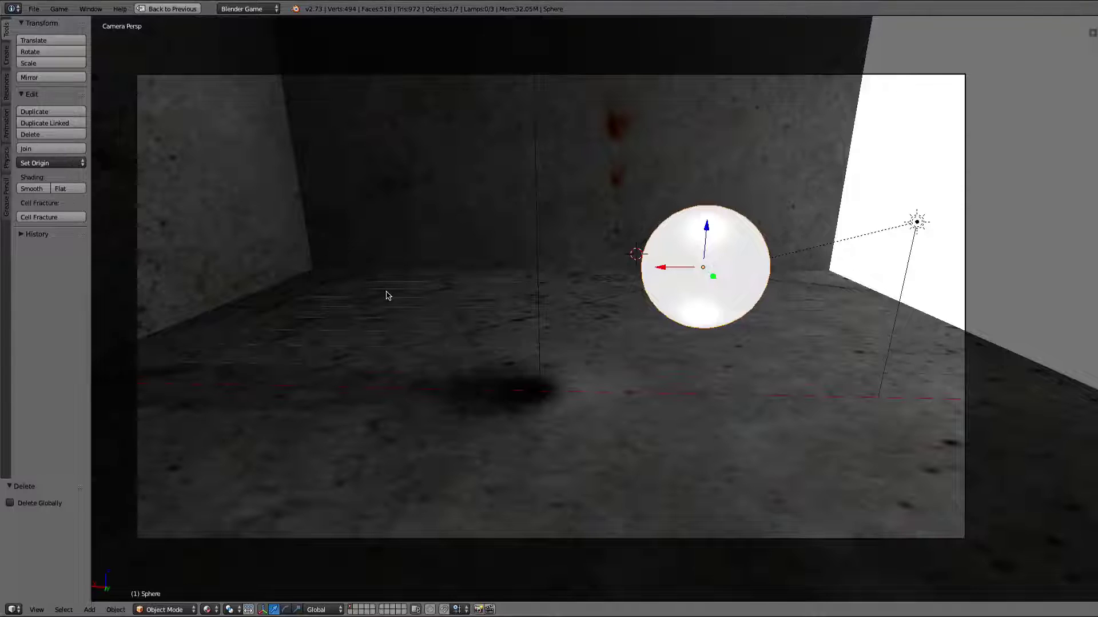
key("p")
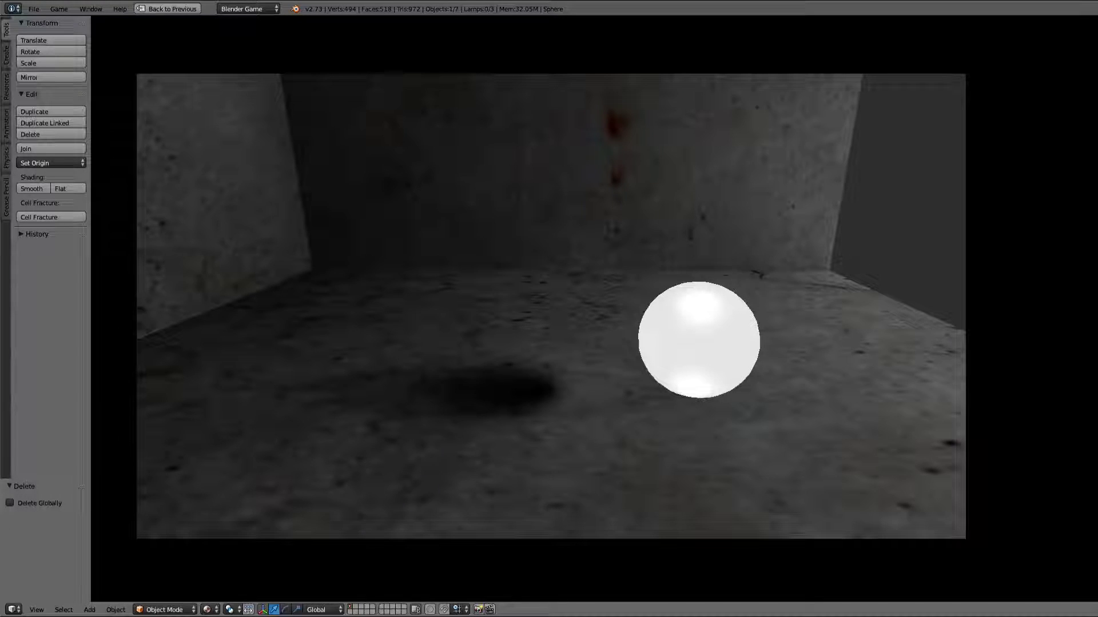
key("Escape")
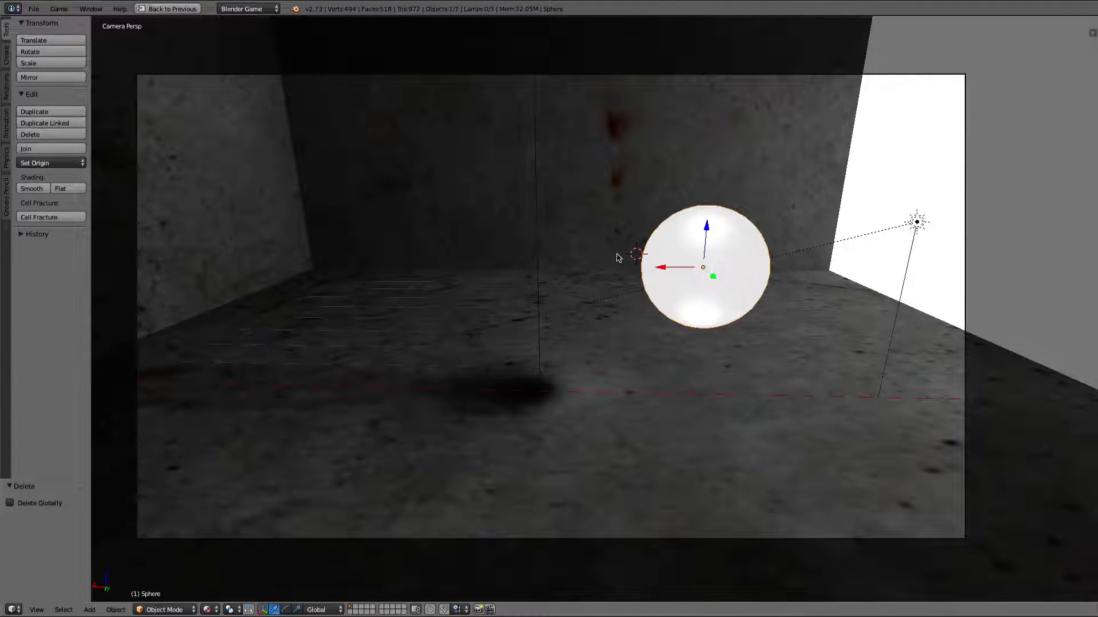